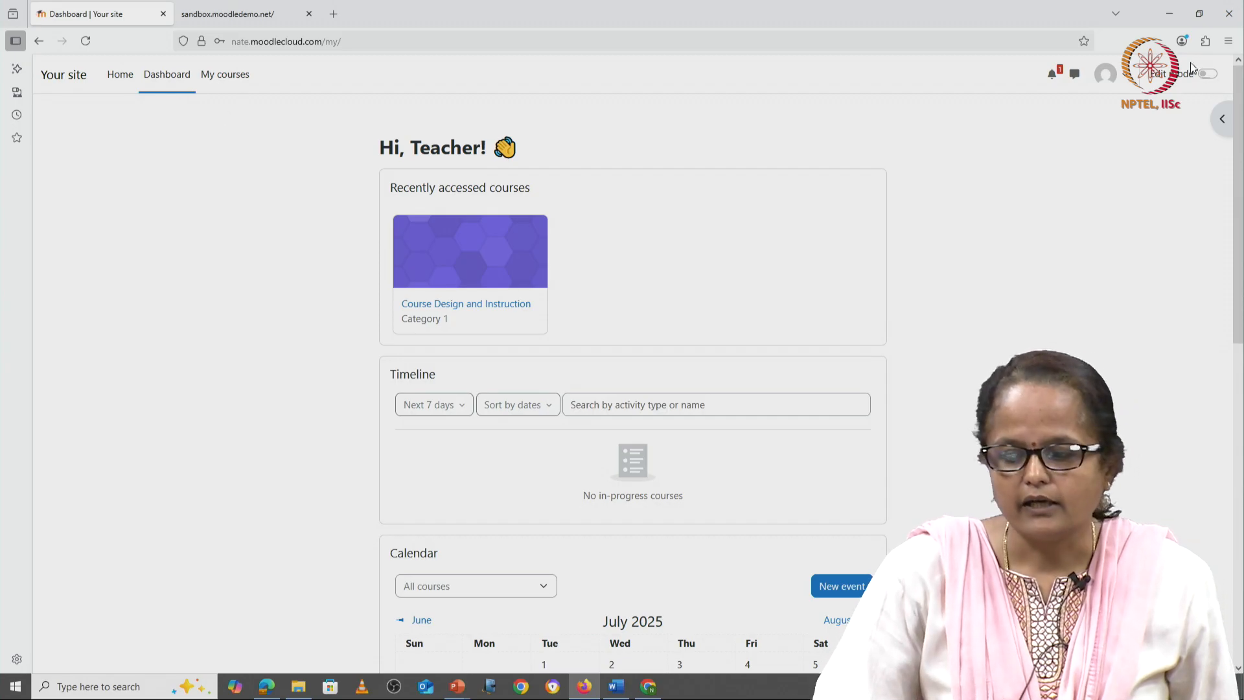
Step: Turn on edit mode and open the Course Design and Instruction course
click(1207, 74)
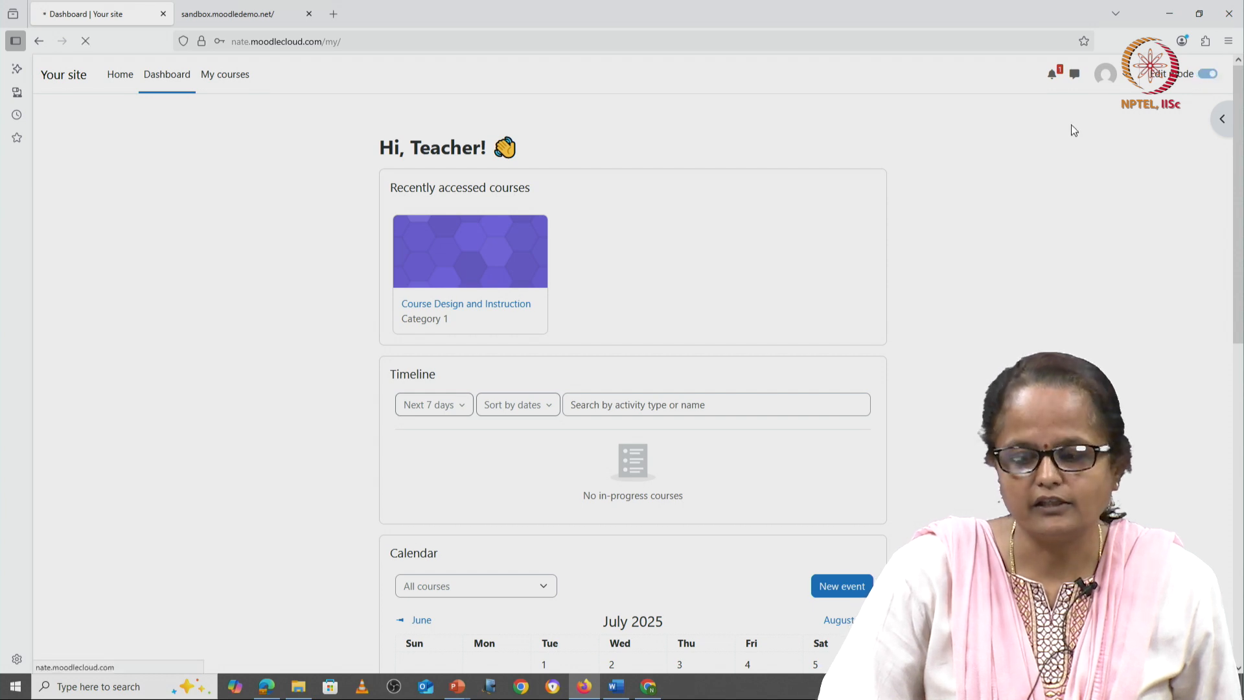
click(460, 307)
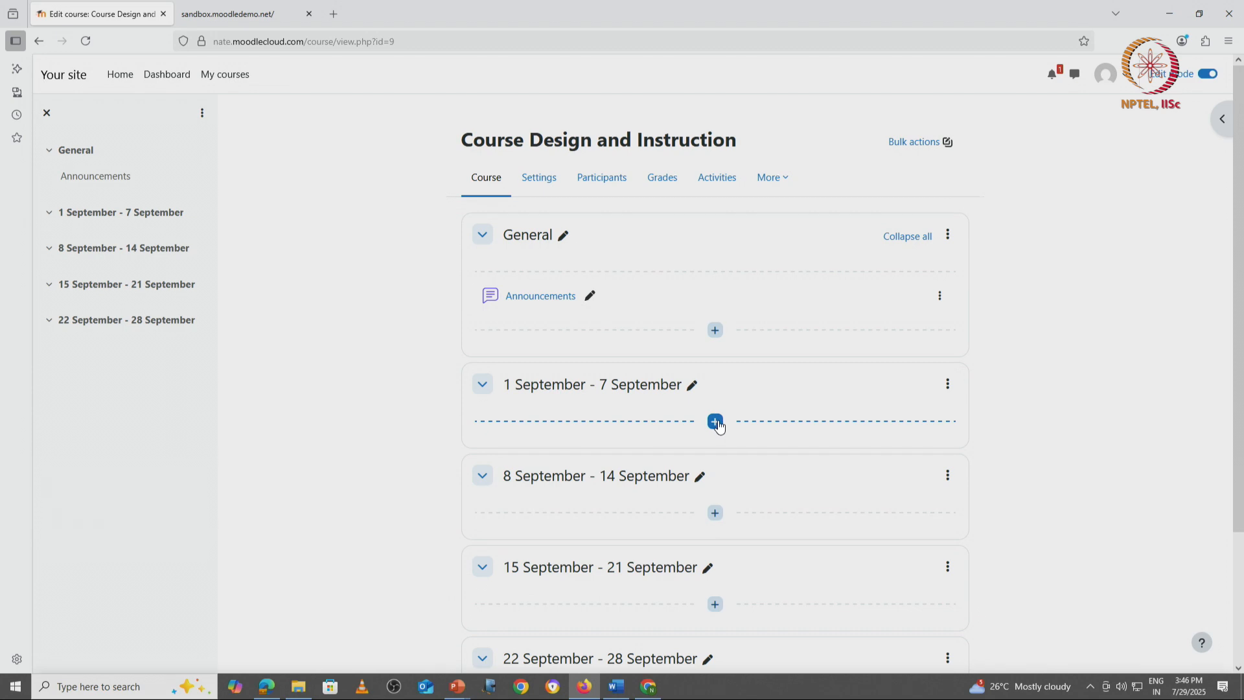
Step: Examine the General and weekly sections of the course and their options for adding content
click(713, 331)
click(760, 354)
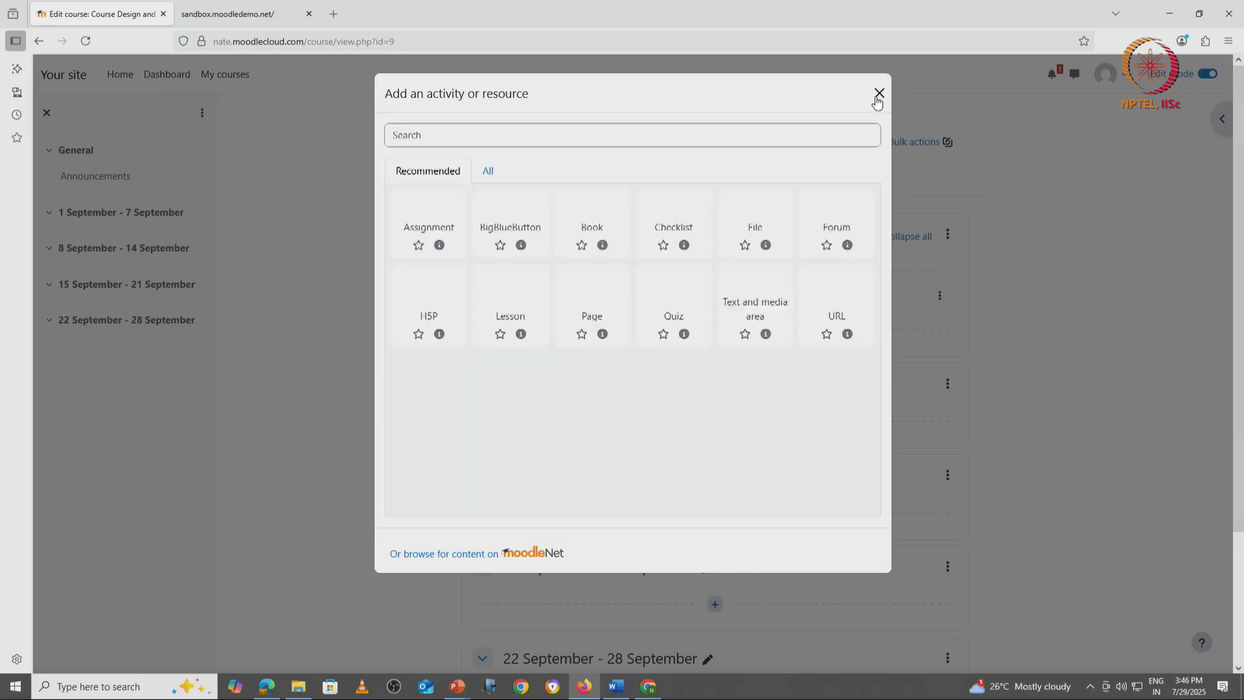
click(880, 95)
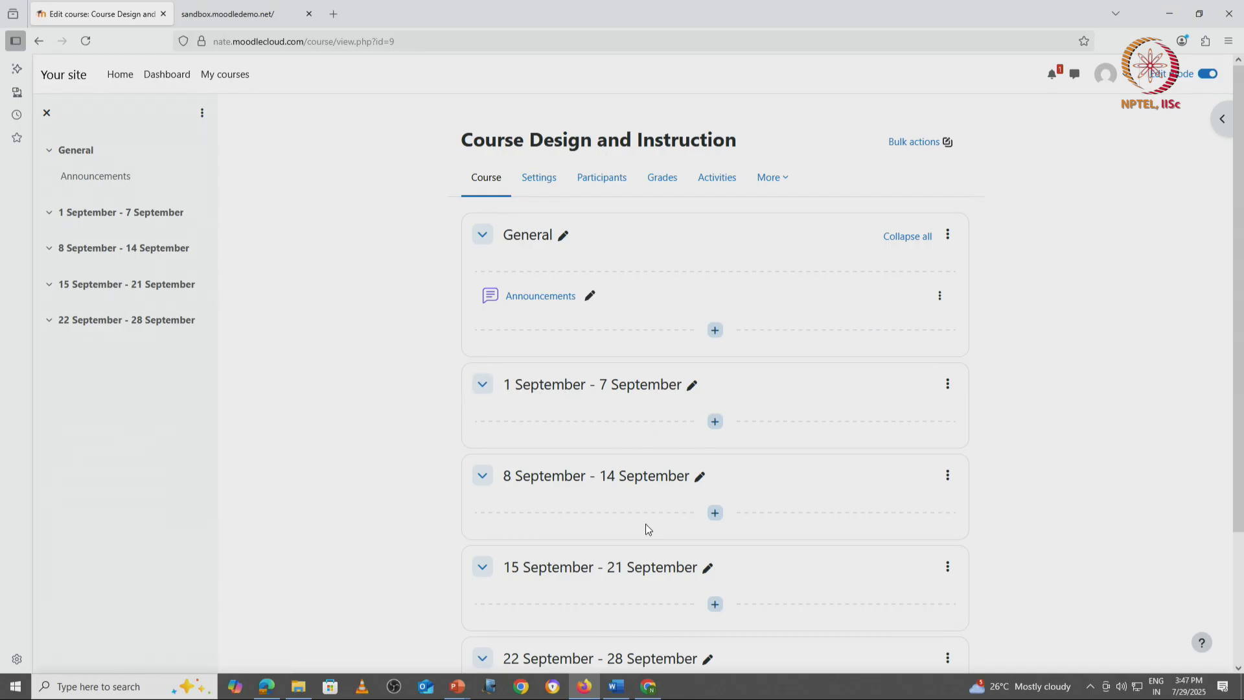
scroll(646, 524, down, 3)
scroll(646, 524, up, 3)
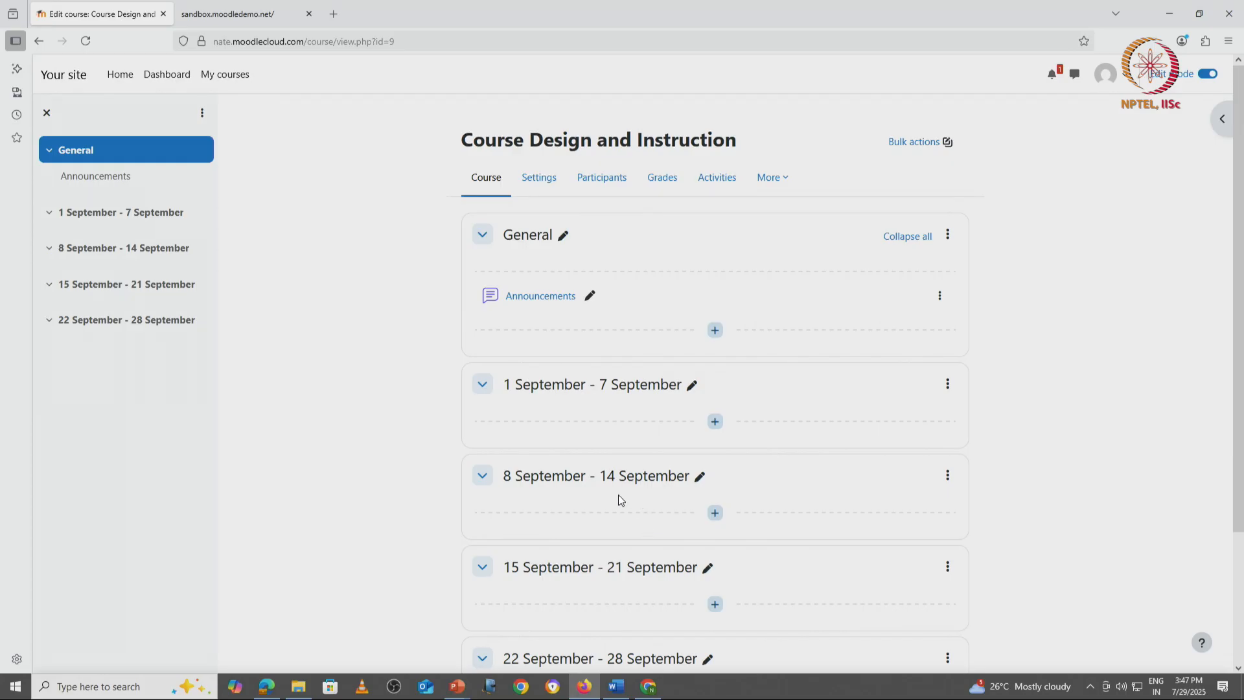
scroll(618, 495, down, 3)
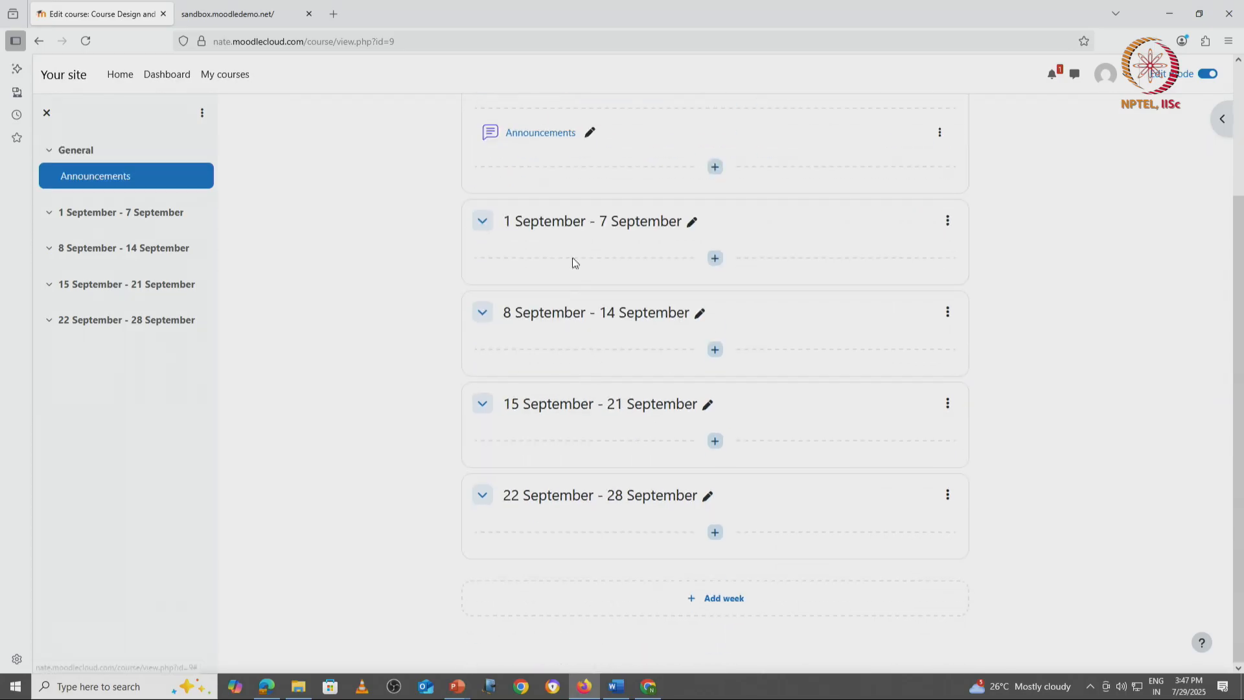
scroll(589, 504, up, 3)
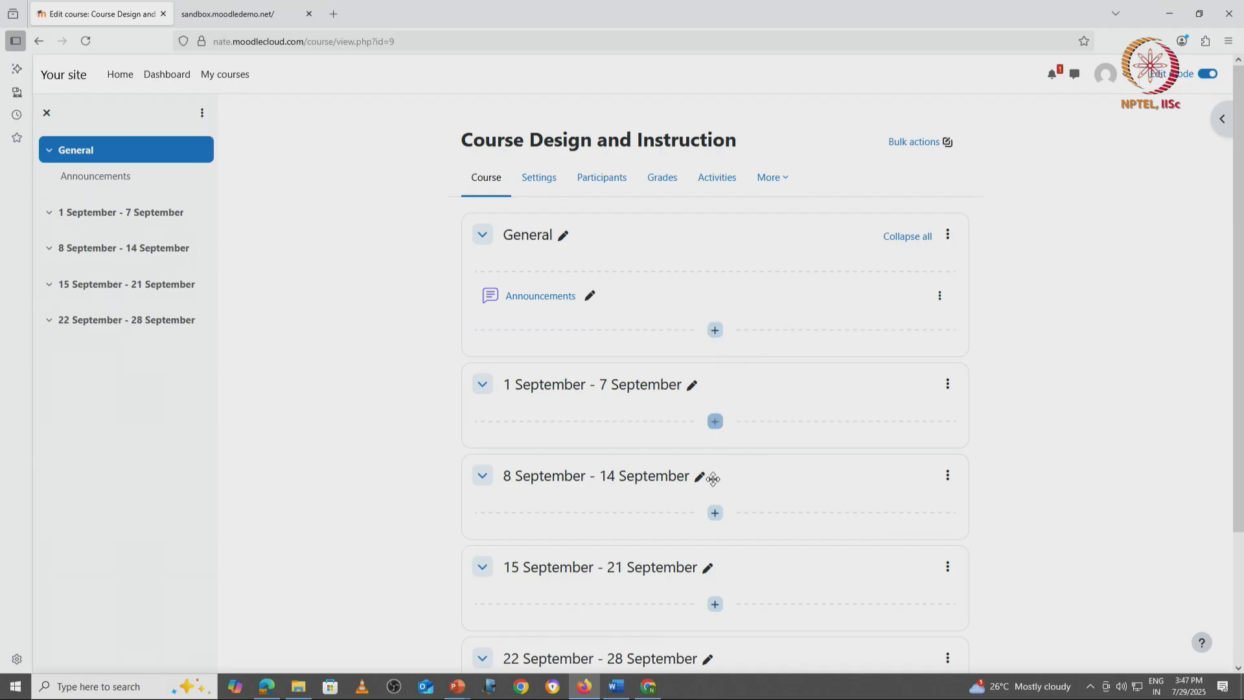
click(715, 422)
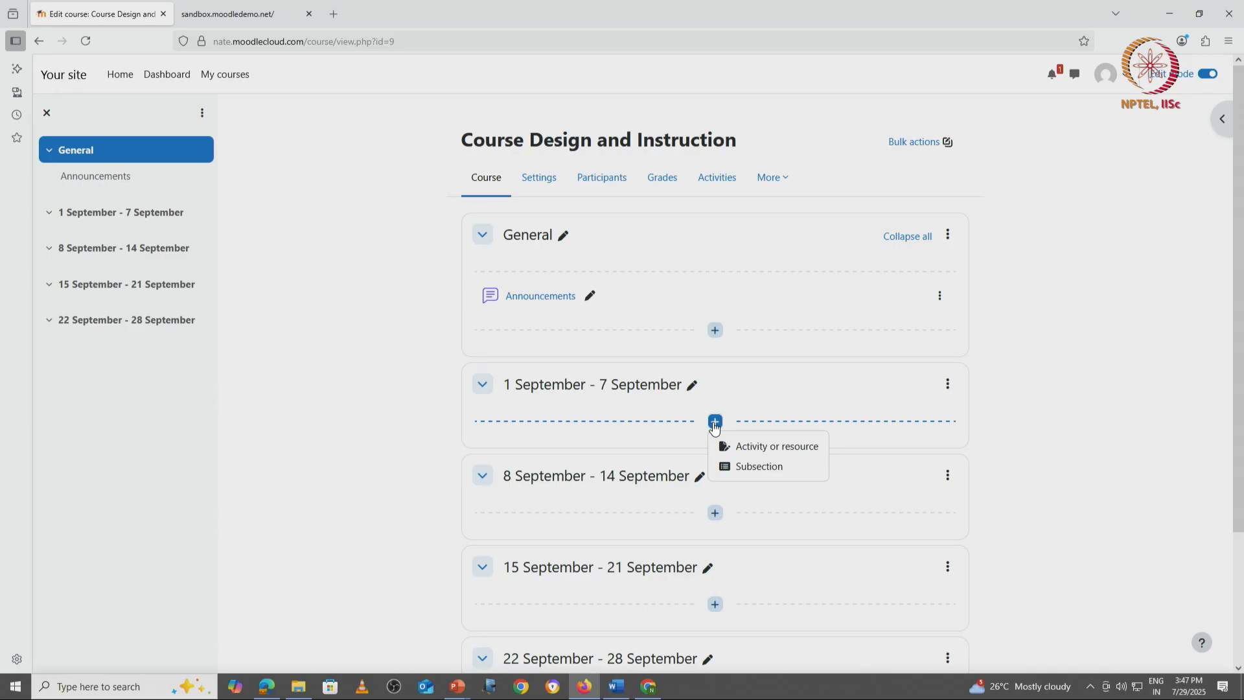
click(715, 330)
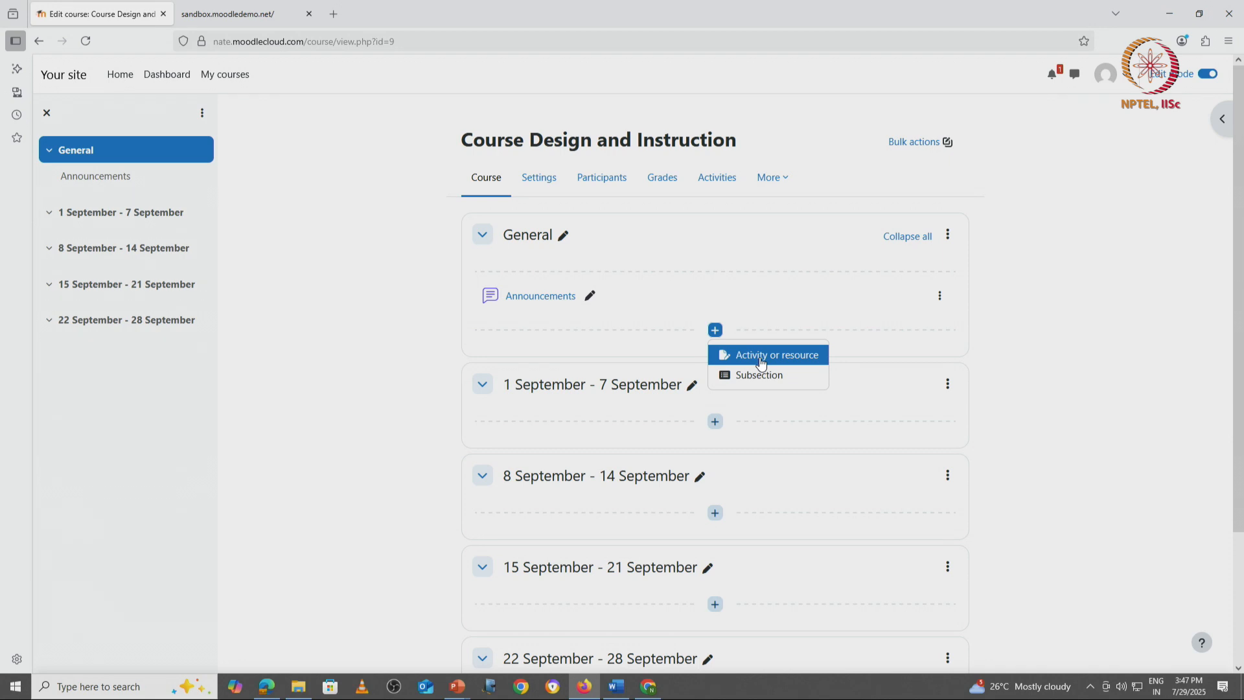
click(715, 422)
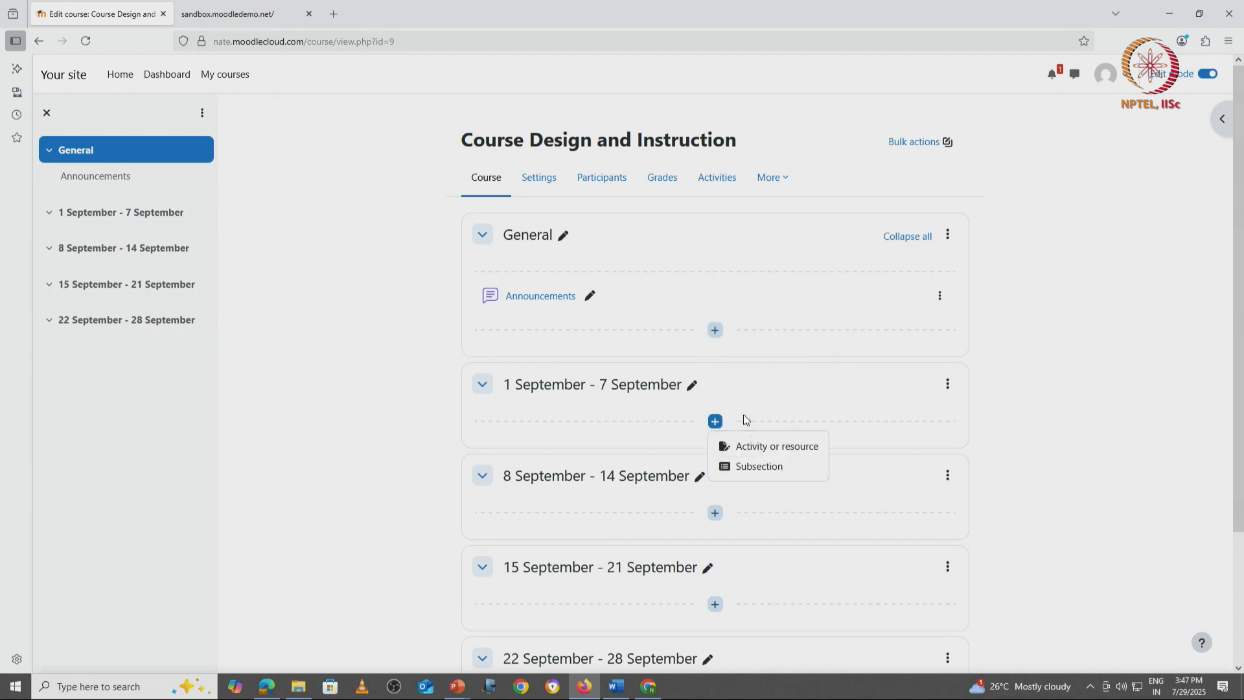
Step: Start a new File resource in the General section, chosen from the full list of activities and resources
click(714, 330)
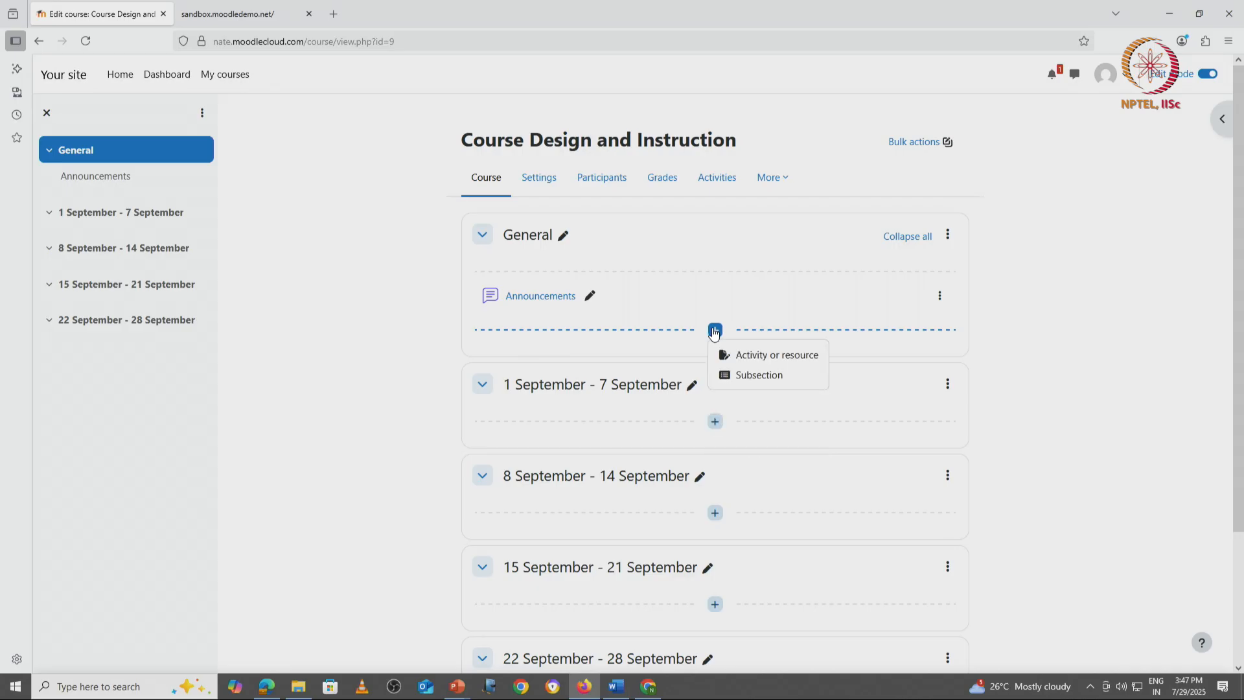
click(755, 357)
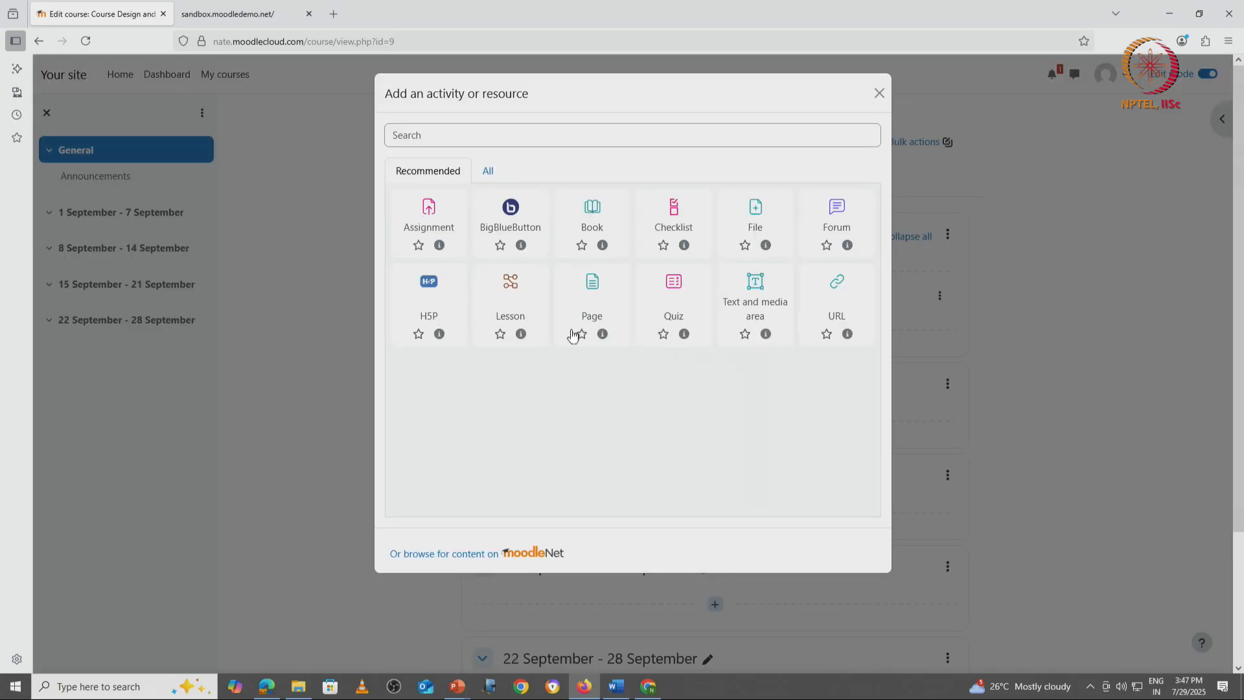
click(488, 171)
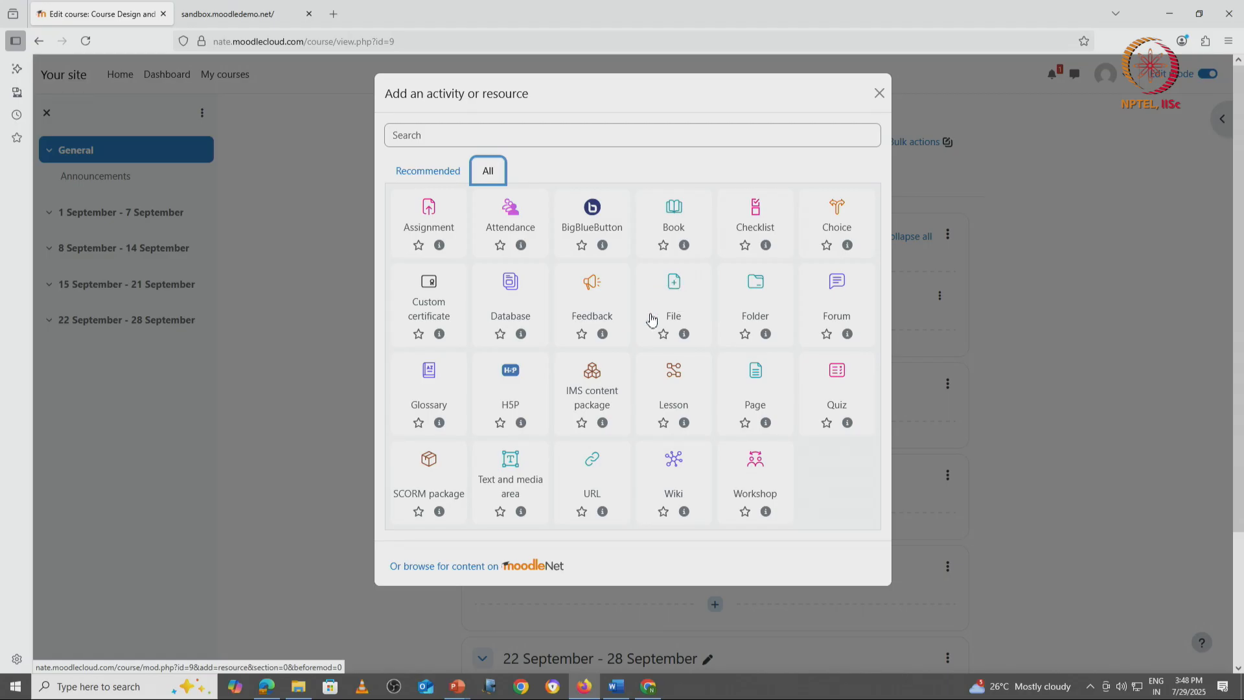
click(677, 290)
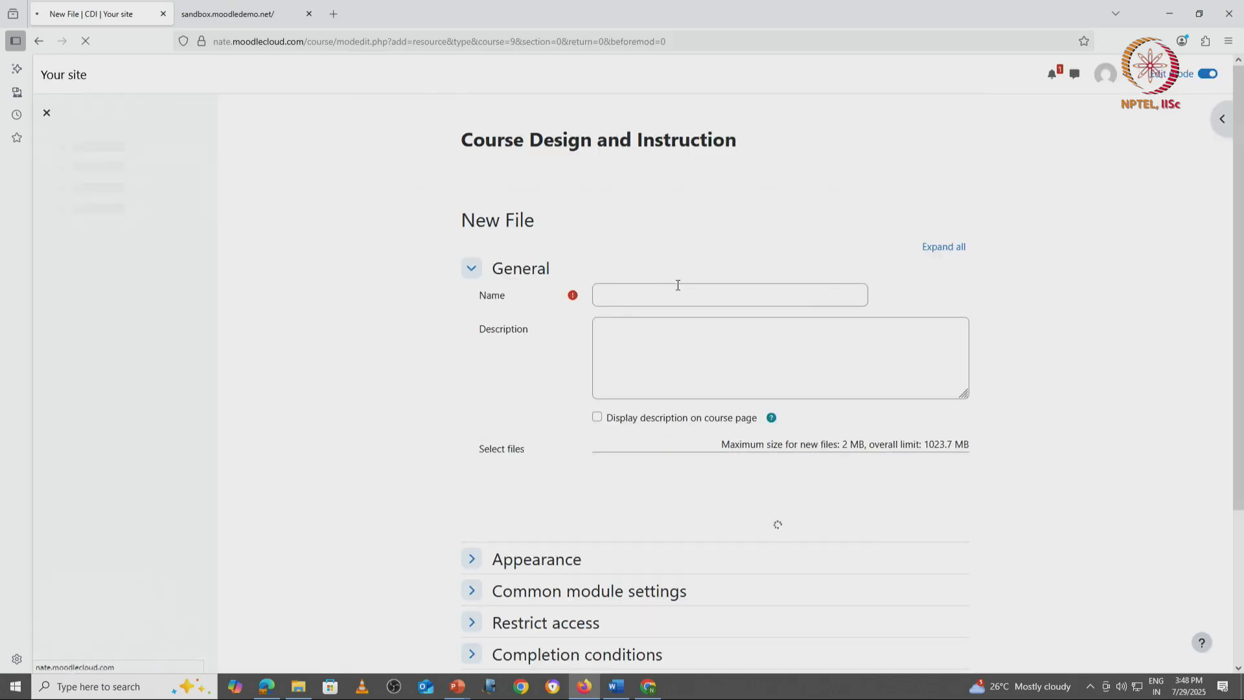
Step: Name the new file resource "Course Description"
click(637, 295)
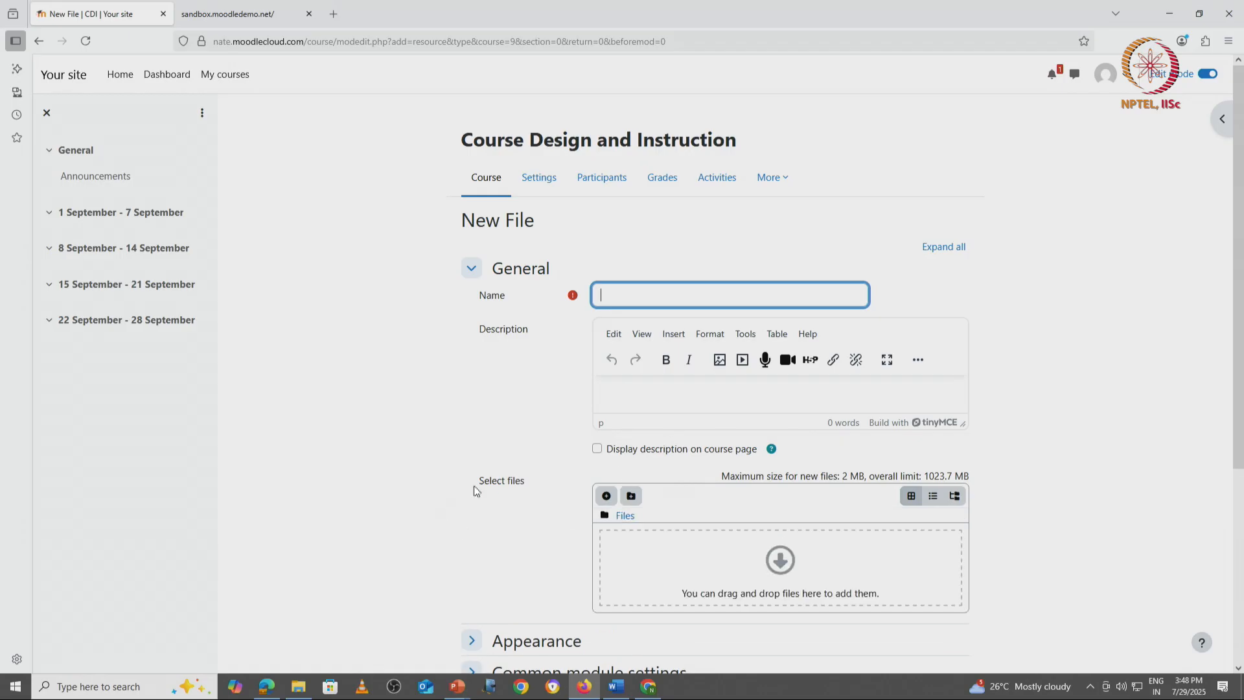
scroll(496, 480, down, 4)
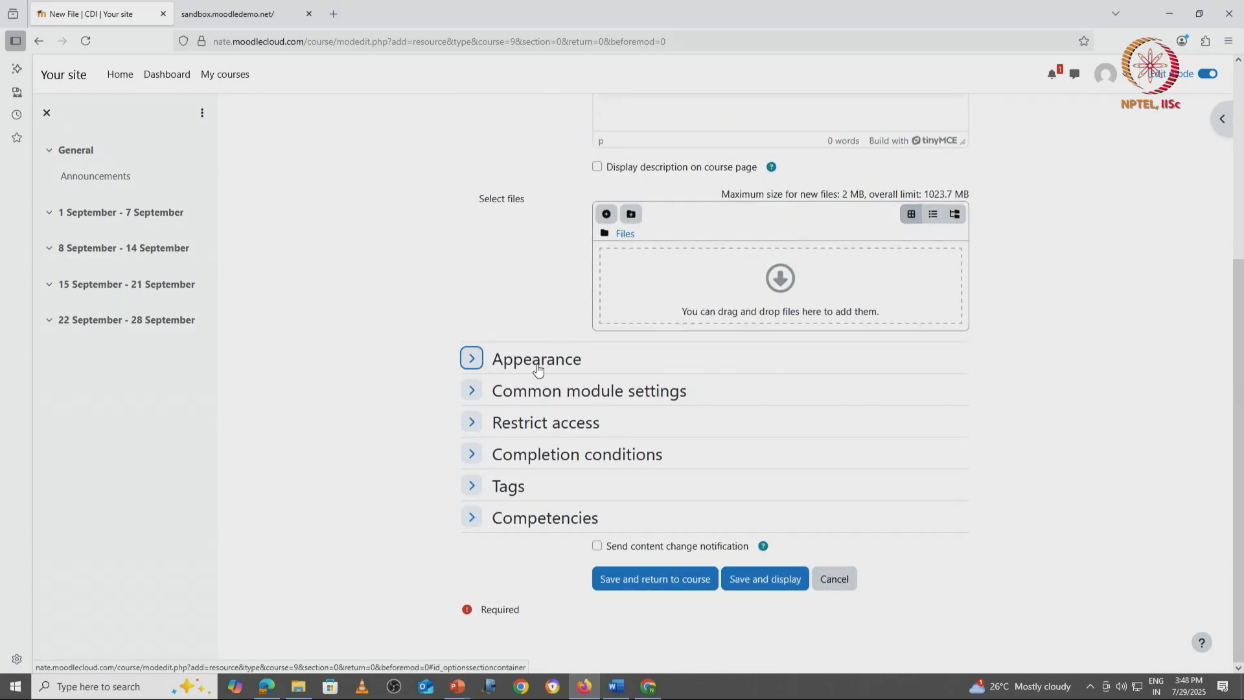
scroll(537, 370, up, 2)
scroll(537, 369, up, 2)
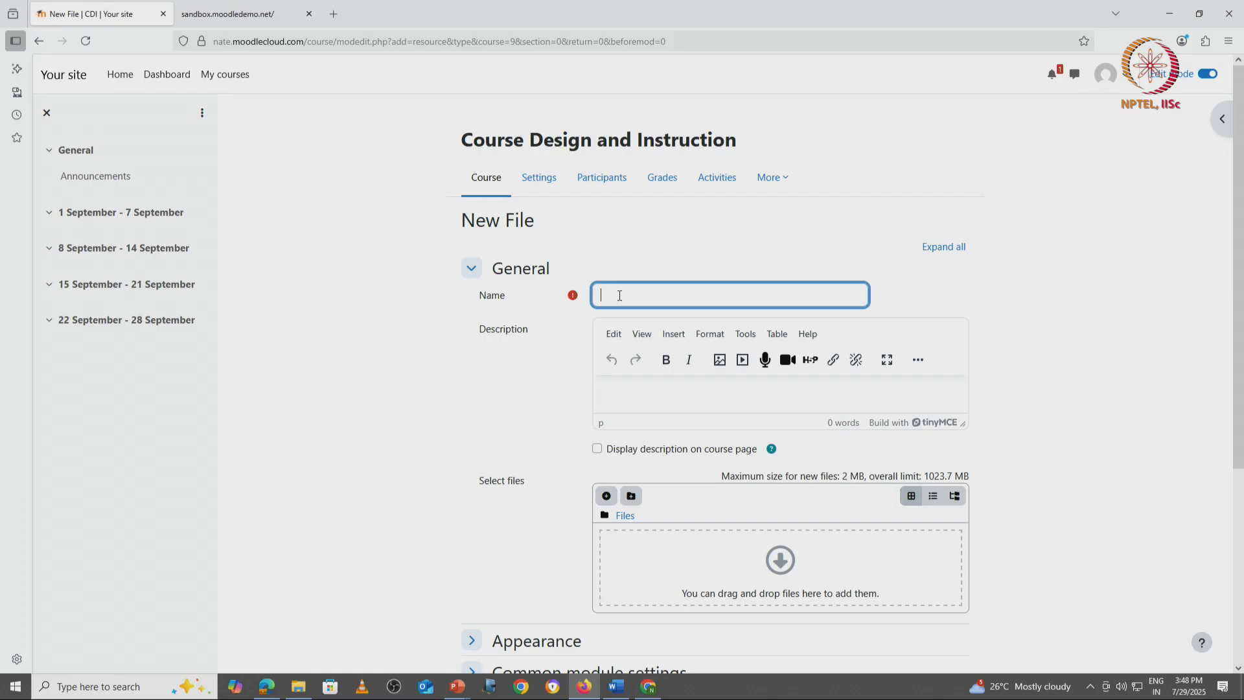
text(Course Desctiption)
key(Left)
key(Left)
key(Left)
key(Left)
key(Left)
key(BackSpace)
text(r)
Step: Copy the resource name "Course Description" into its description
click(642, 392)
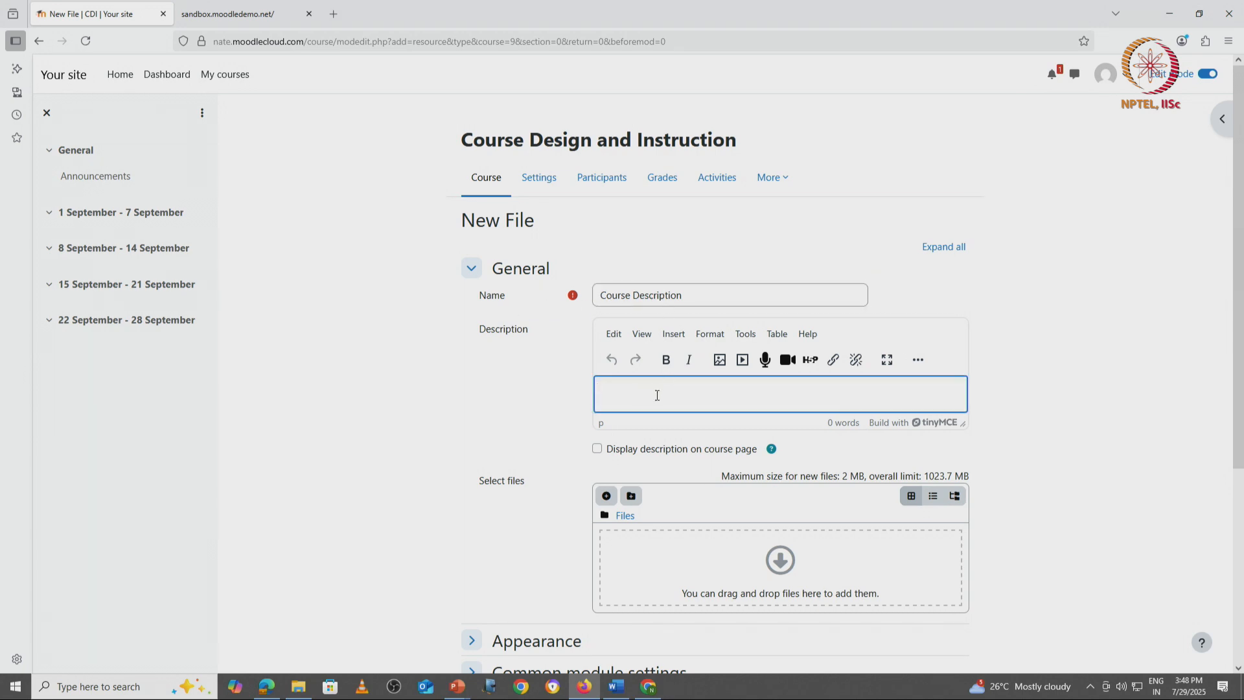
triple_click(686, 293)
key(ctrl+c)
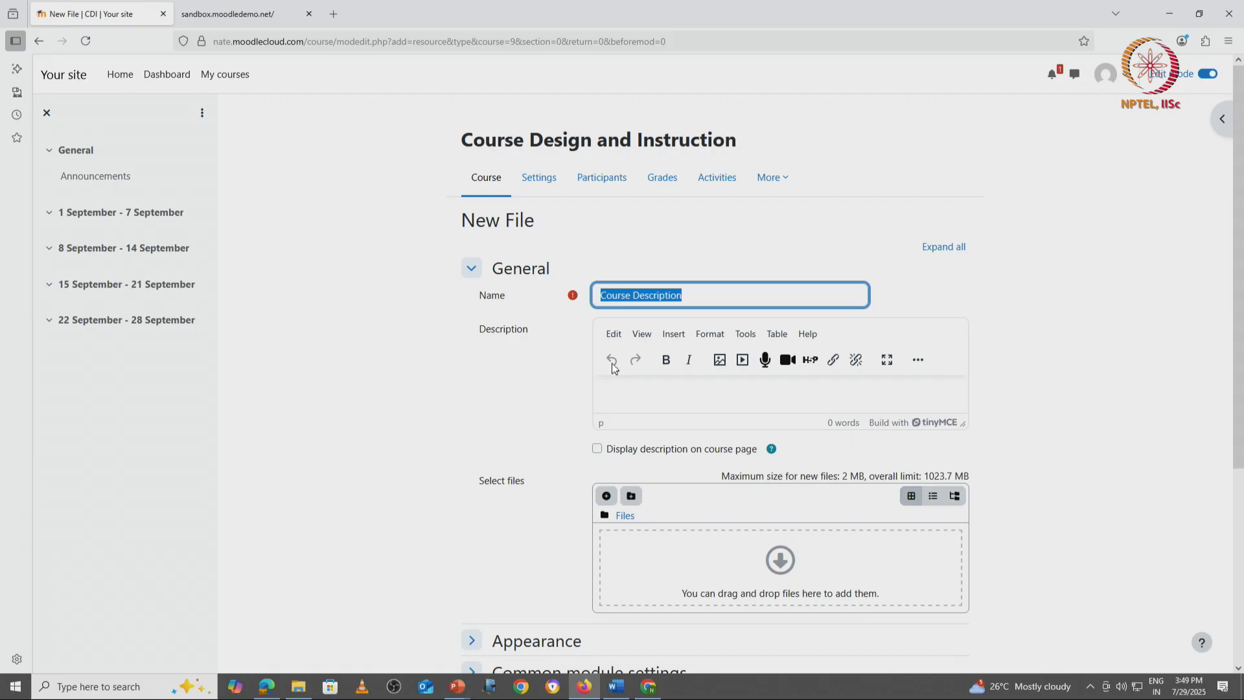
click(652, 390)
key(ctrl+v)
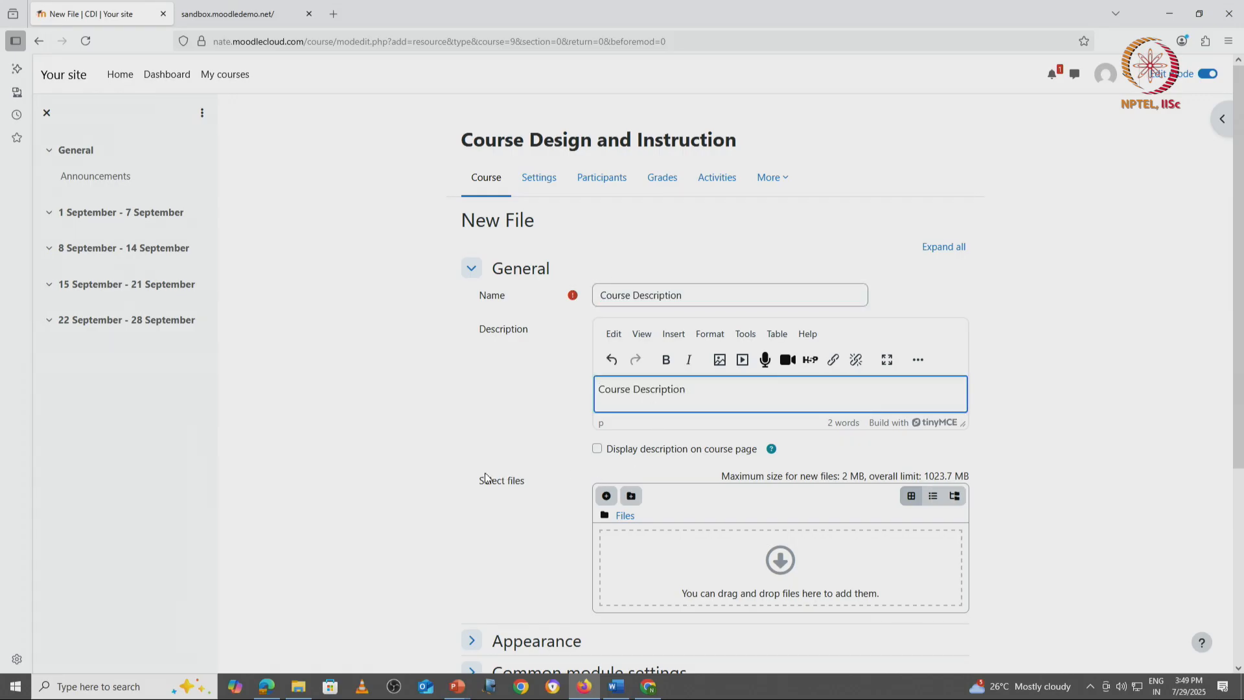
Step: Add the Course Description Word document from a File Explorer folder to the resource's selected files
scroll(492, 473, down, 3)
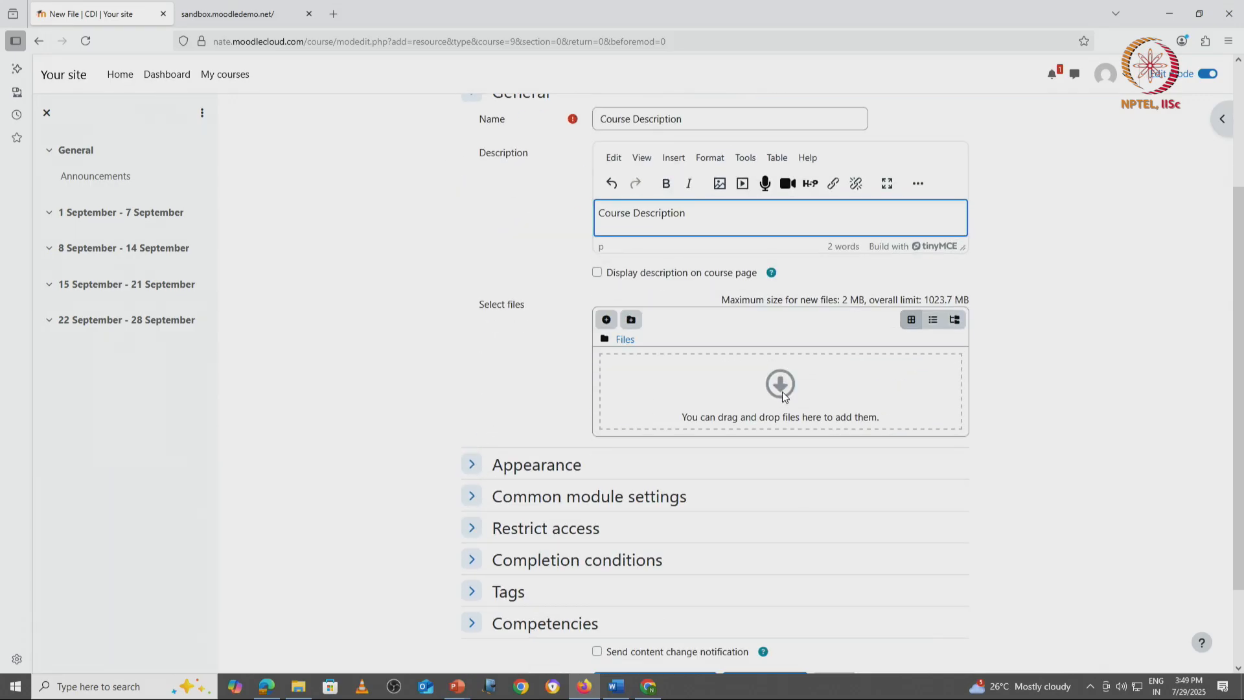
click(609, 320)
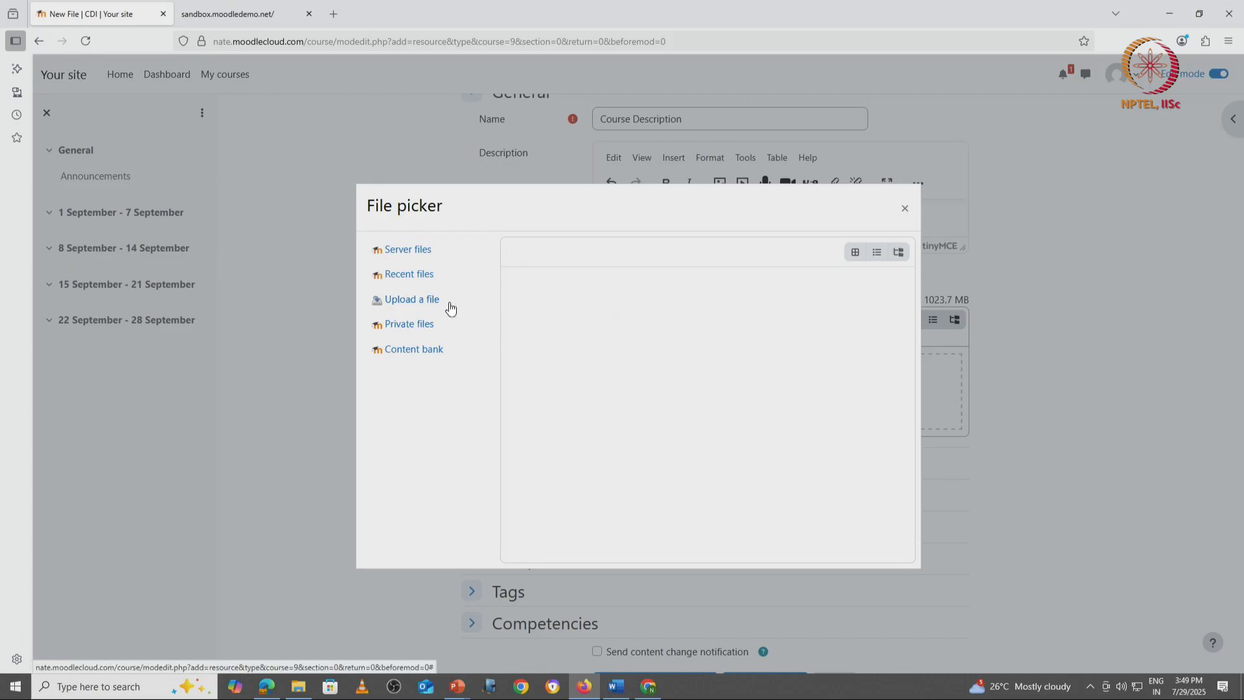
click(905, 209)
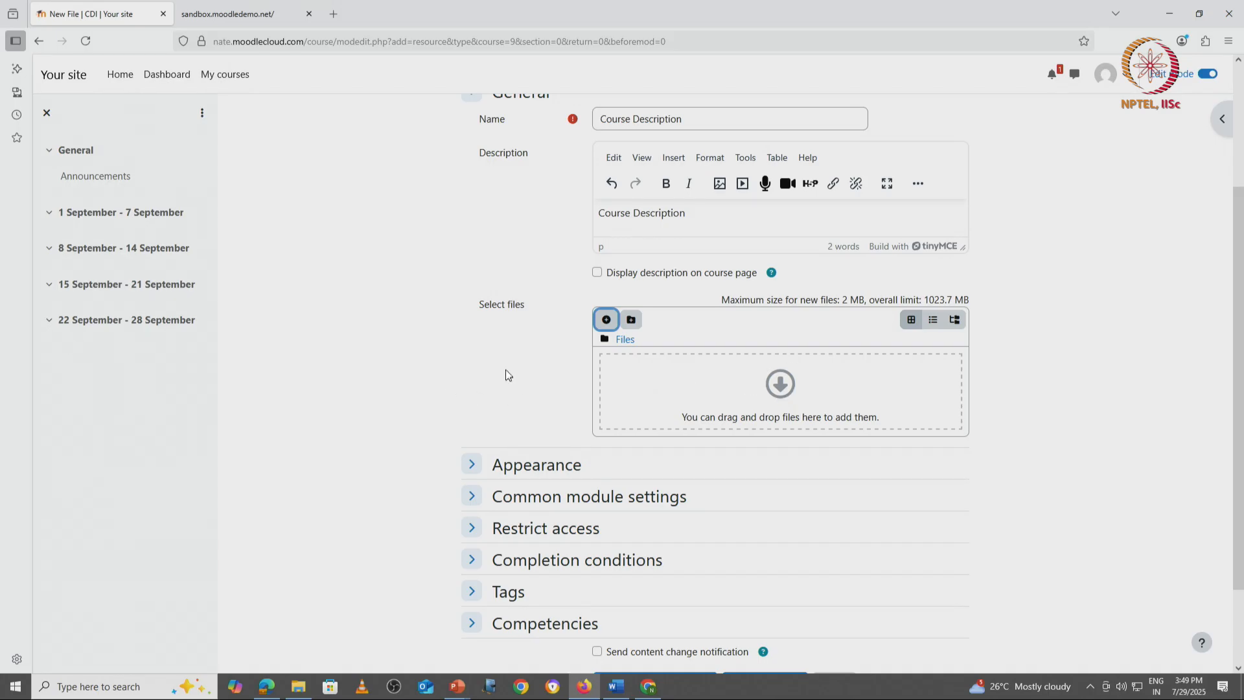
click(305, 687)
click(654, 305)
drag(654, 306, 786, 422)
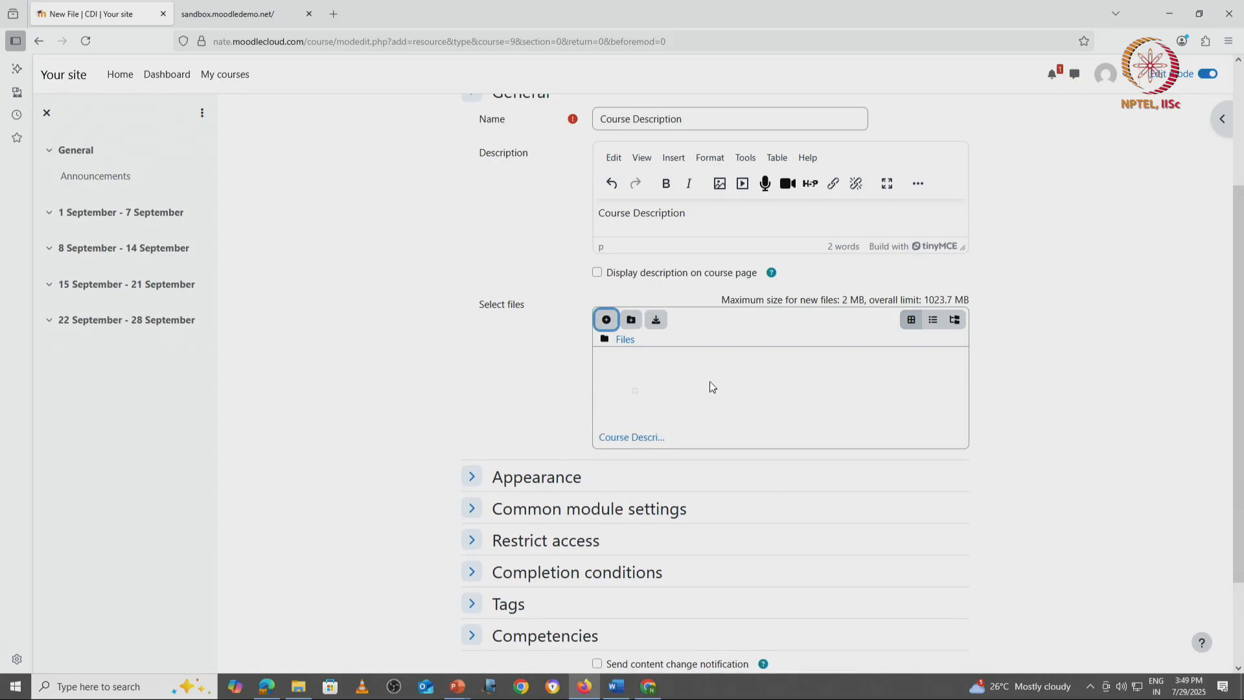
click(606, 320)
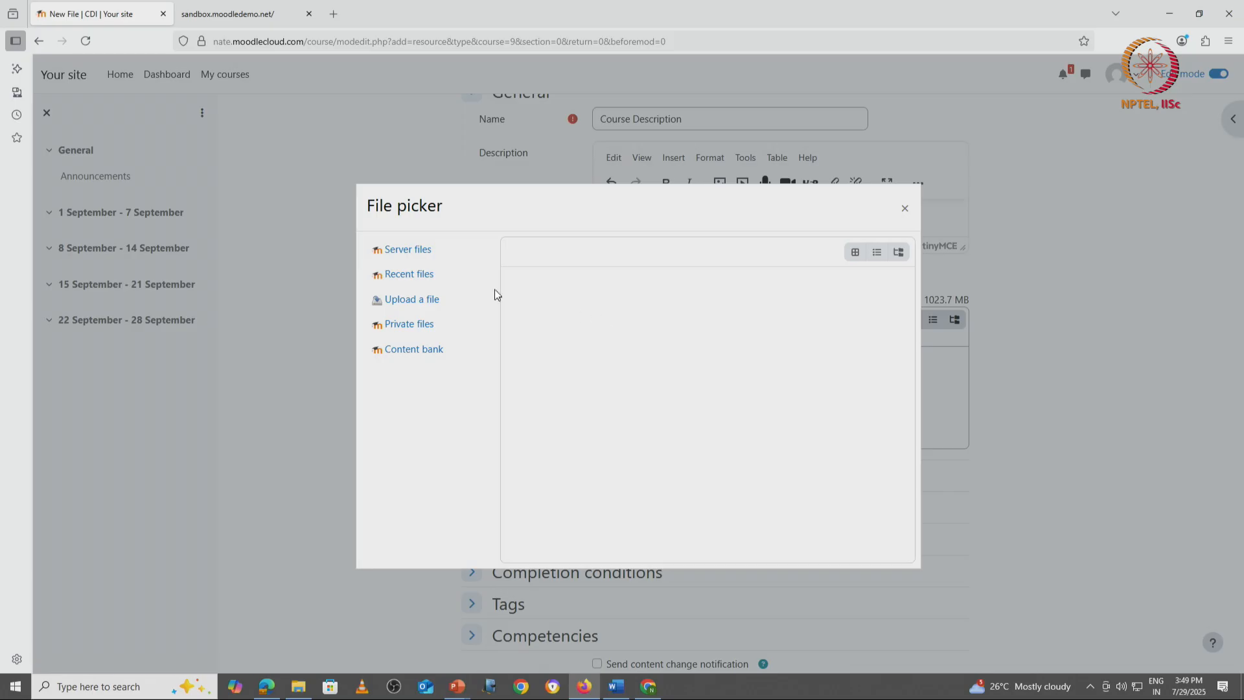
click(419, 302)
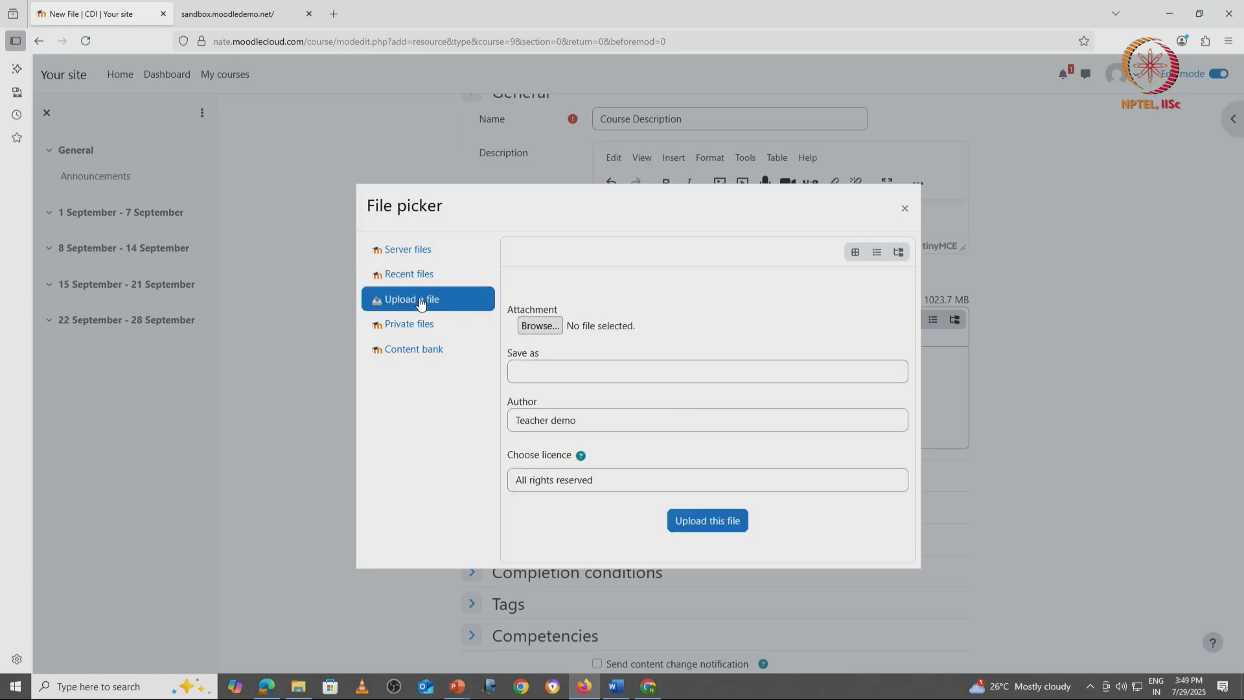
click(538, 326)
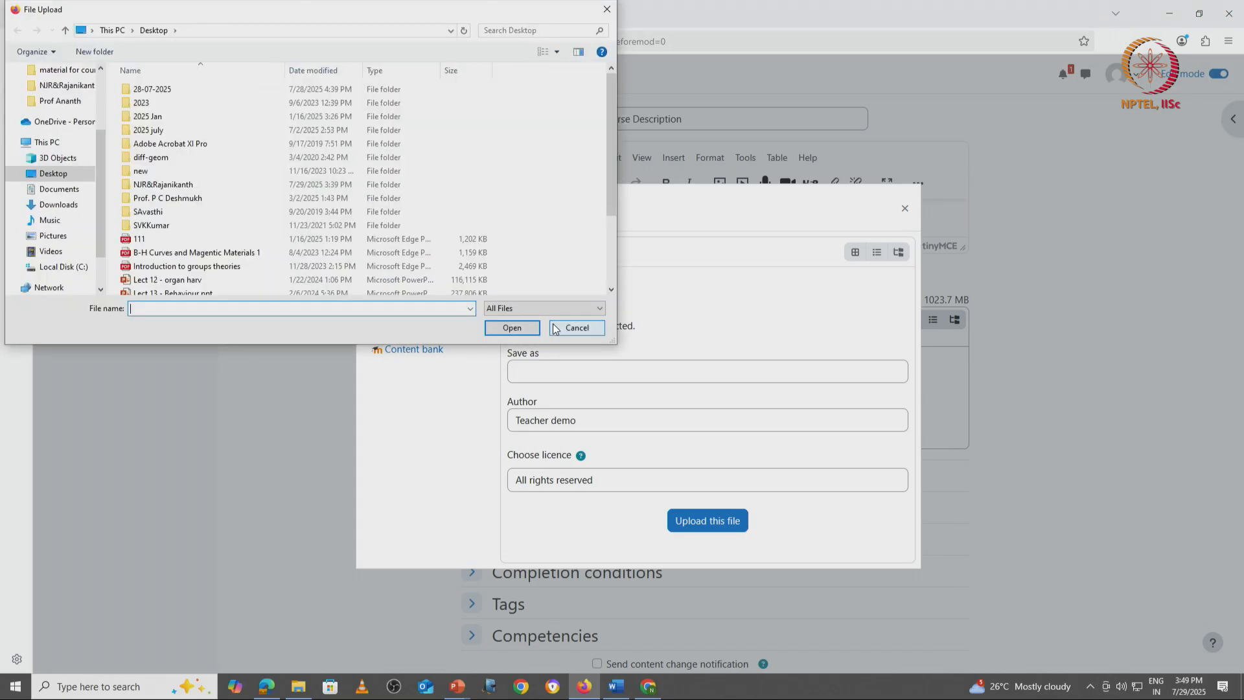
click(606, 9)
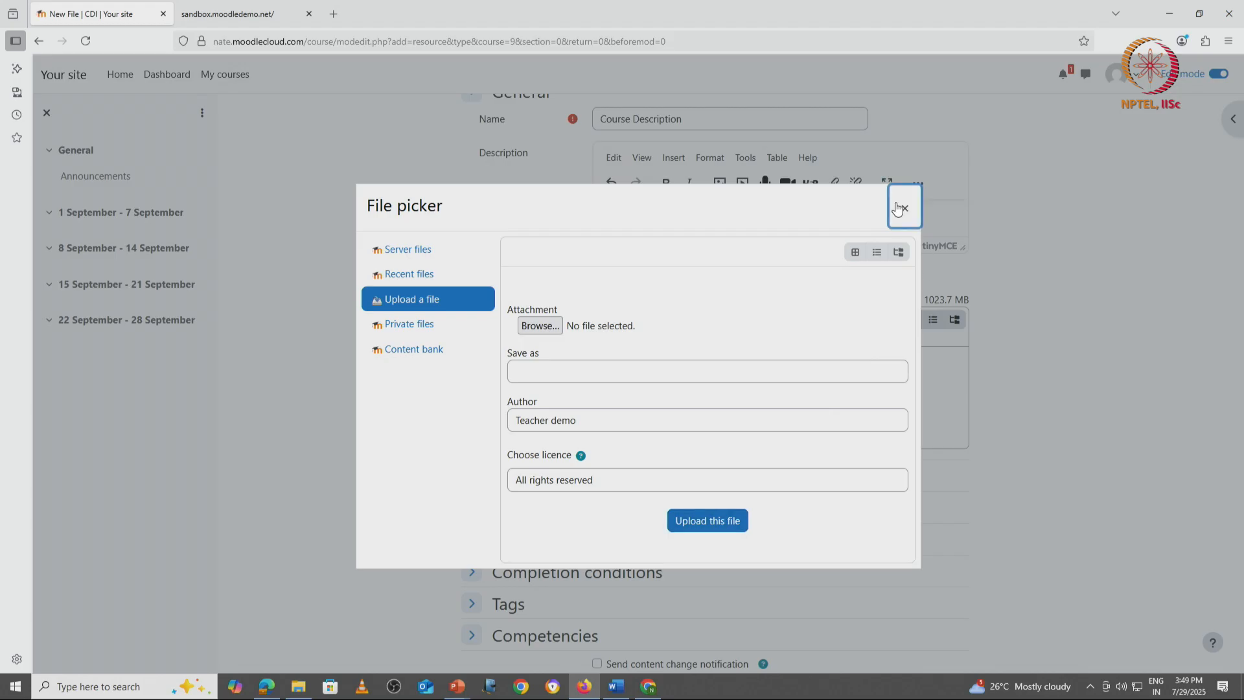
click(901, 206)
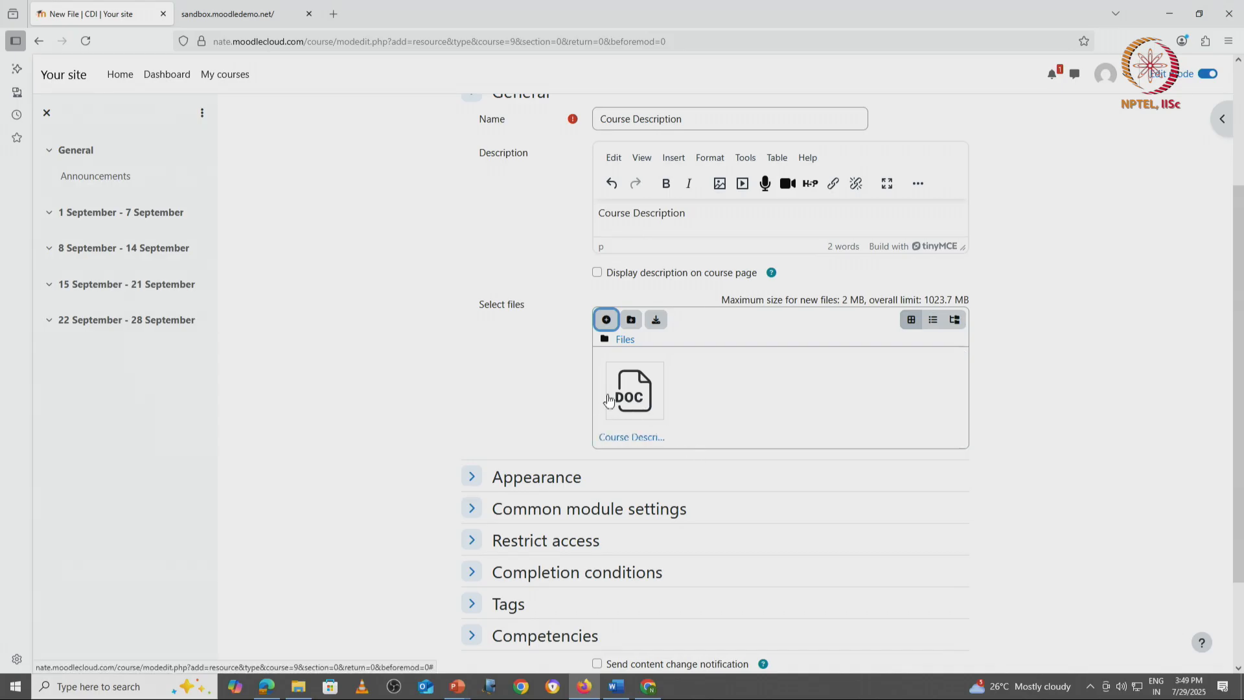
Step: Set the resource's display option to In pop-up in its appearance settings
scroll(537, 404, down, 2)
click(474, 360)
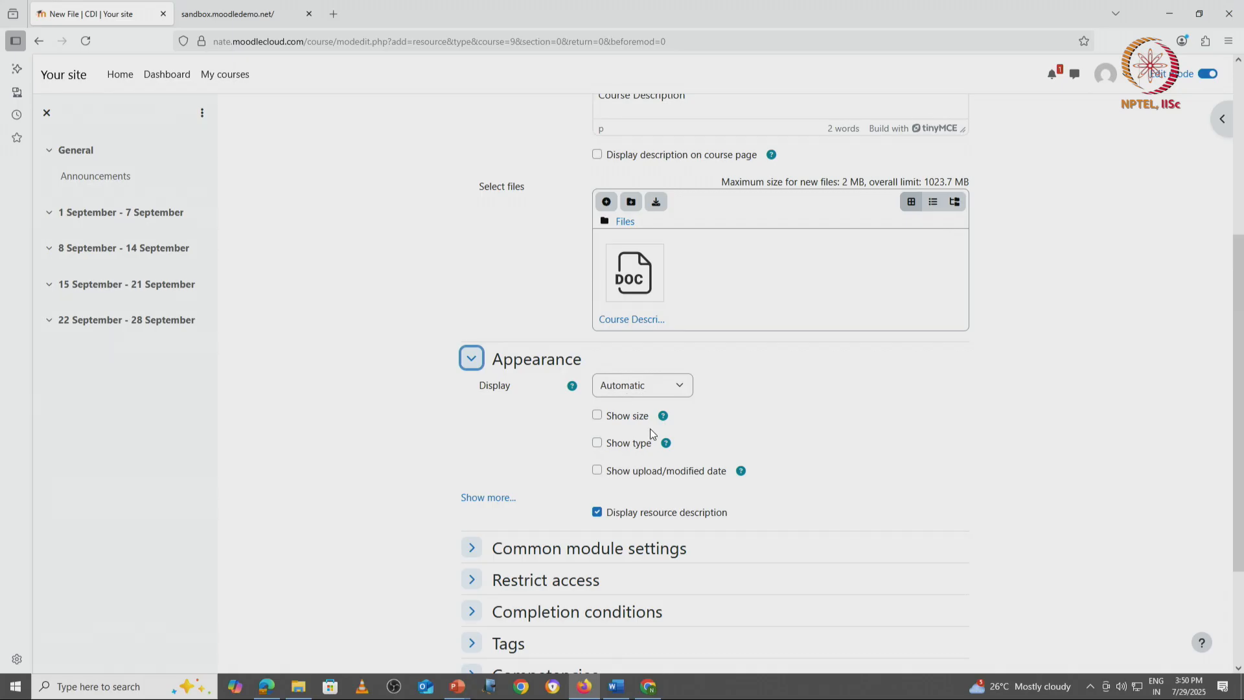
click(680, 389)
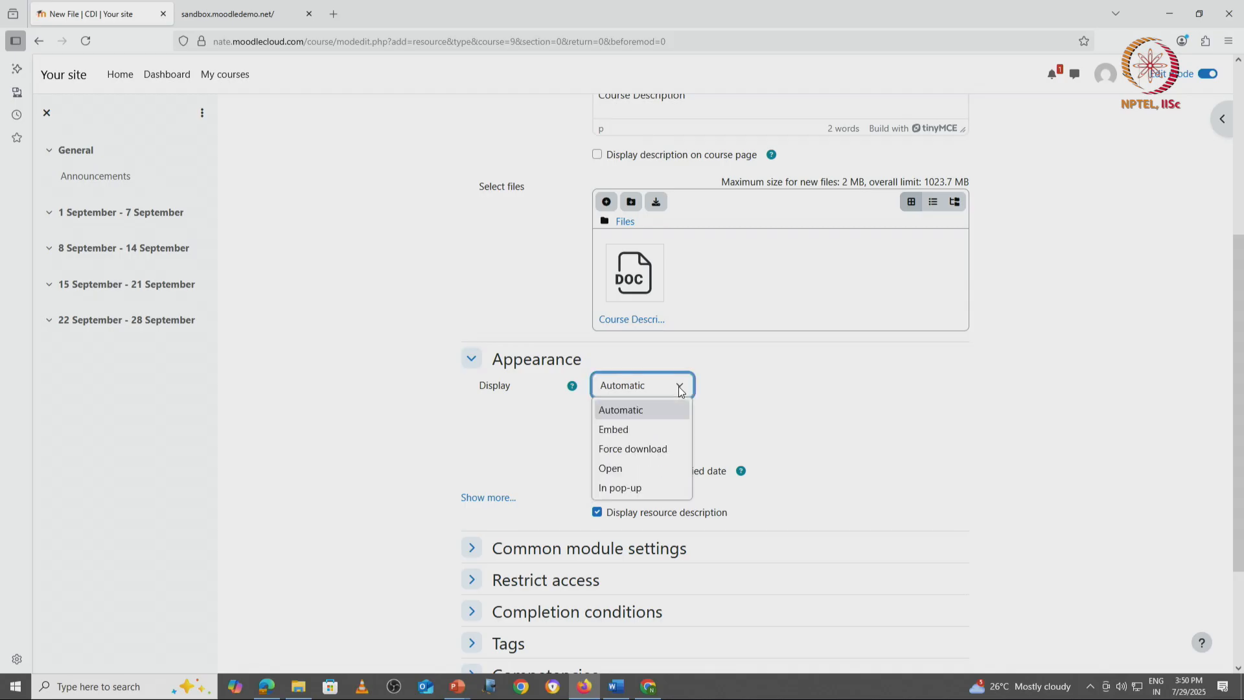
click(647, 487)
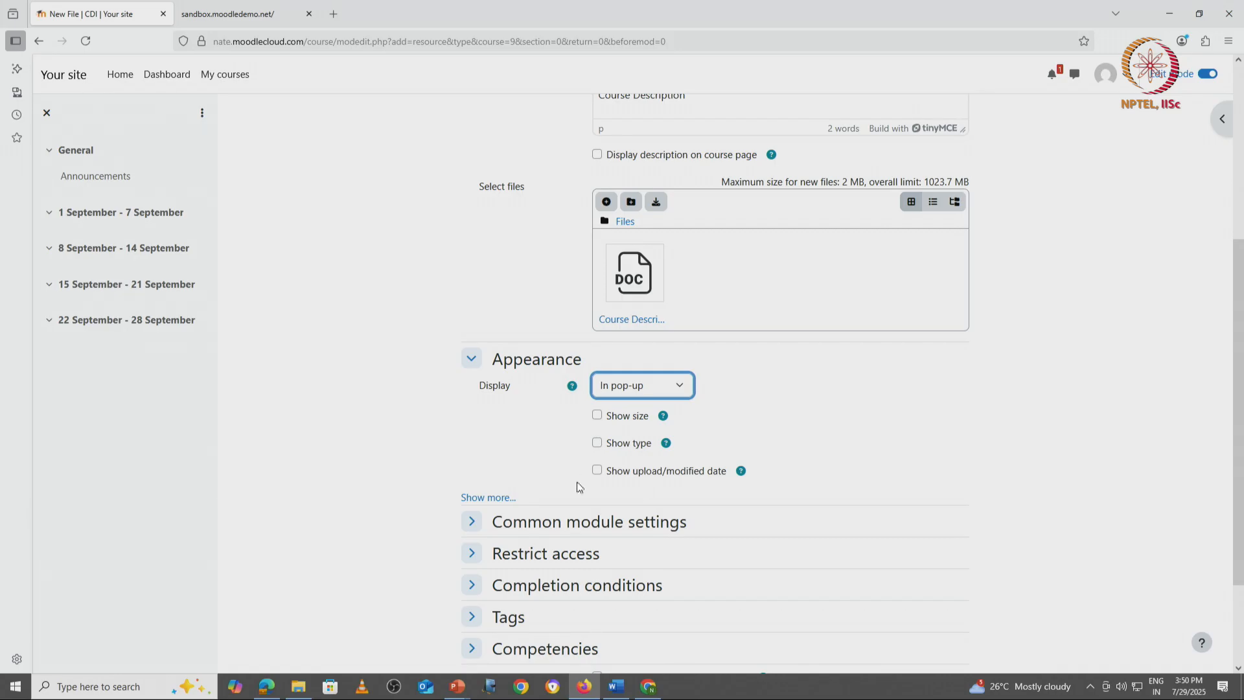
Step: Enable showing the file's size, type and upload/modified date, then save the resource and return to the course
scroll(565, 461, down, 2)
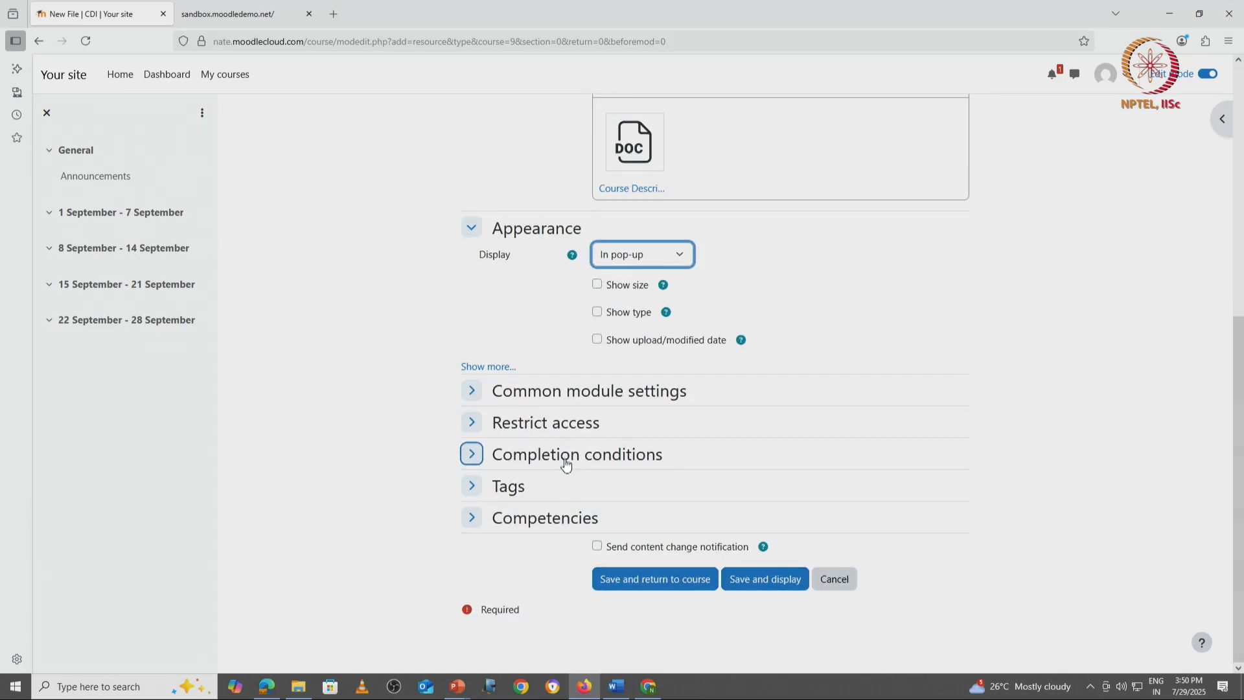
click(597, 286)
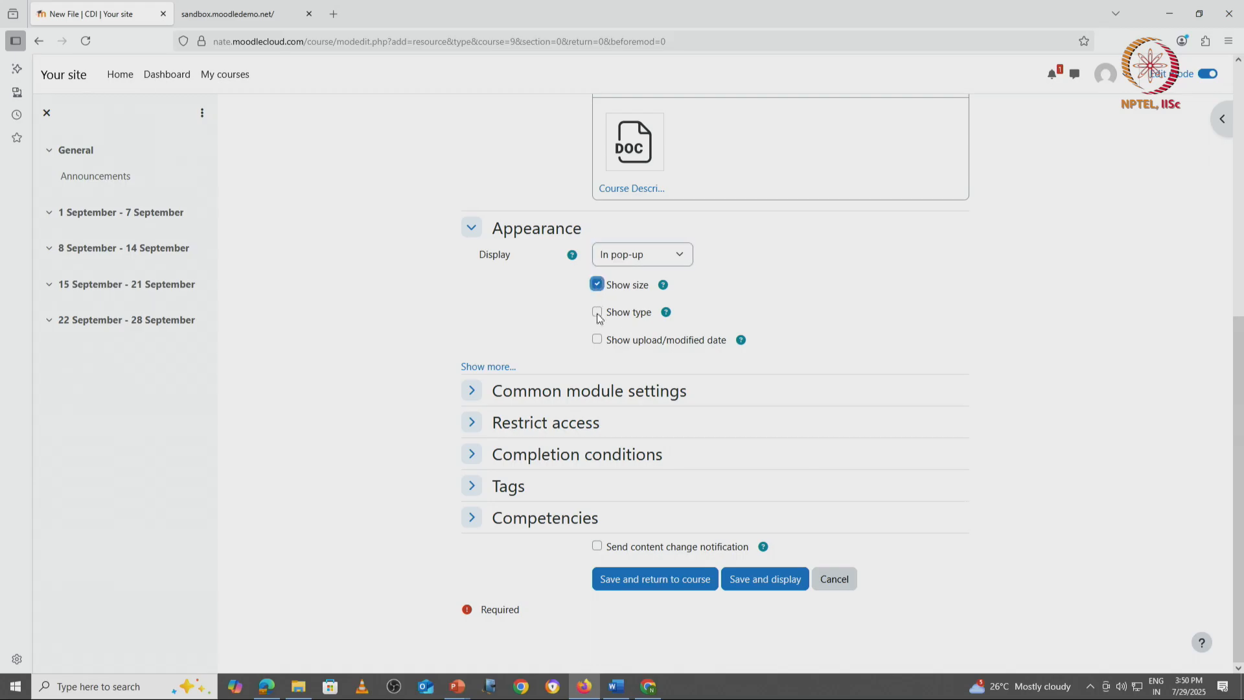
click(597, 313)
click(598, 340)
click(655, 580)
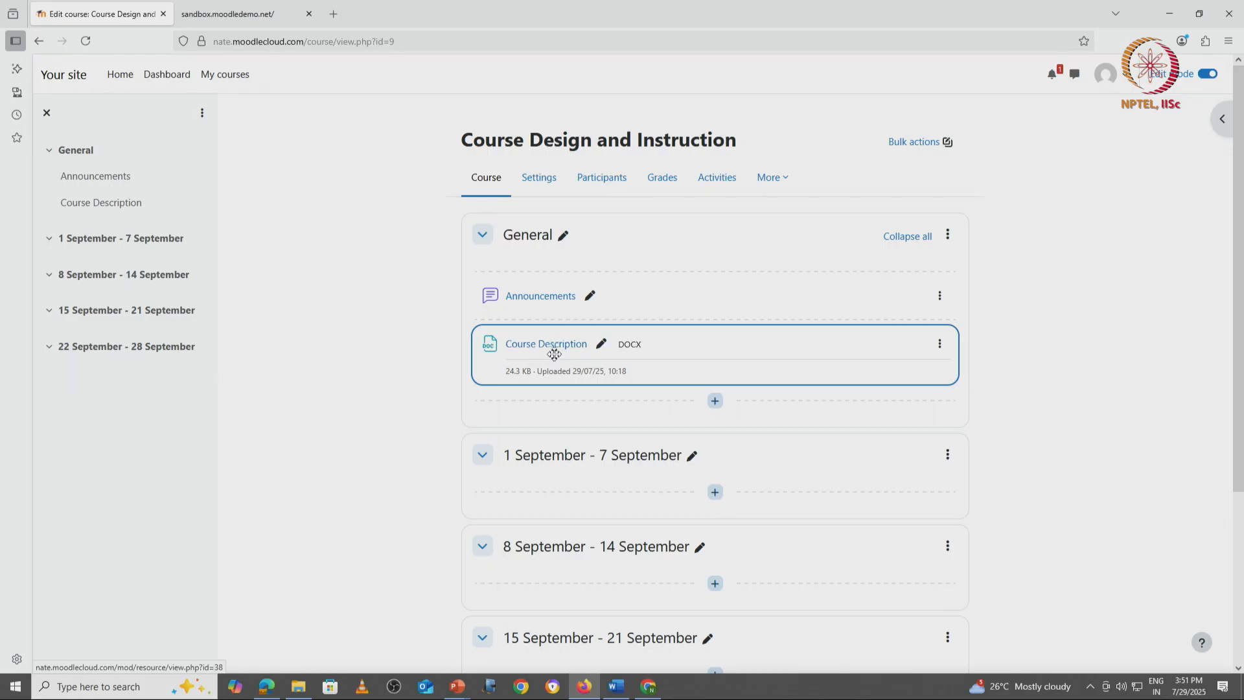
Step: Switch to the student's Chrome session, open the Course Design and Instruction course, and examine the Course Description file's size and upload details
key(alt+Tab)
key(alt+Tab)
key(alt+Tab)
key(alt+Tab)
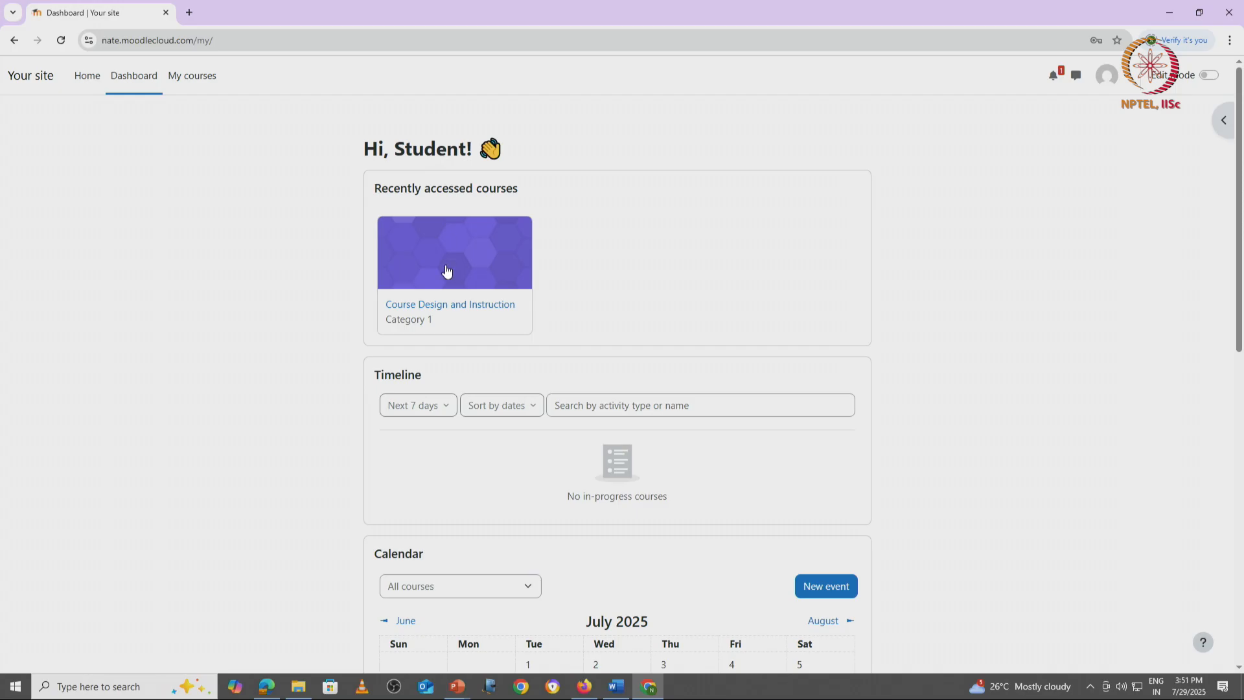
click(459, 312)
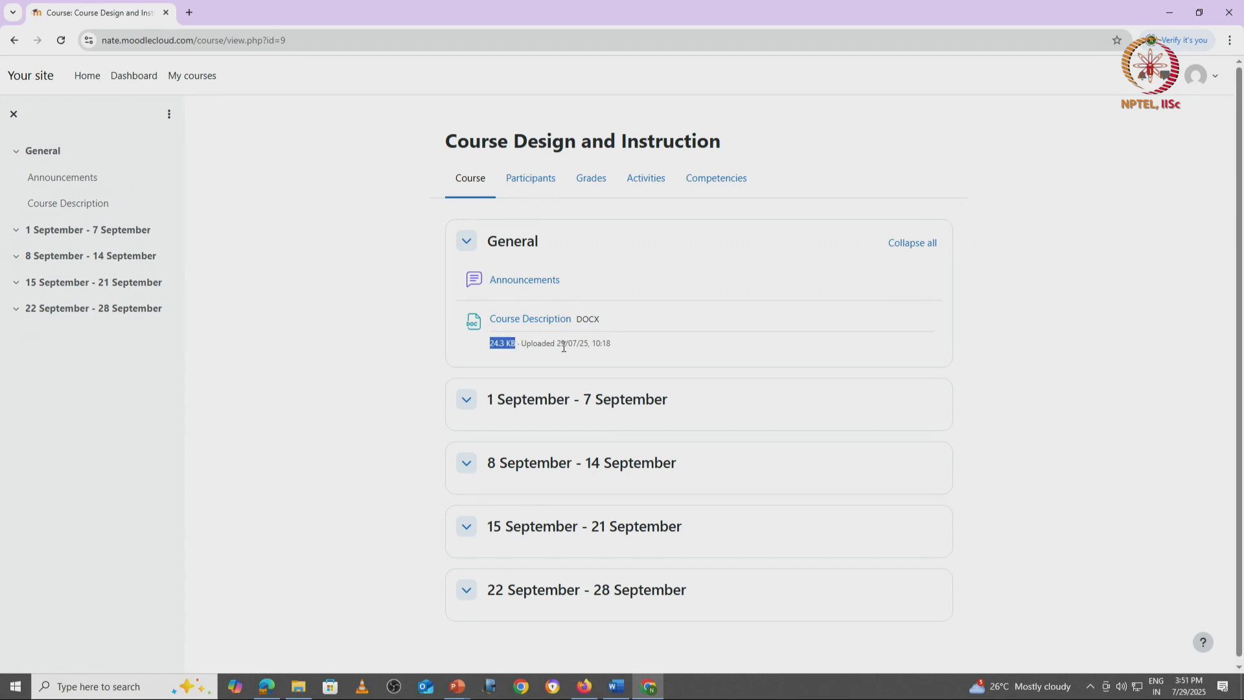
drag(526, 343, 616, 355)
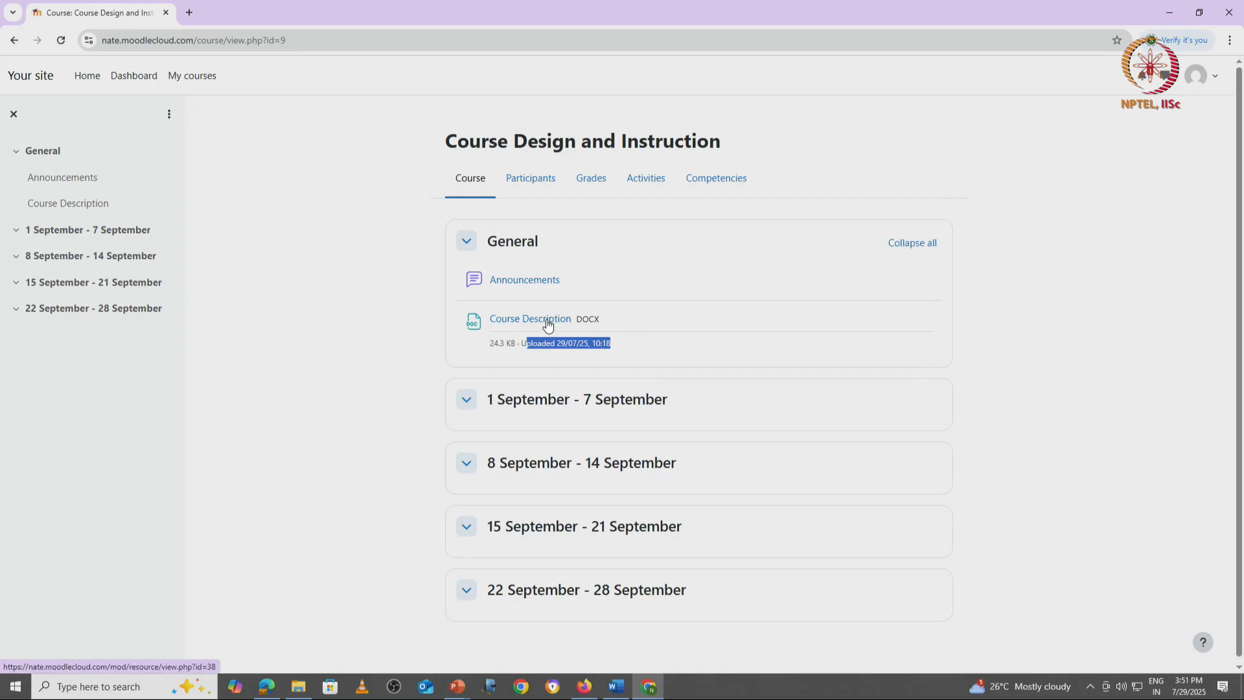
Step: Open the Course Description resource as the student and close its pop-up window
click(547, 324)
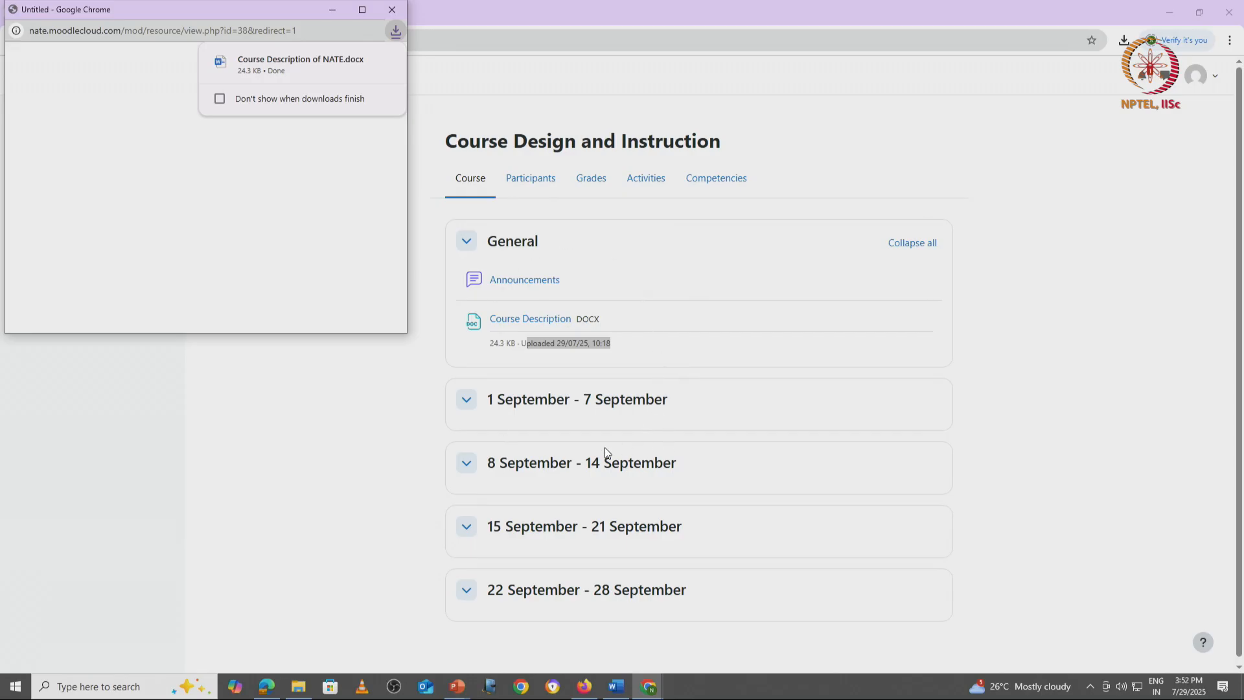
mouse_move(267, 68)
click(396, 14)
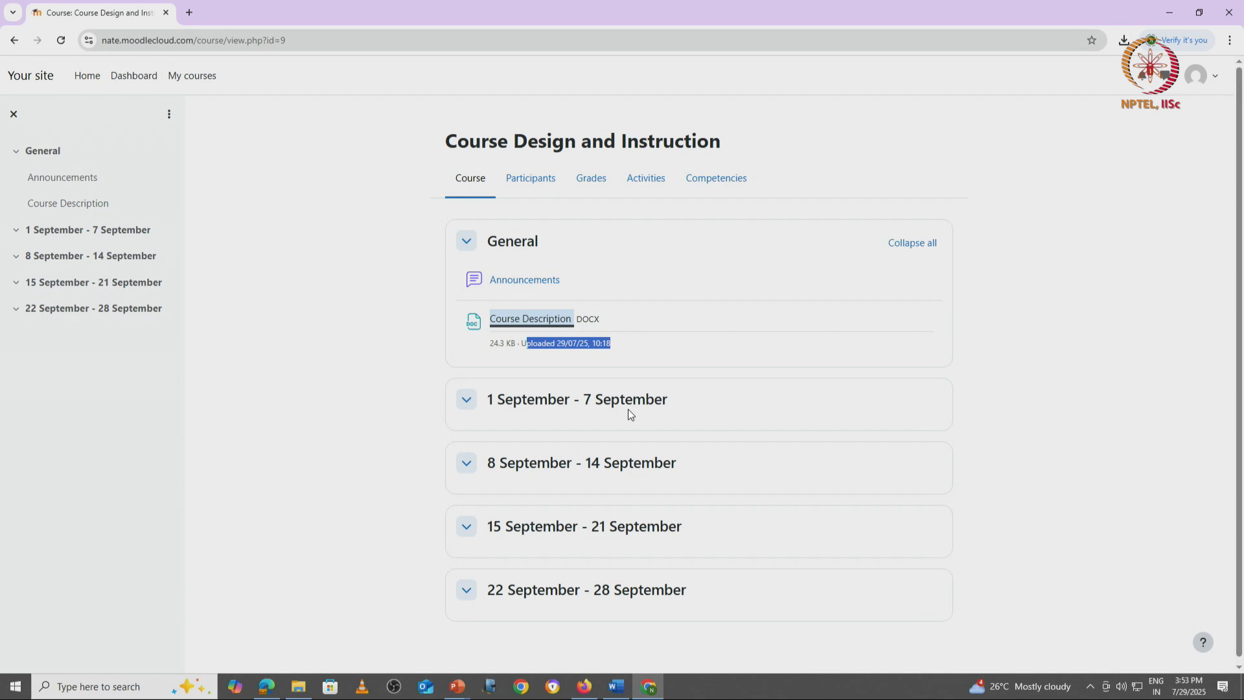
Step: Back in the teacher's Firefox session, start a File resource in the 1 September - 7 September section and name it "Pdf File"
key(alt+Tab)
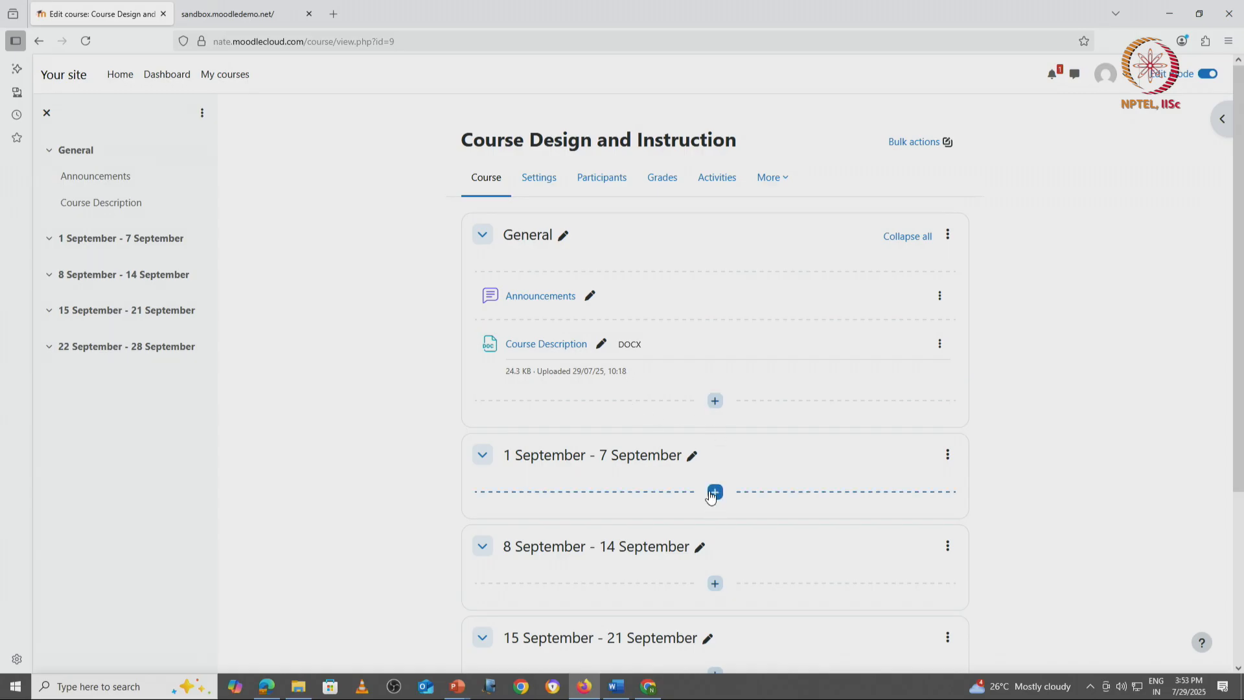
click(714, 493)
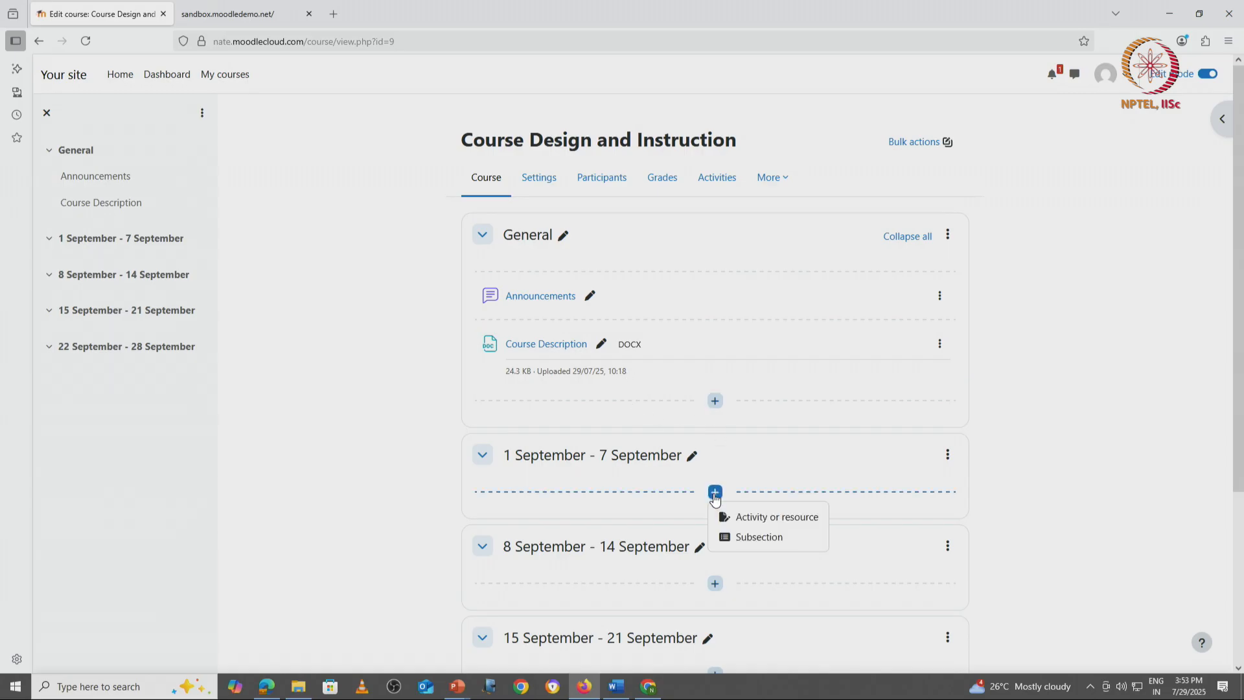
click(754, 516)
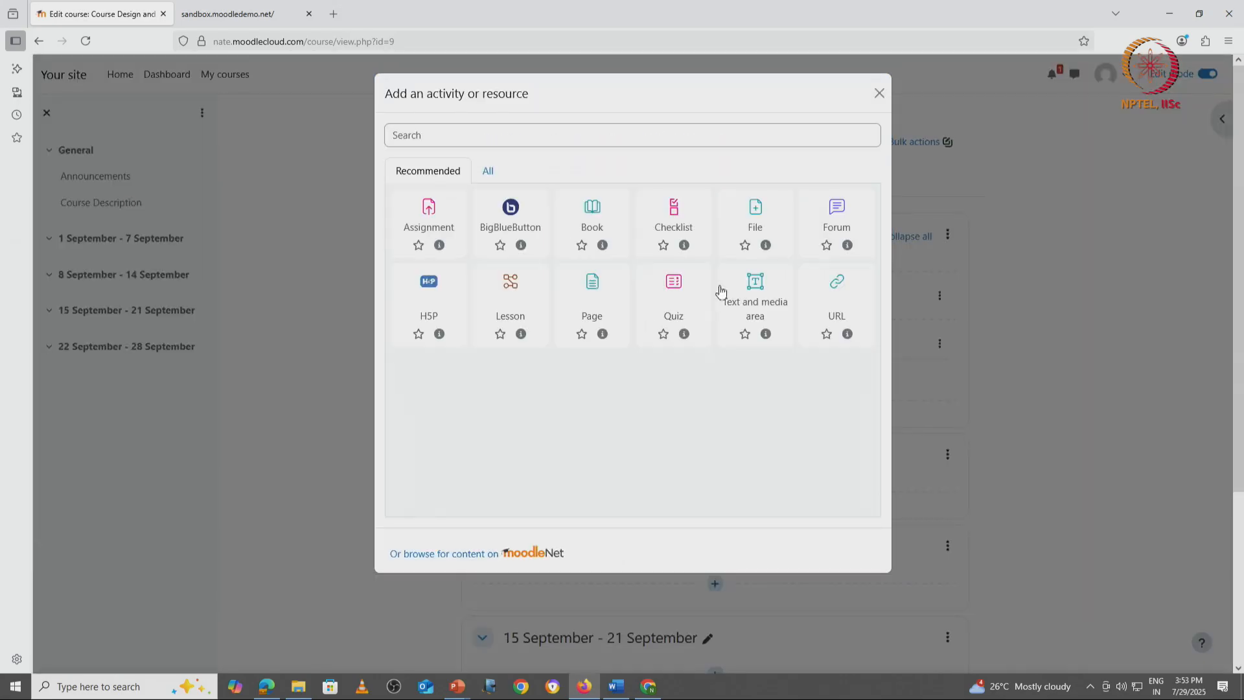
click(488, 171)
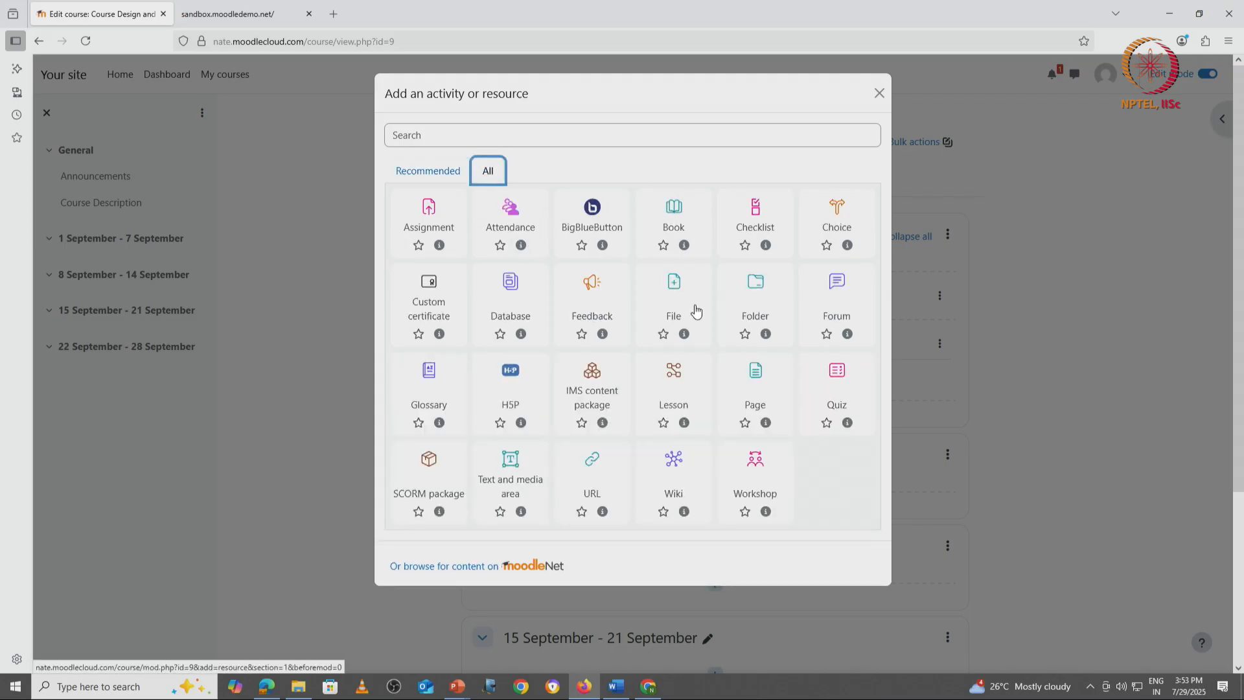
click(681, 289)
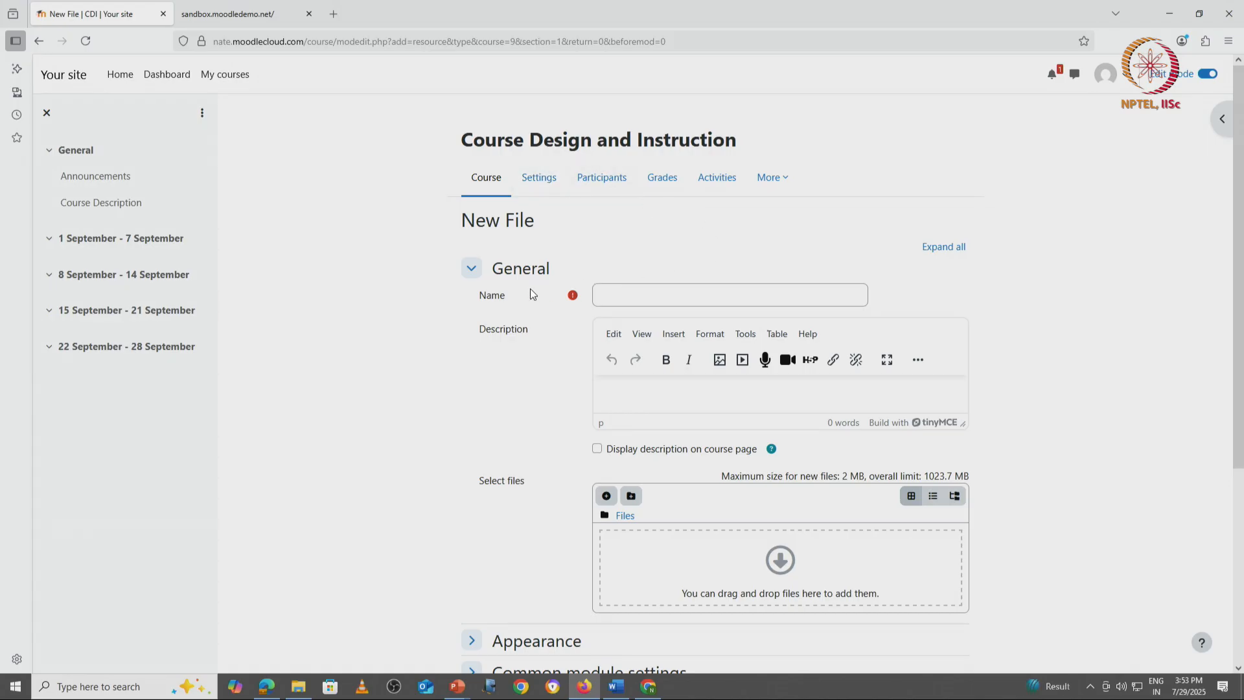
click(626, 289)
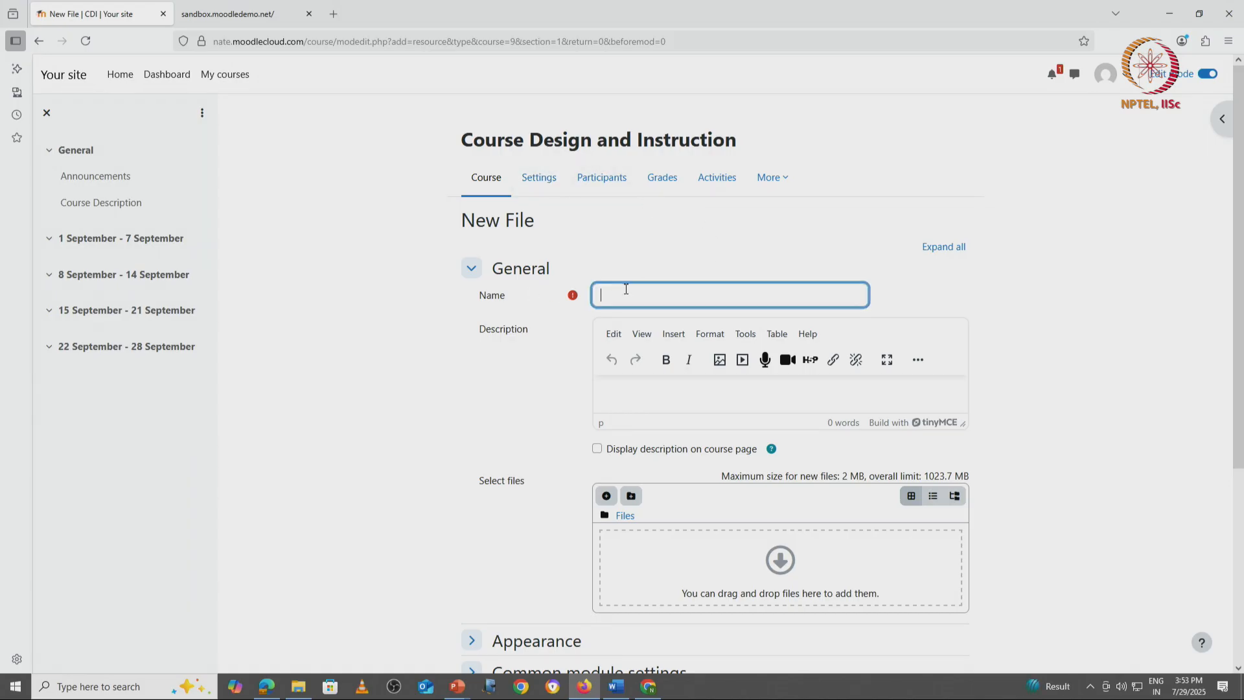
text(Pdf File)
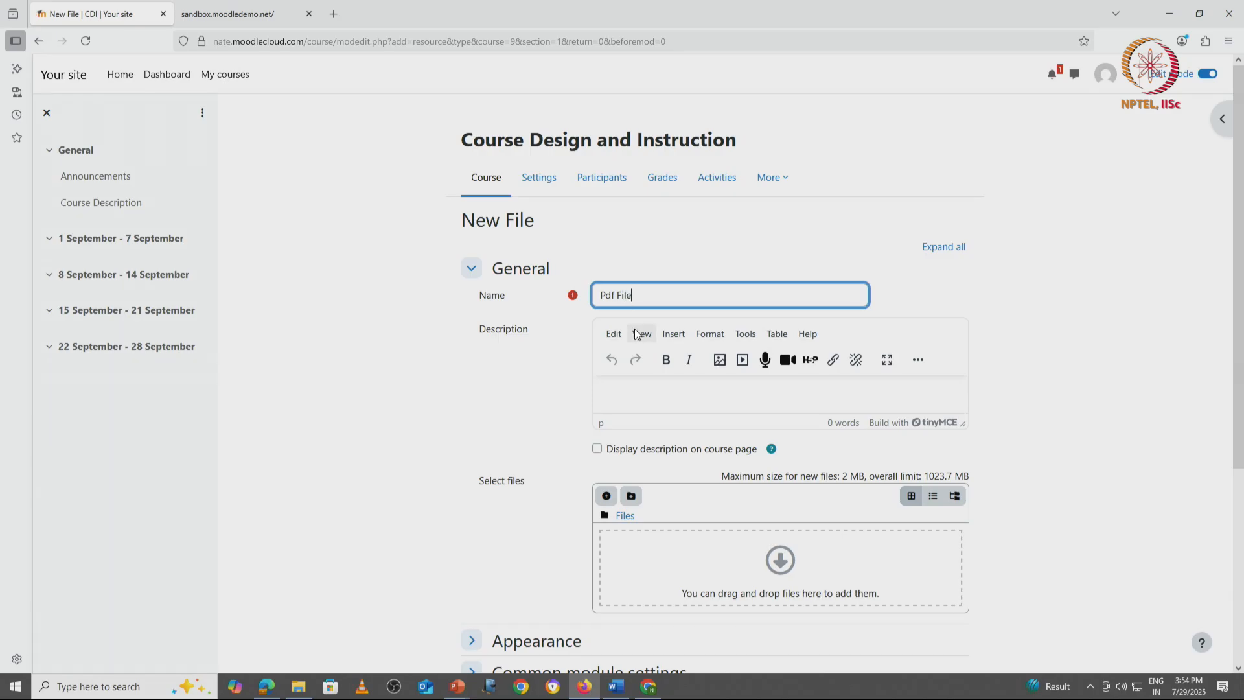
Step: Upload the PDF "Course Description of NATE" from the computer to the resource's selected files
click(606, 495)
click(429, 302)
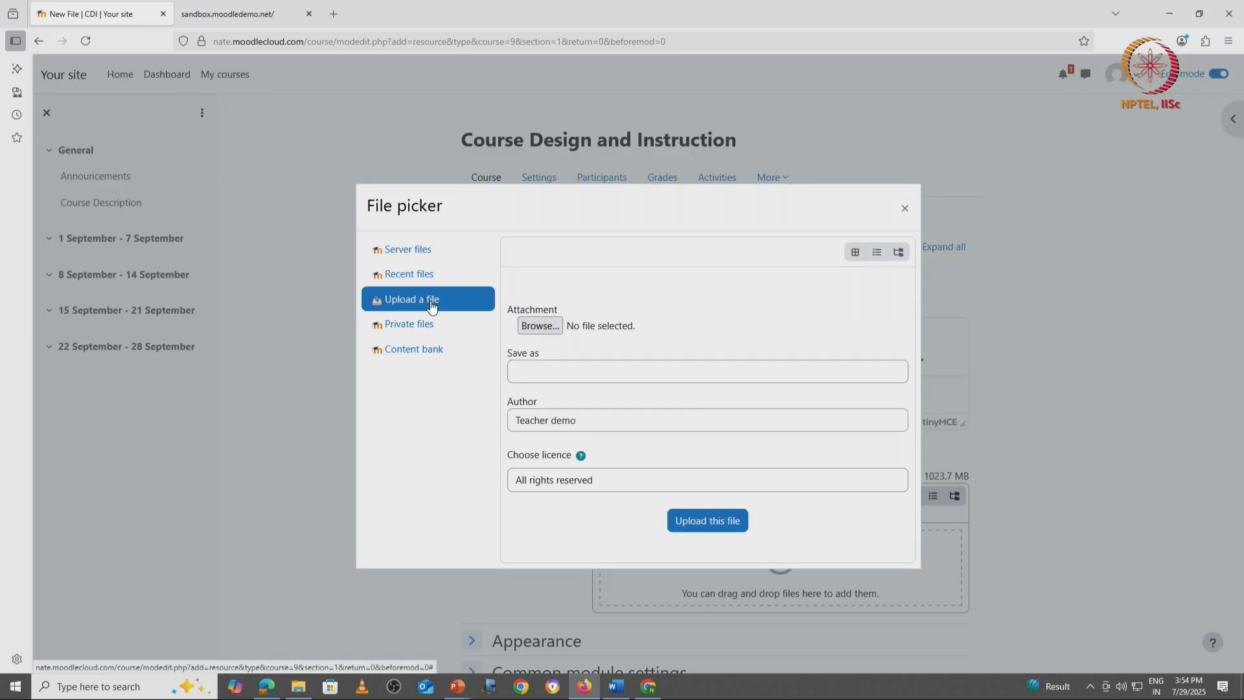
click(541, 326)
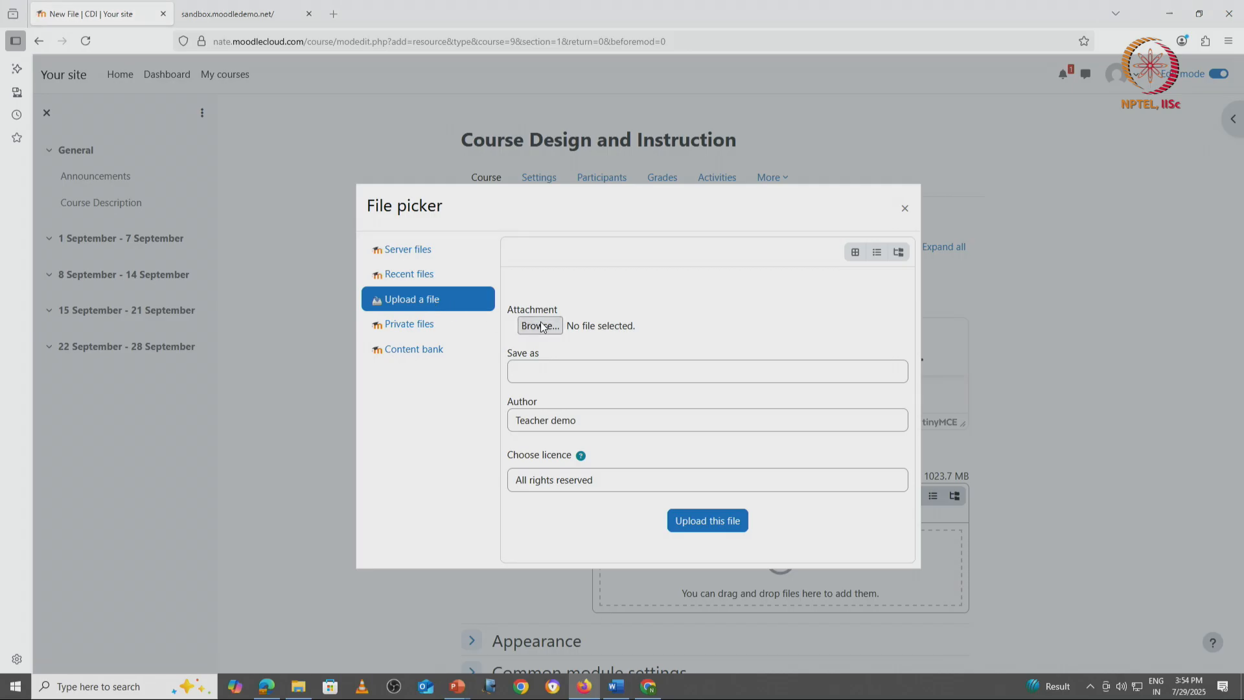
double_click(205, 92)
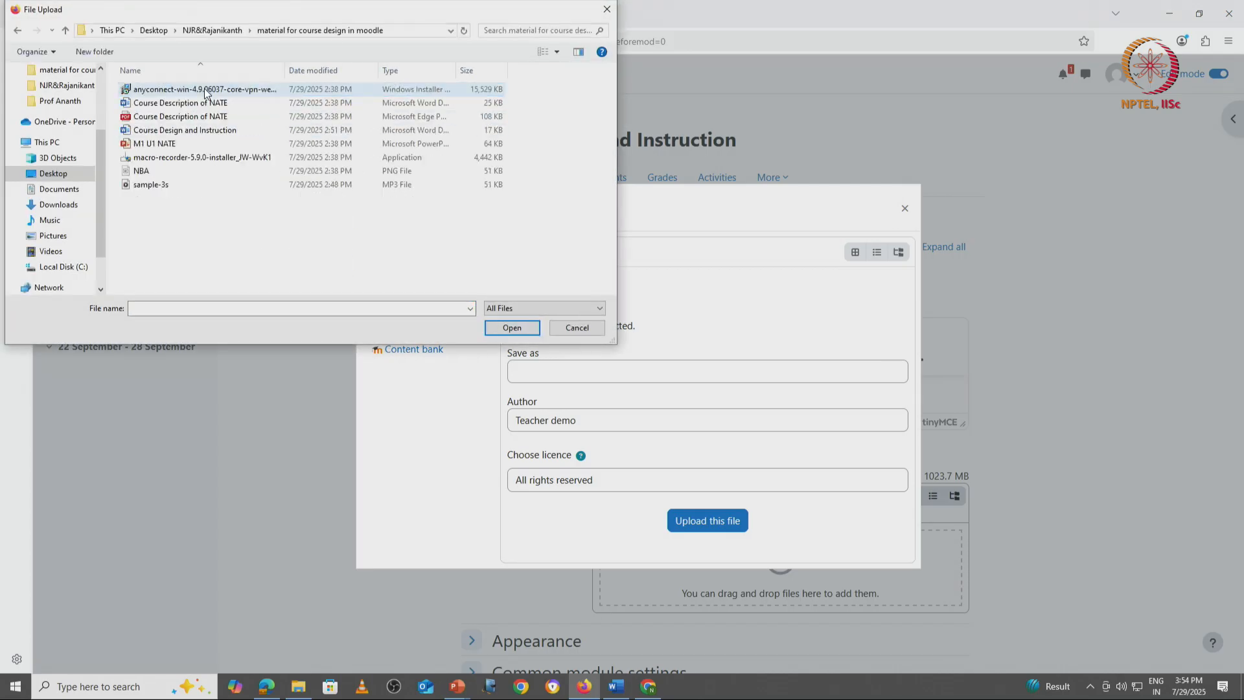
double_click(194, 113)
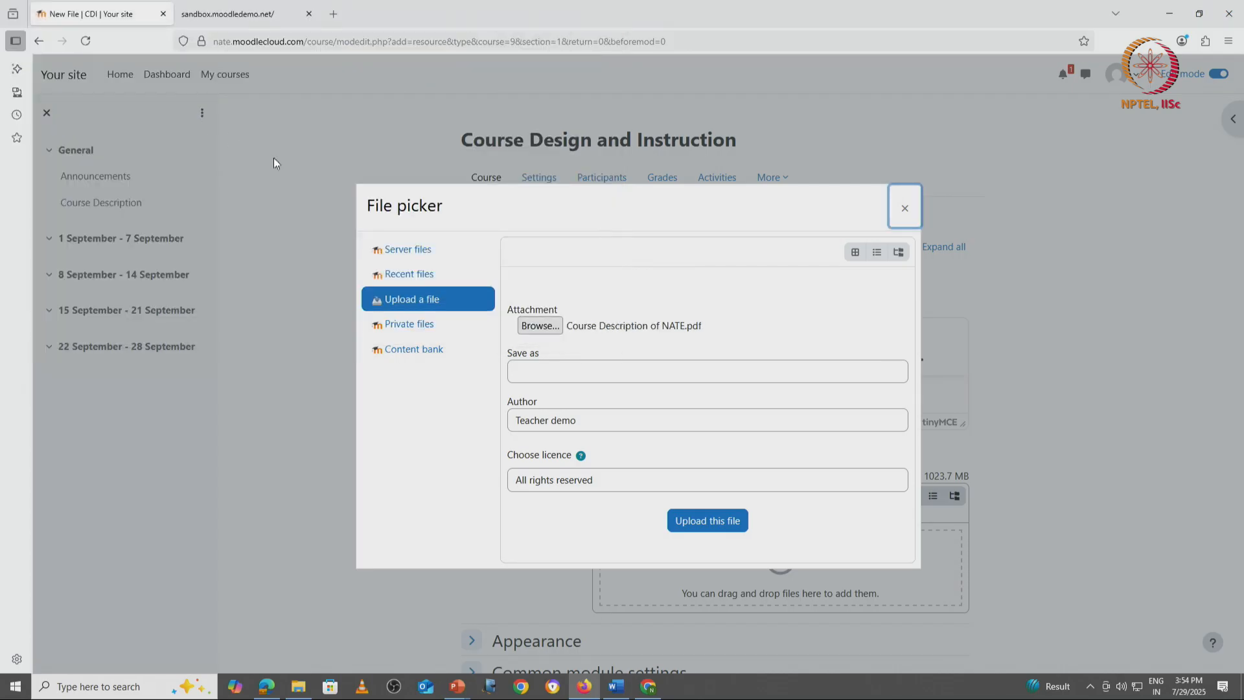
click(702, 529)
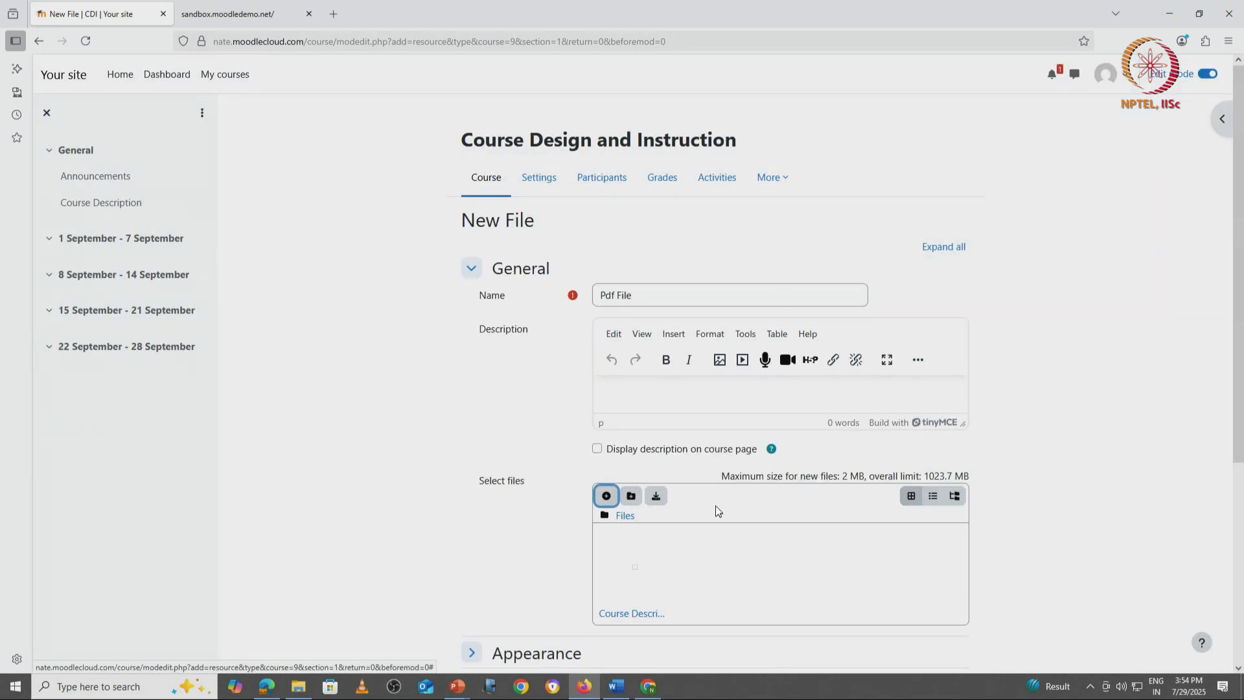
Step: Set the PDF resource's display option to Embed, then save it and return to the course
scroll(535, 484, down, 3)
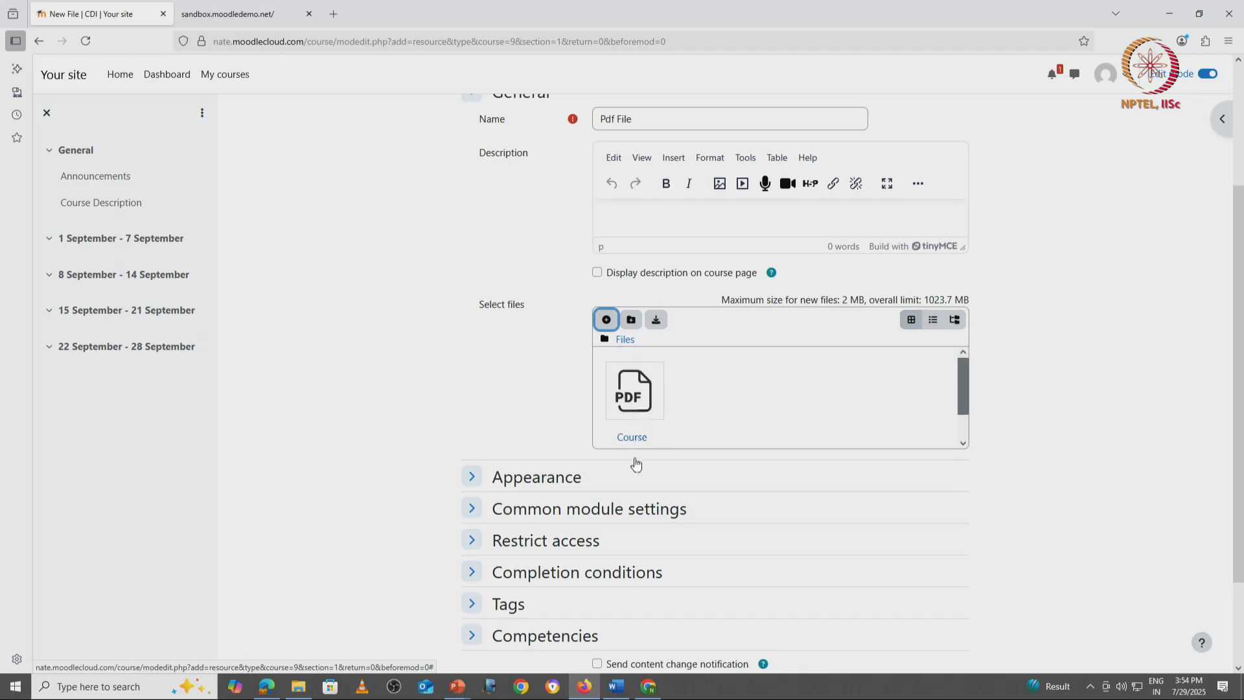
click(543, 486)
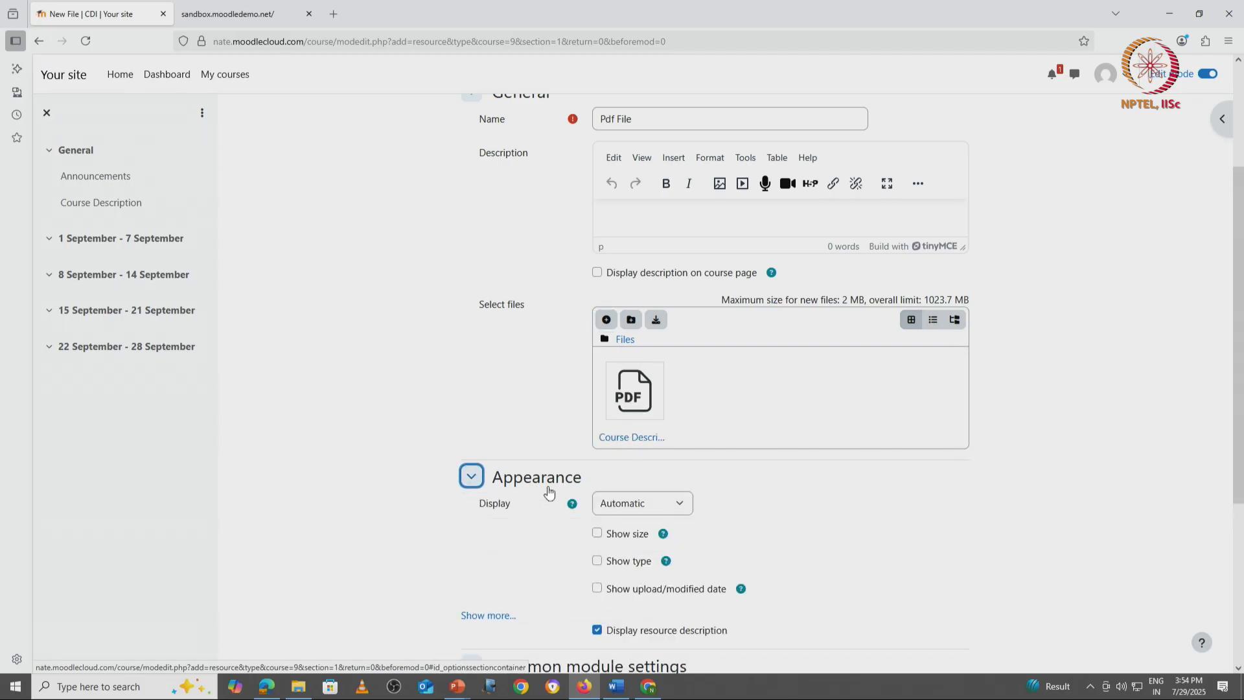
scroll(548, 492, down, 3)
click(654, 333)
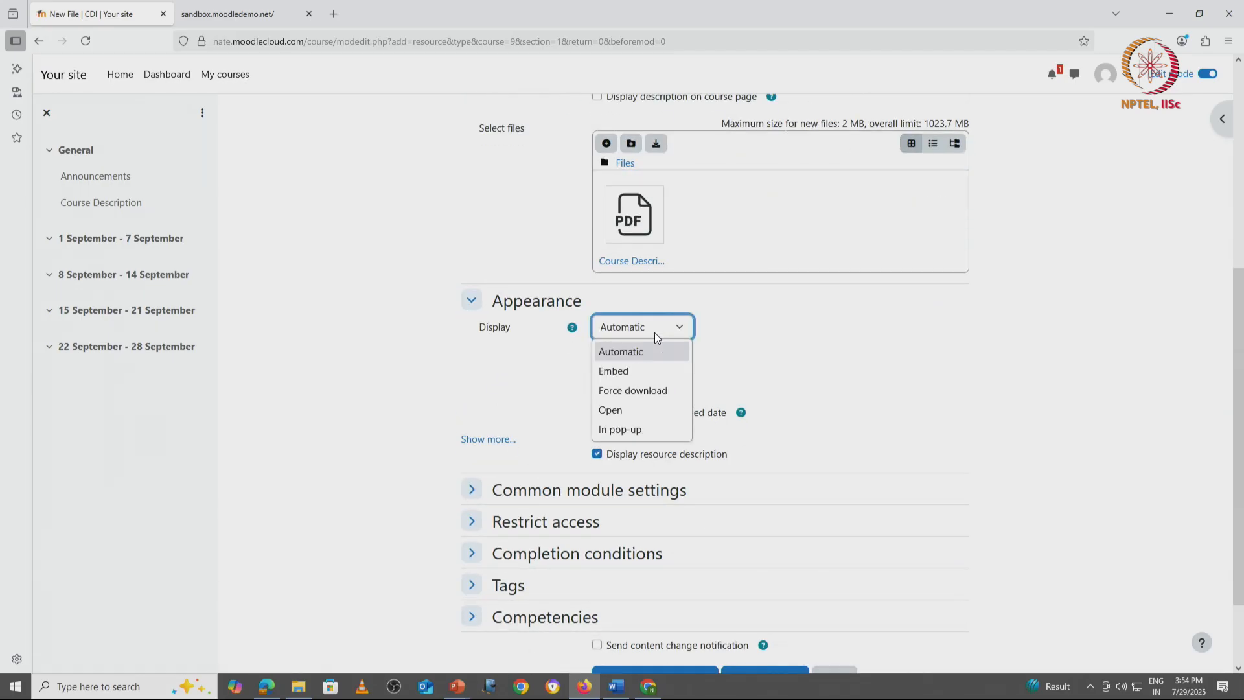
click(632, 371)
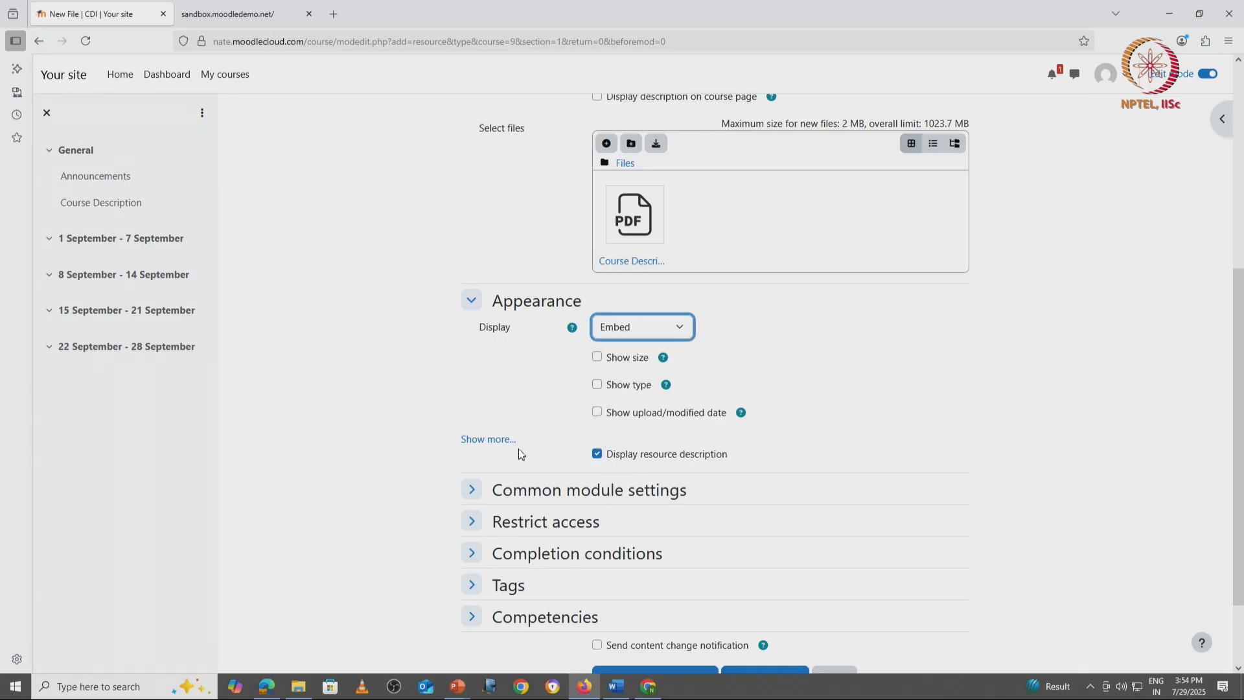
scroll(593, 510, down, 2)
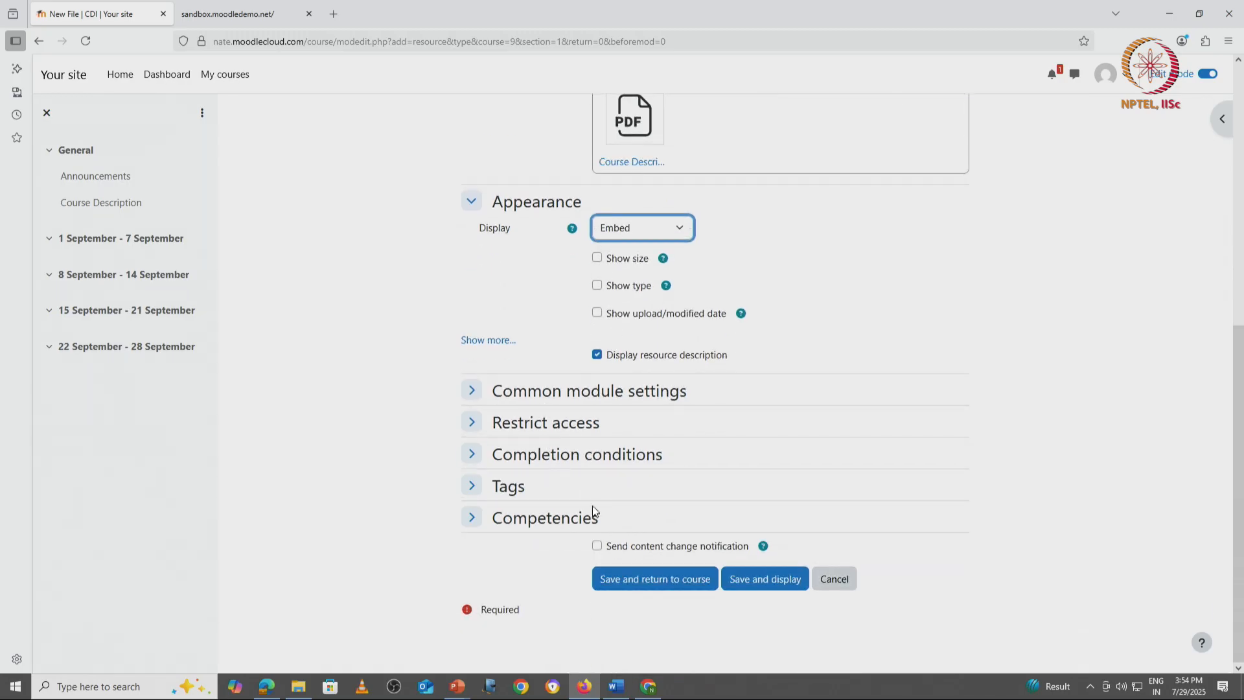
click(656, 581)
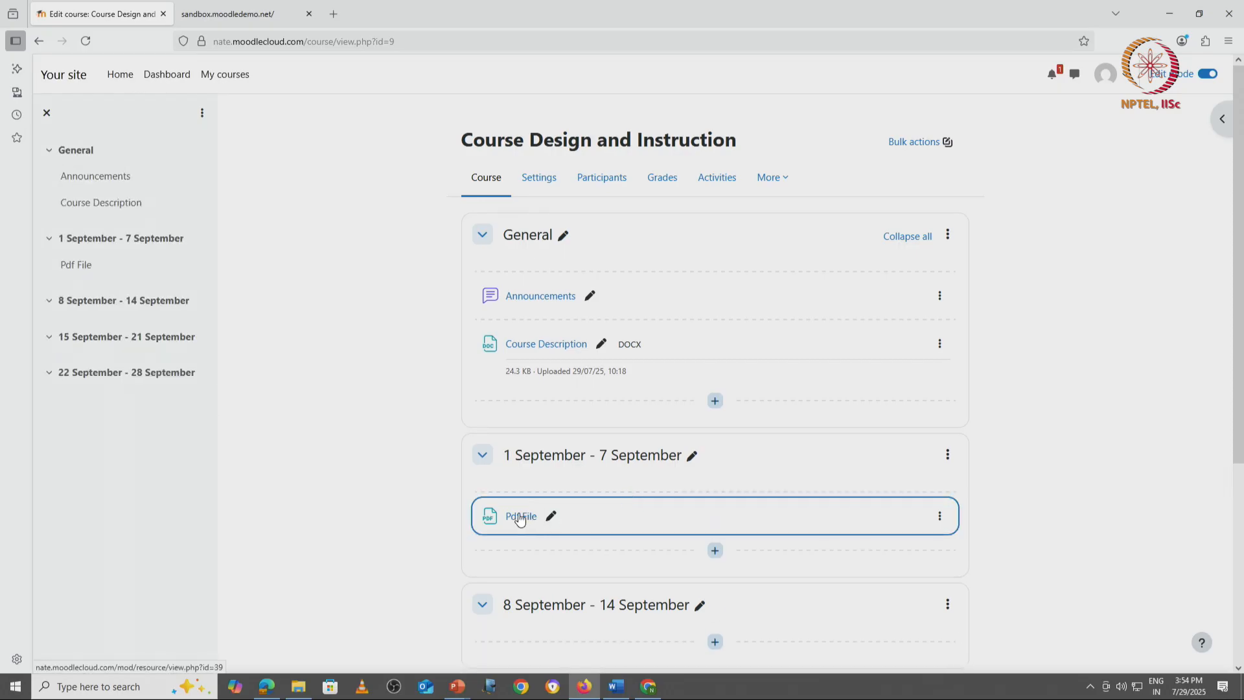
Step: Open the Pdf File resource as the teacher, look through the embedded document, and return to the course page
click(519, 516)
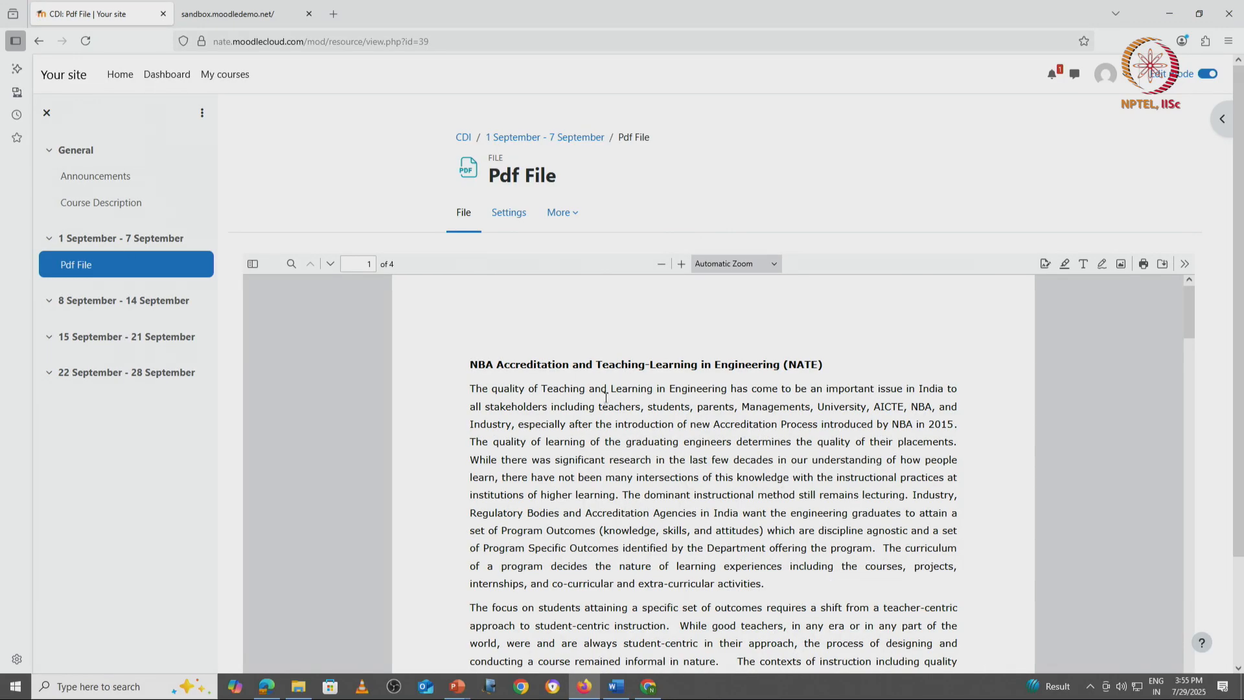
scroll(688, 430, down, 5)
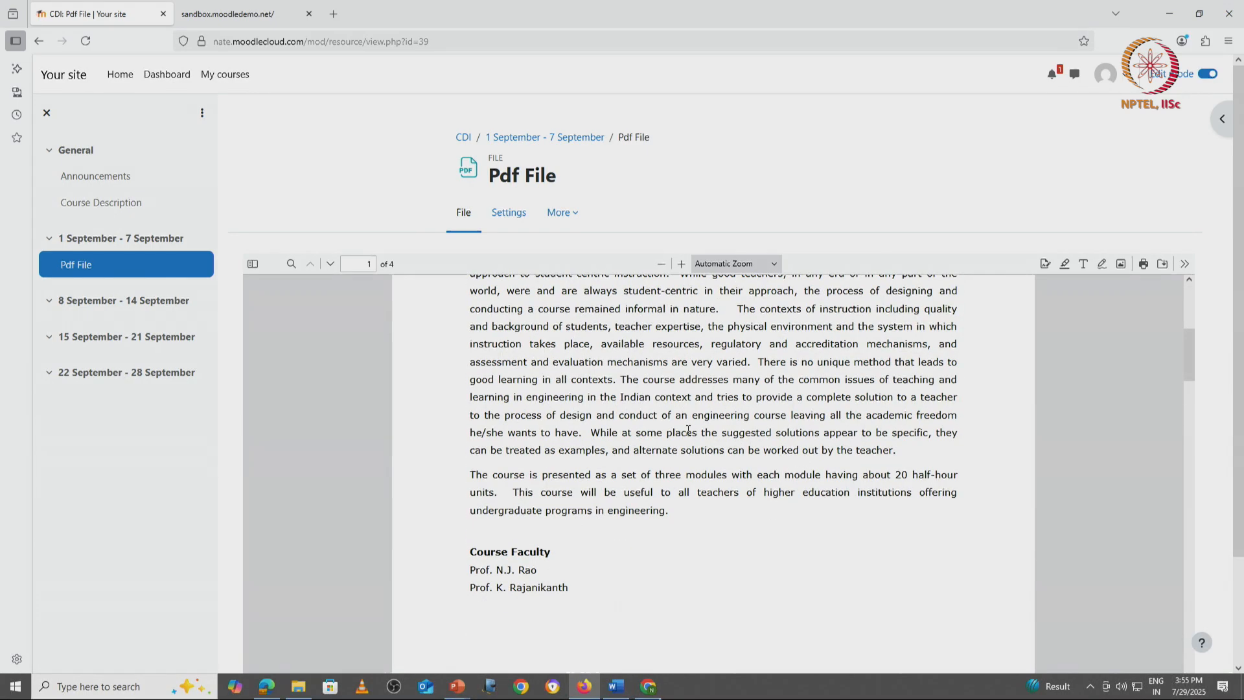
scroll(688, 429, up, 5)
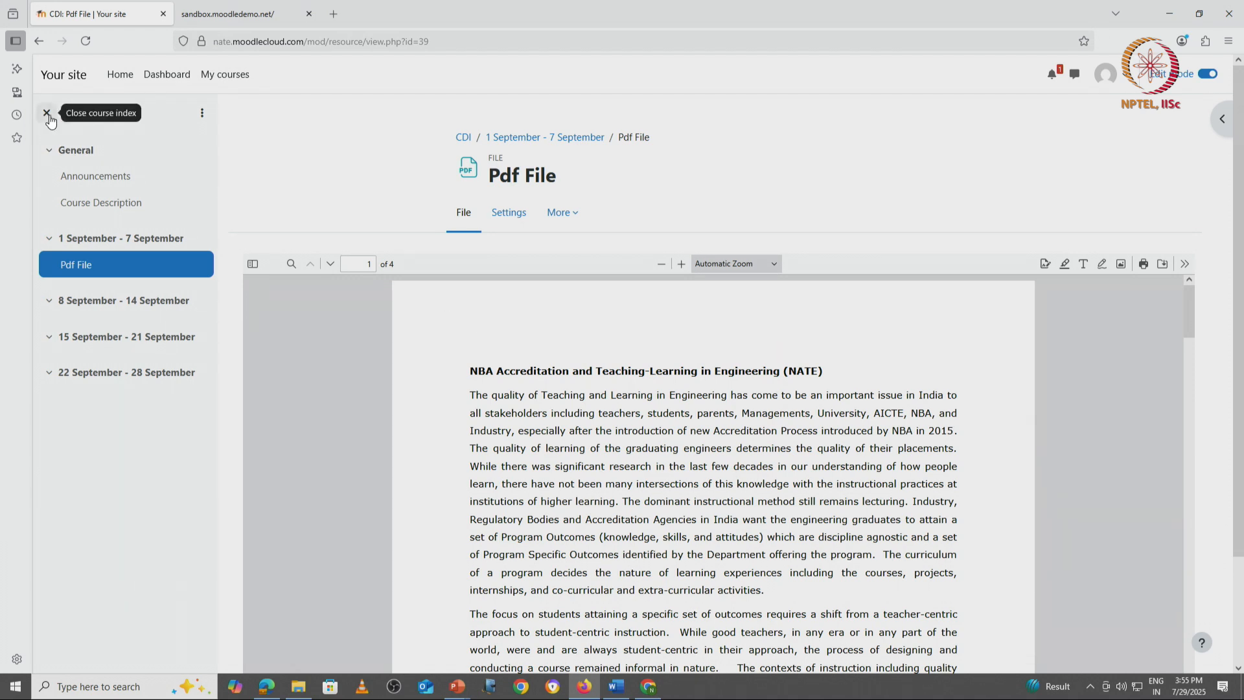
click(41, 41)
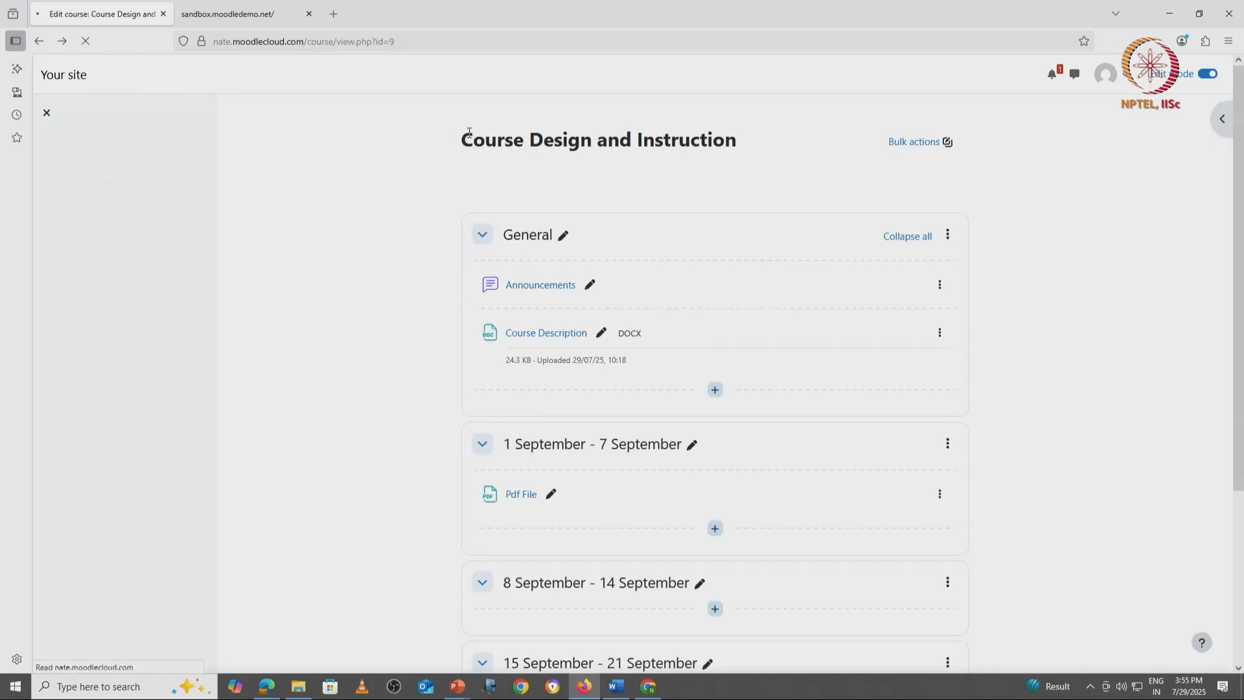
Step: In the student's Chrome session, reload the course, view the embedded Pdf File resource, and return to the course page
key(alt+Tab)
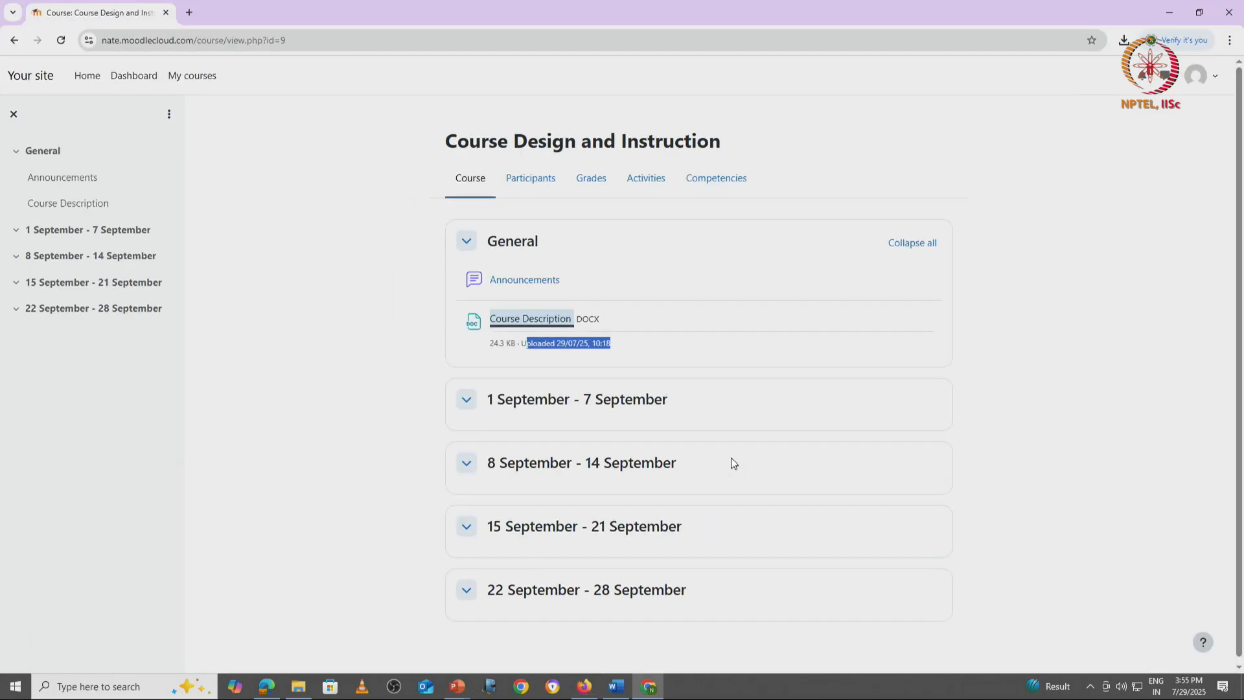
click(61, 41)
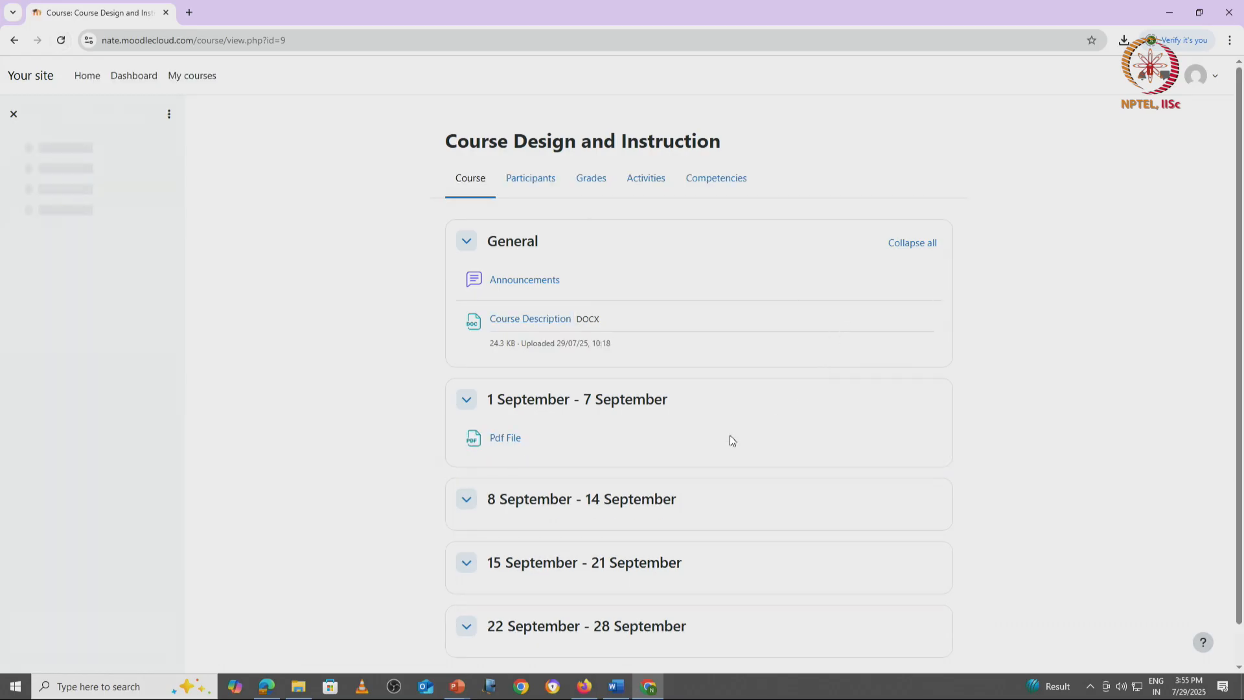
click(504, 439)
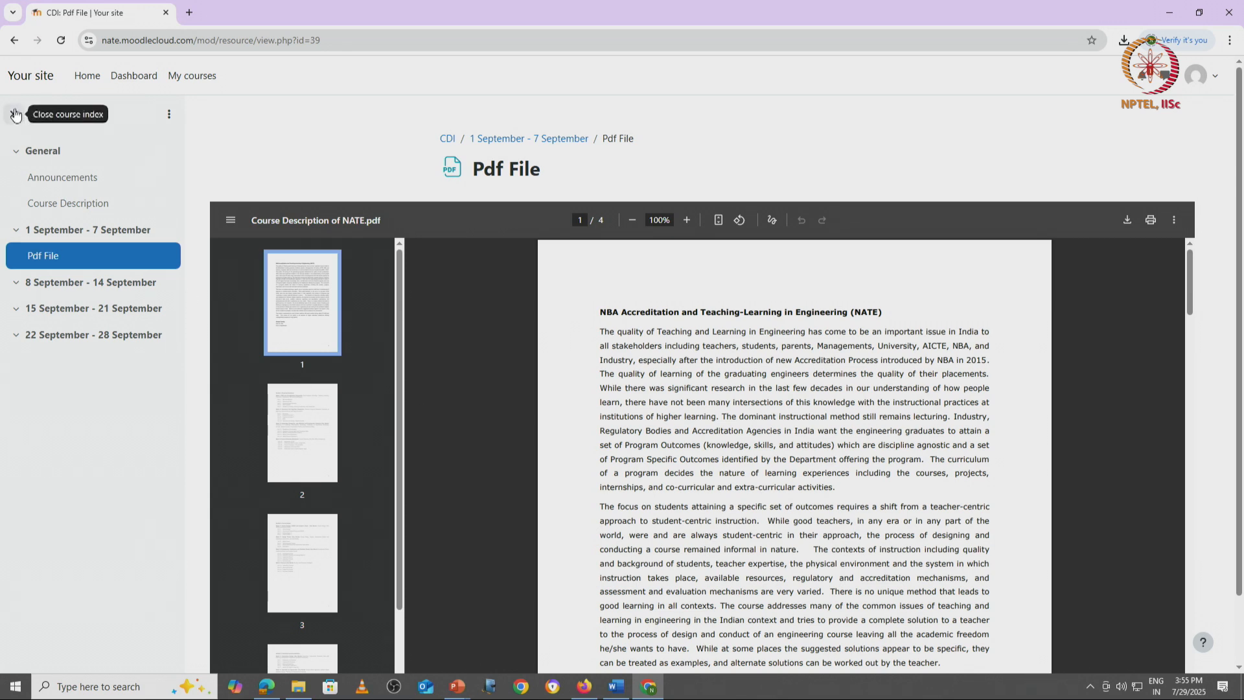
click(14, 114)
click(16, 116)
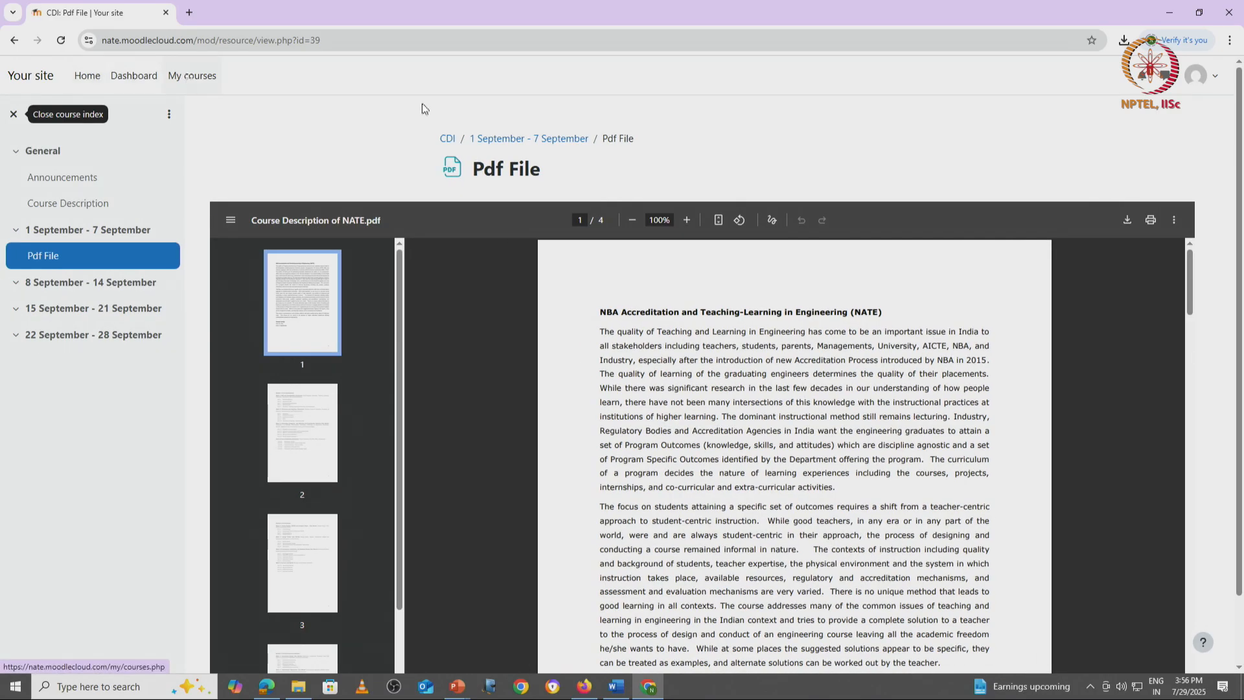
click(452, 141)
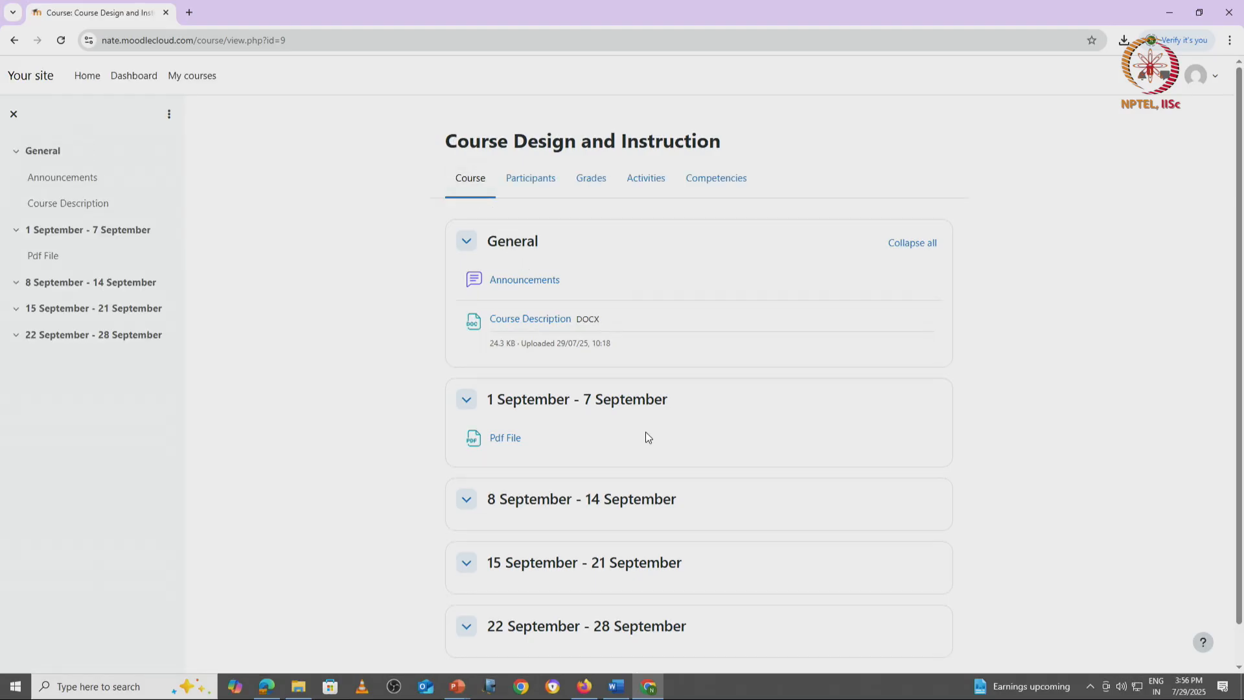
Step: Switch to the teacher's Firefox session and add a File resource named "Audio file" below Pdf File in the 1 September - 7 September section
key(alt+Tab)
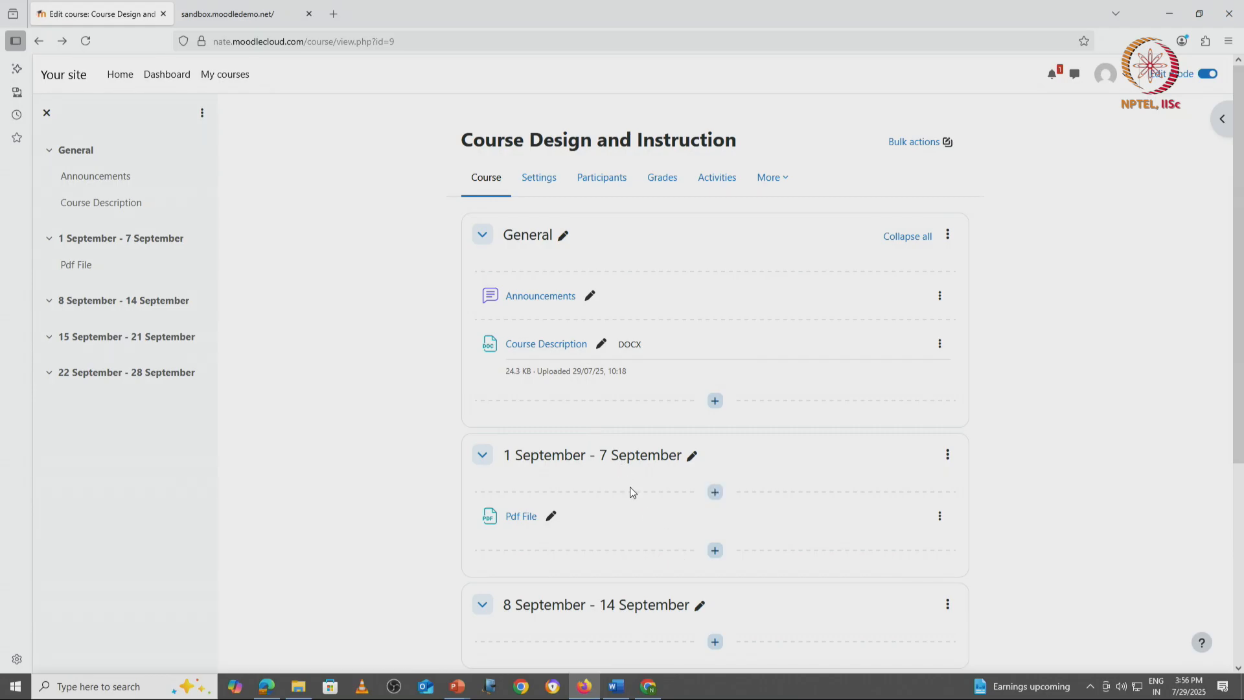
scroll(659, 409, down, 3)
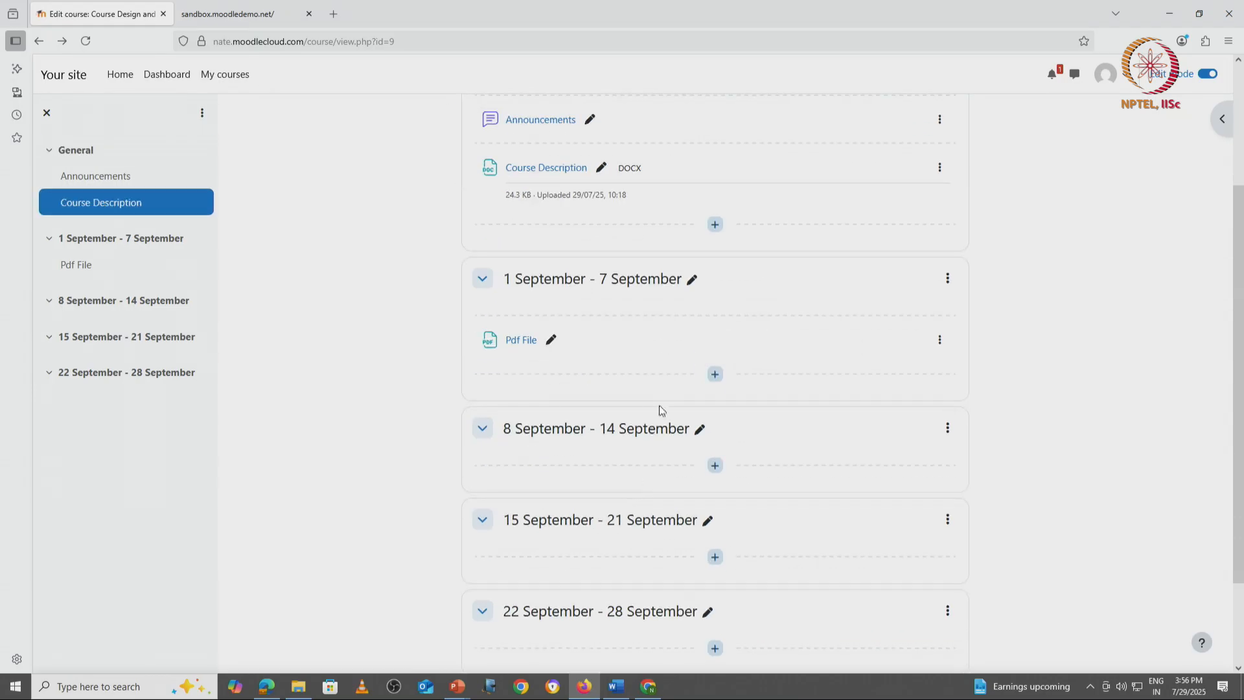
click(716, 374)
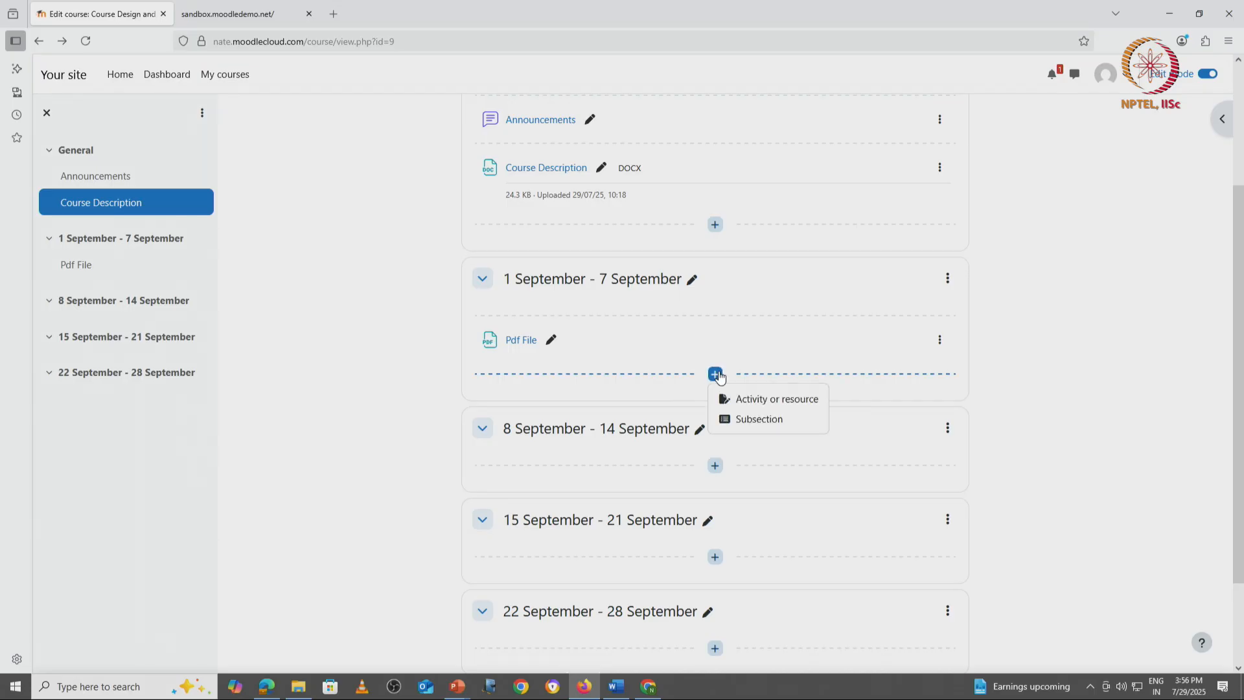
click(748, 400)
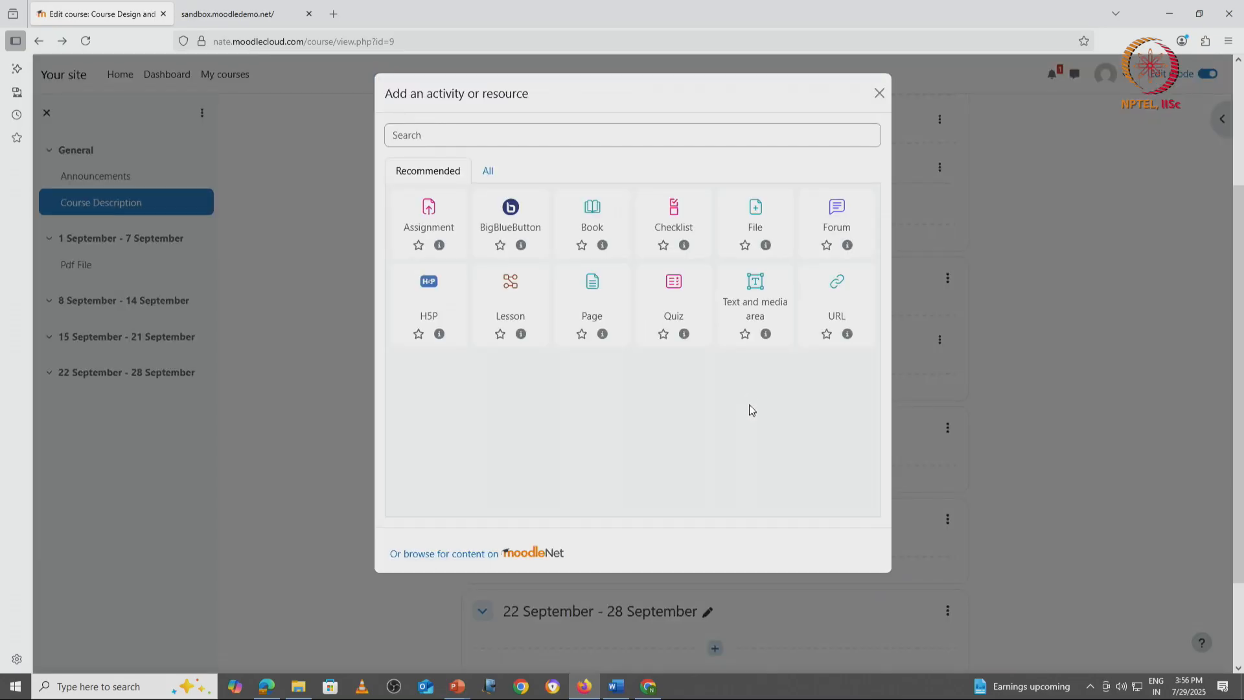
click(489, 176)
click(684, 288)
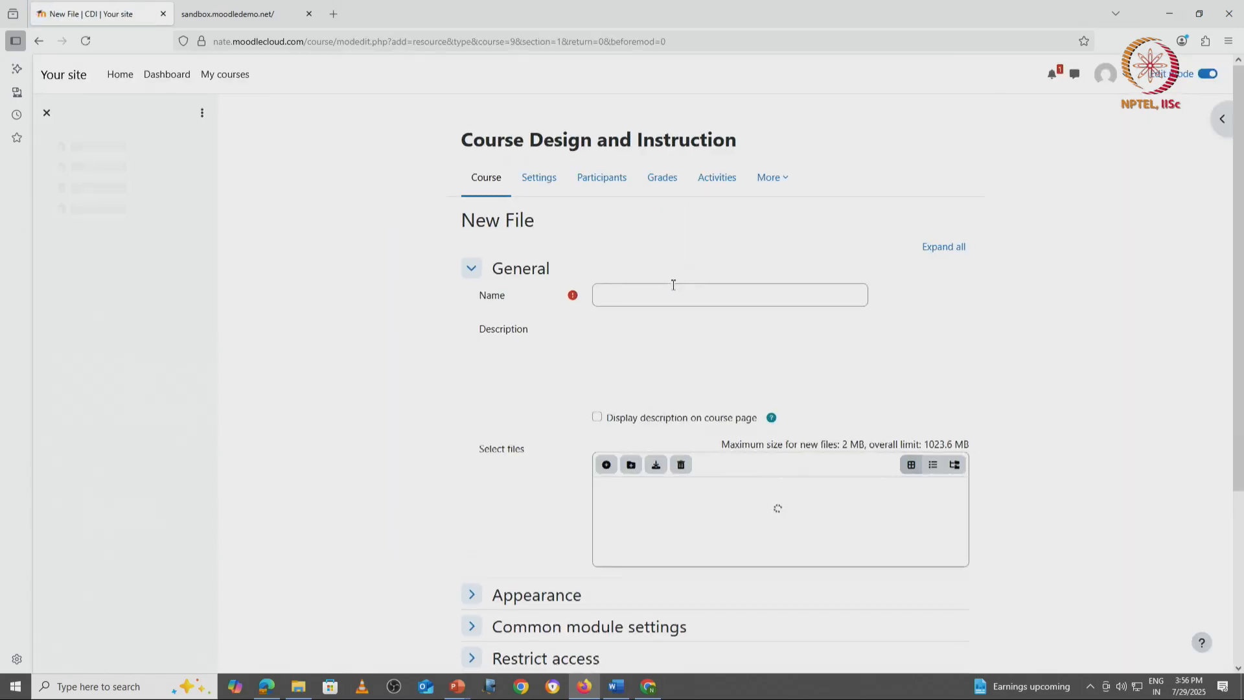
click(668, 292)
text(A)
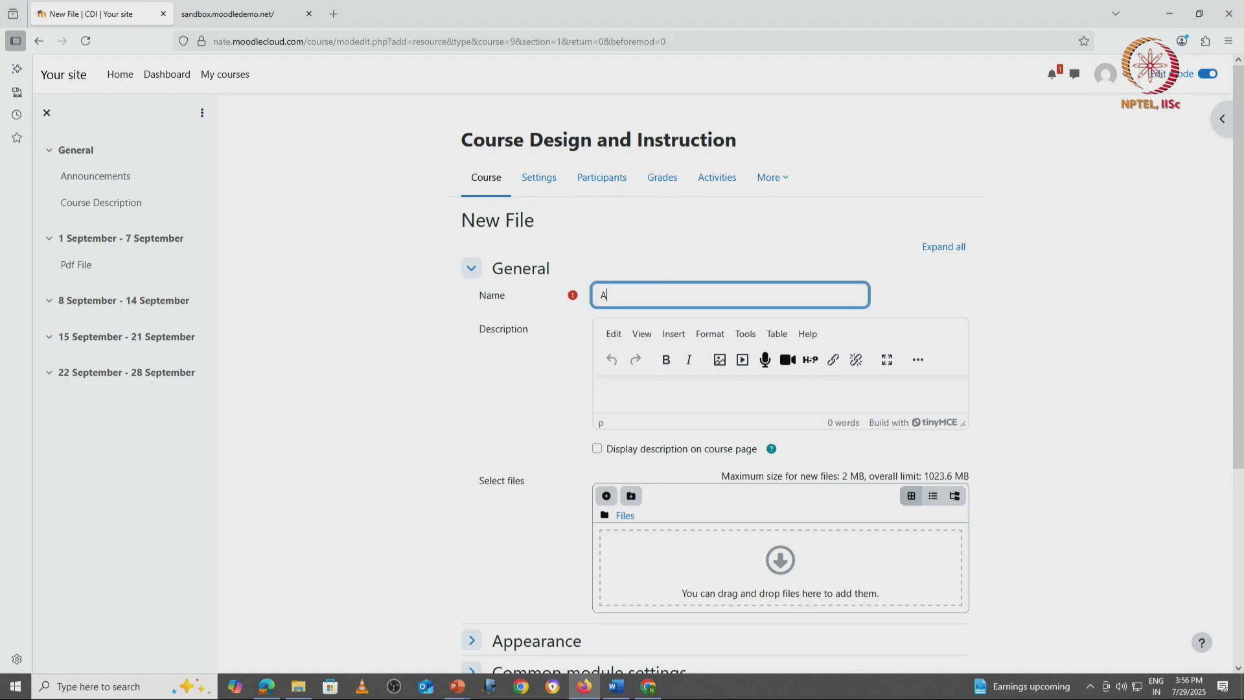
text(udio file)
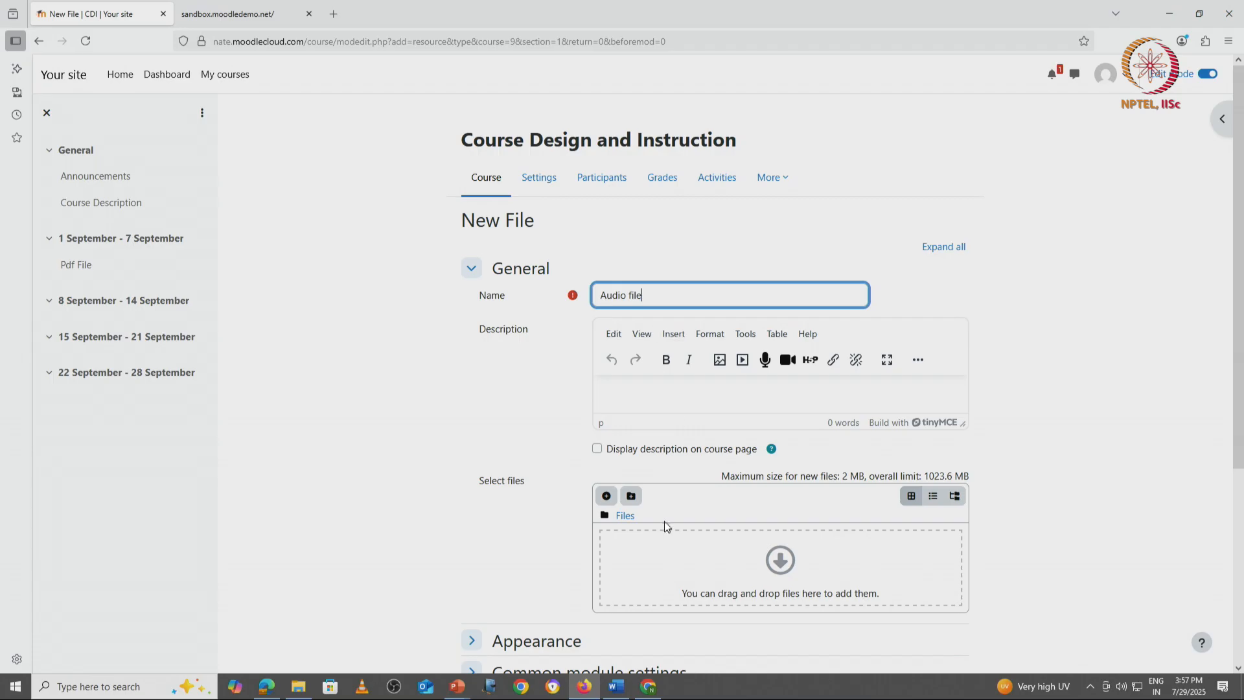
Step: Upload the audio file "sample-3s.mp3" from the computer to the resource's selected files
click(606, 495)
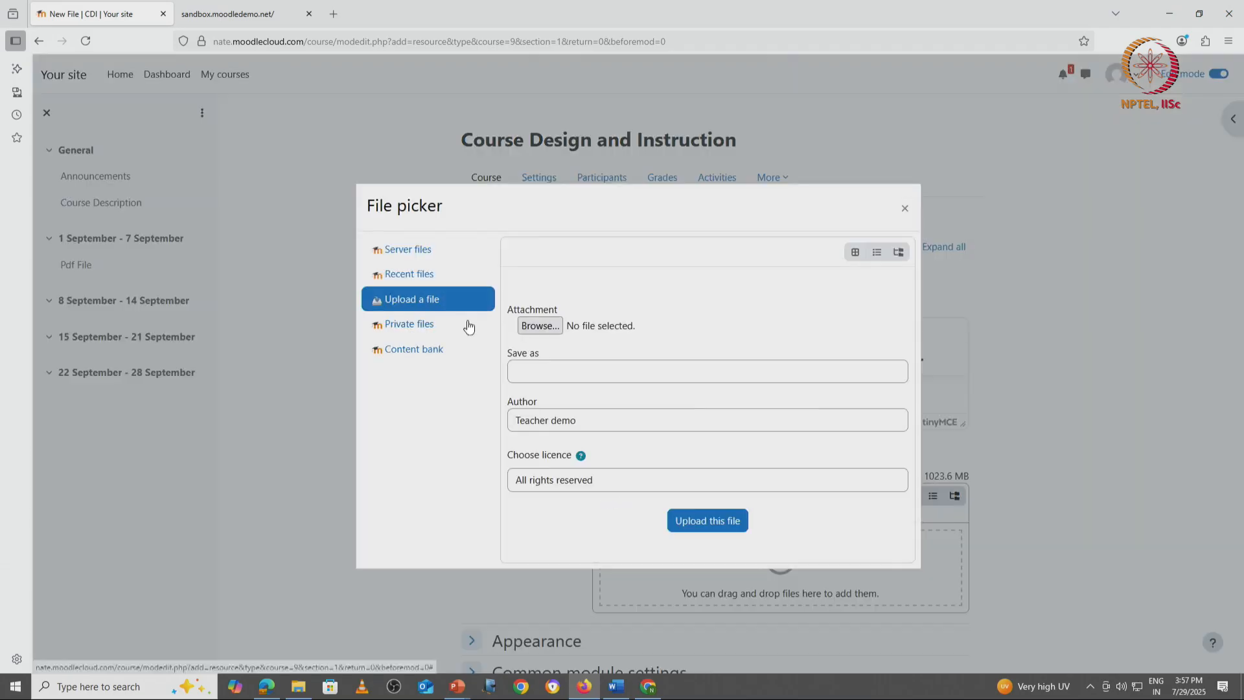
click(549, 328)
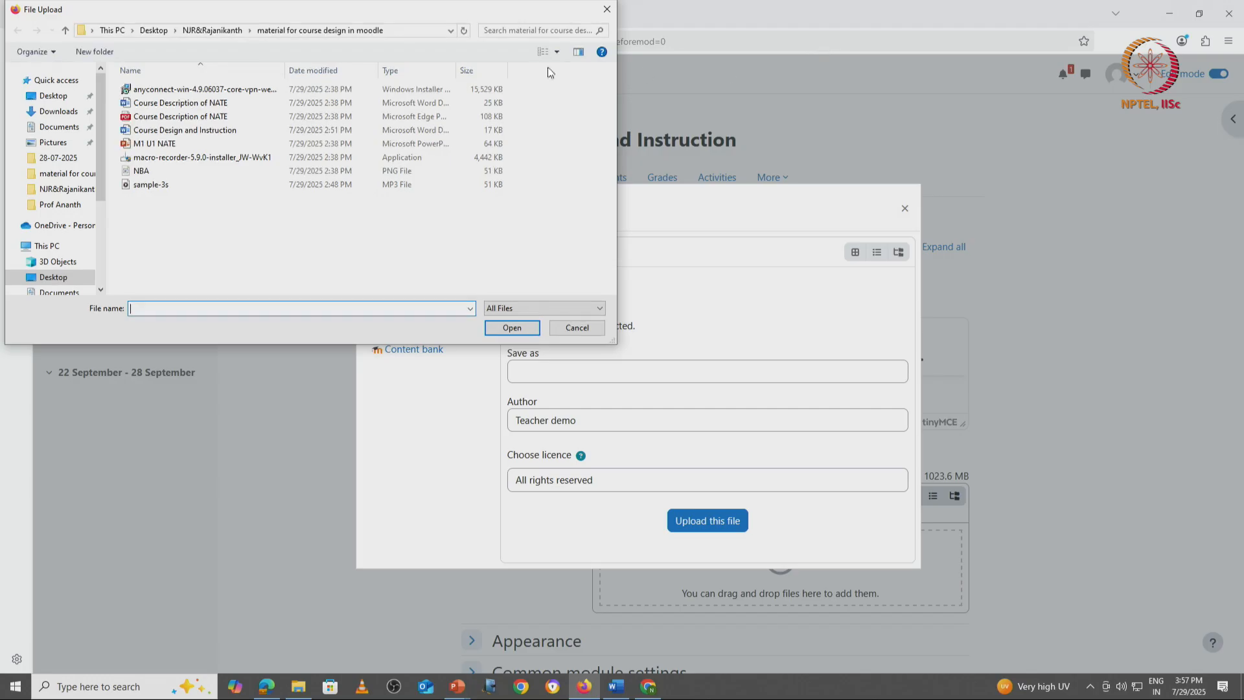
double_click(174, 185)
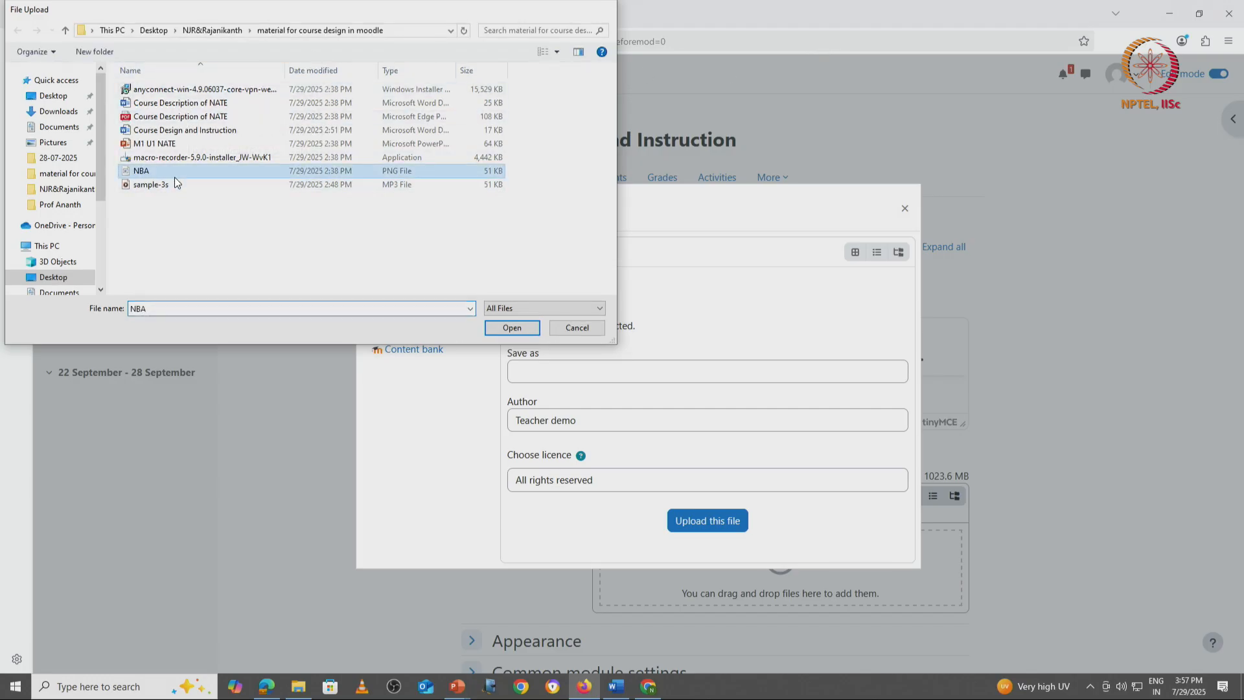
click(697, 521)
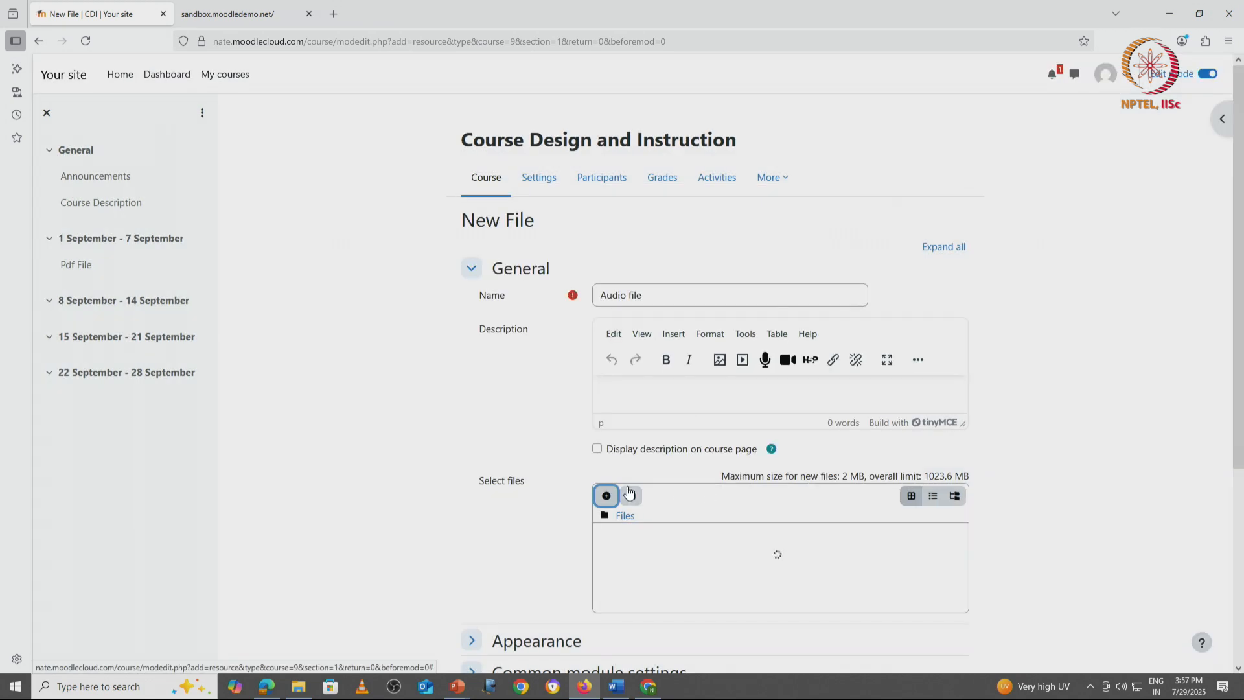
Step: Set the audio resource's display option to Embed, then save it and return to the course
scroll(546, 454, down, 2)
scroll(545, 454, down, 1)
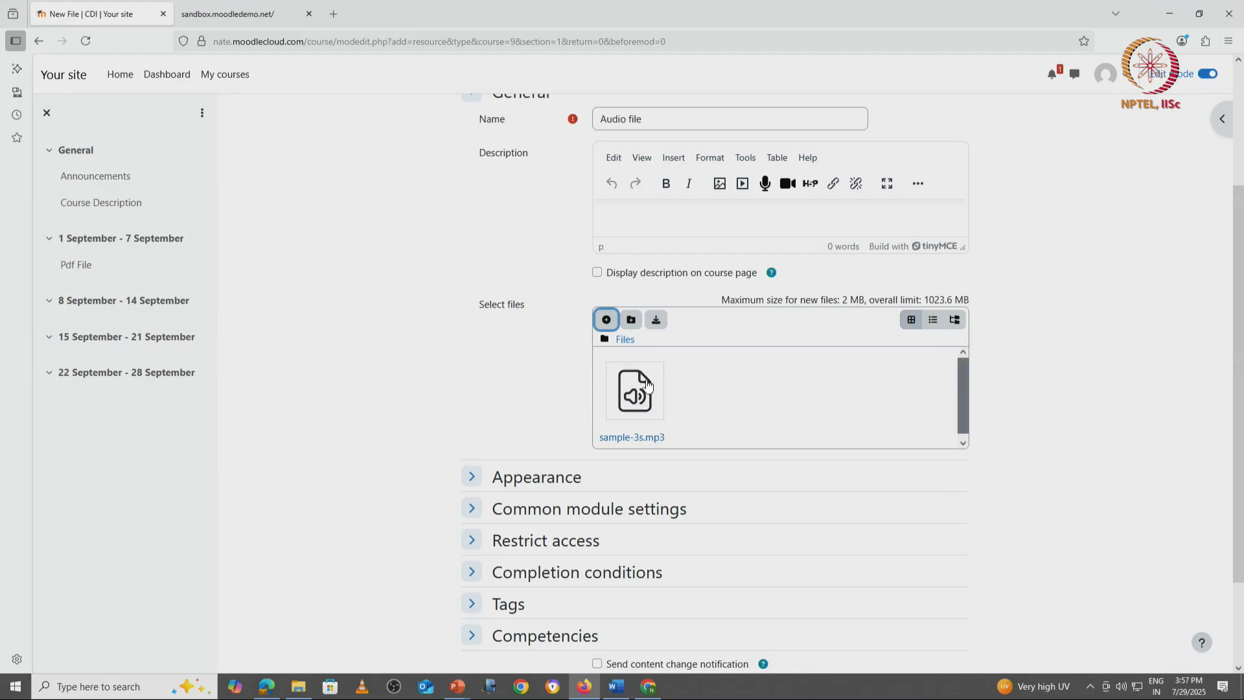
click(472, 477)
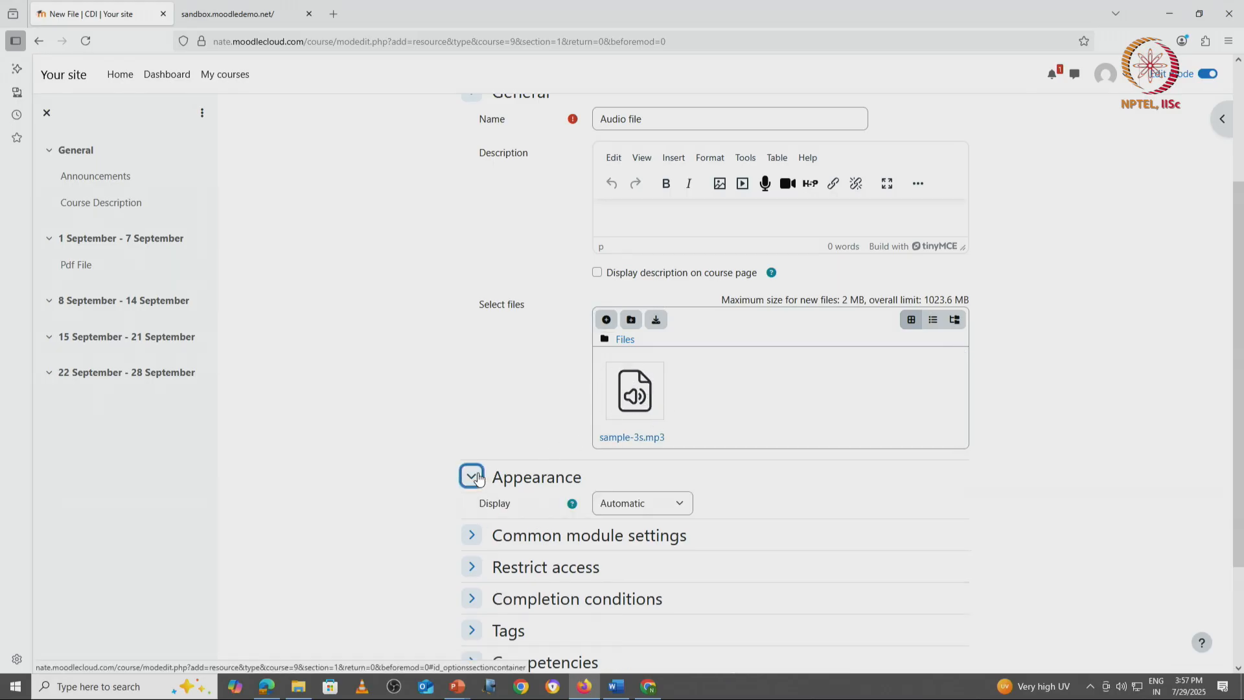
click(629, 507)
click(637, 554)
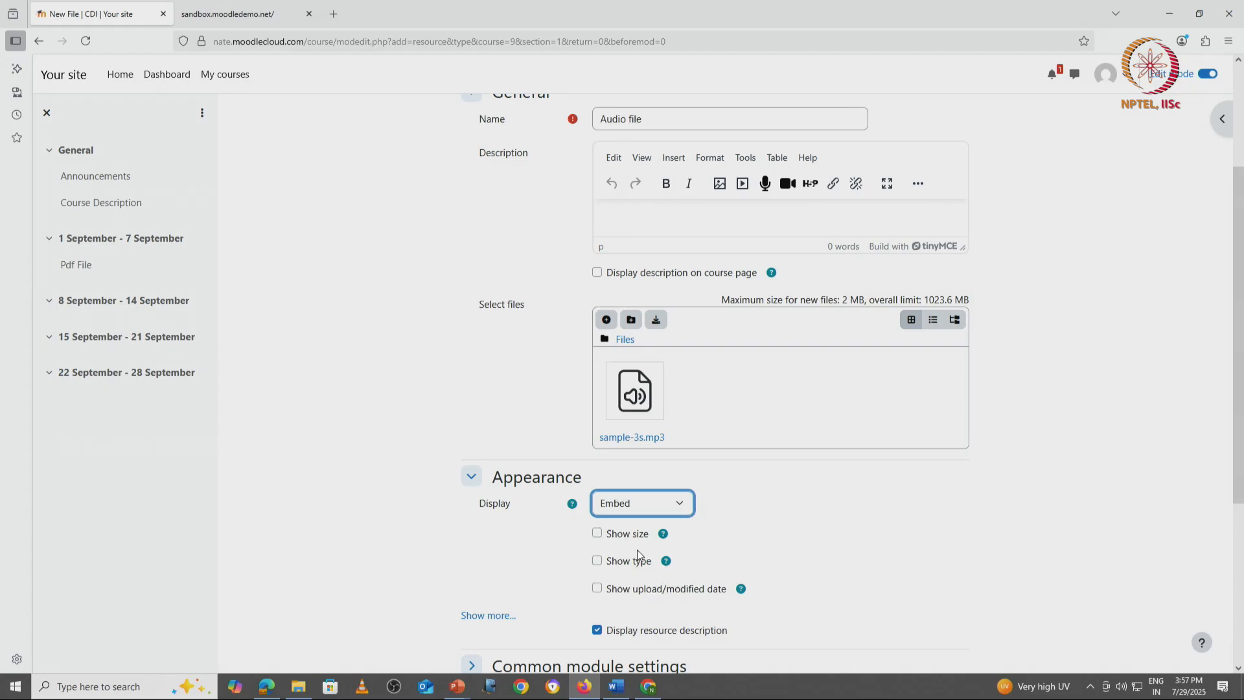
scroll(470, 542, down, 5)
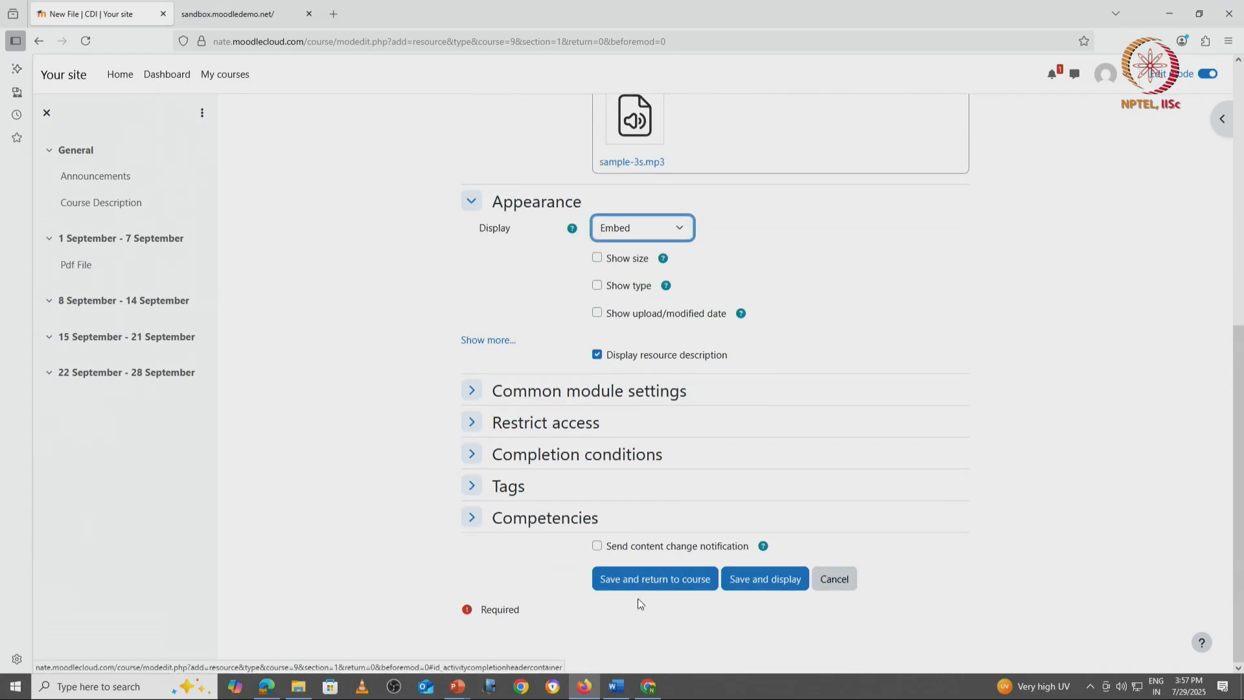
click(661, 584)
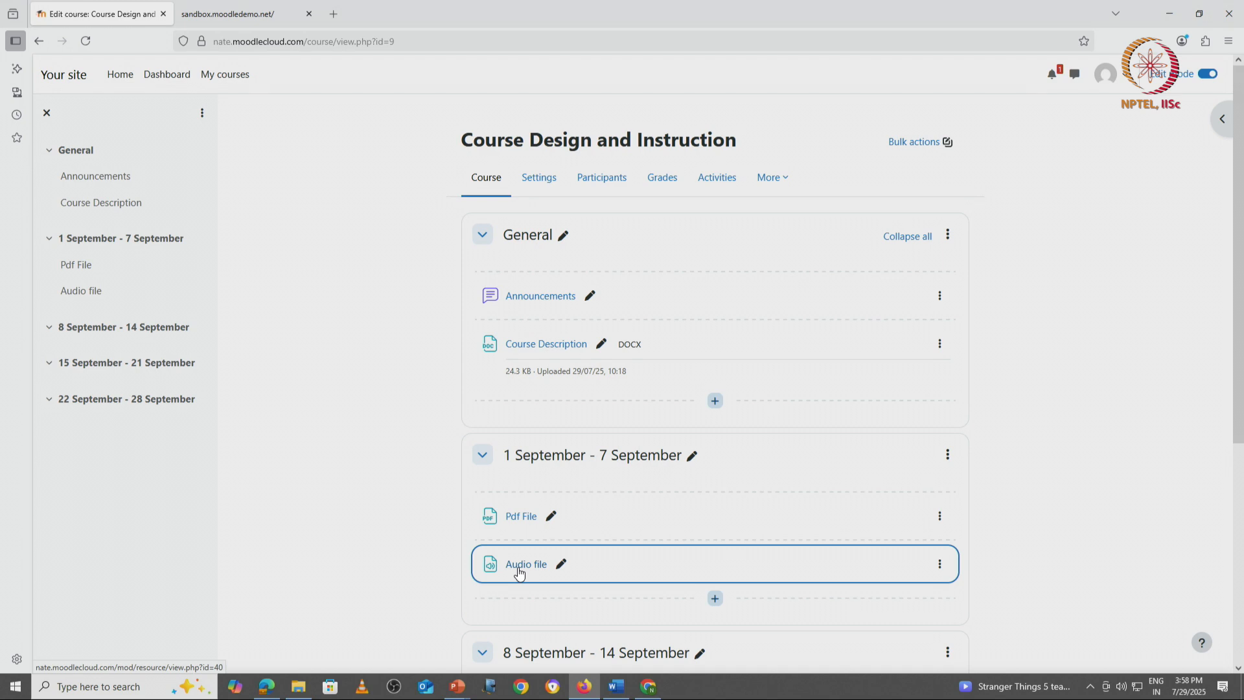
Step: Open the Audio file resource's settings and enter the description "Listen to this lecture, before coming to the next class"
click(561, 565)
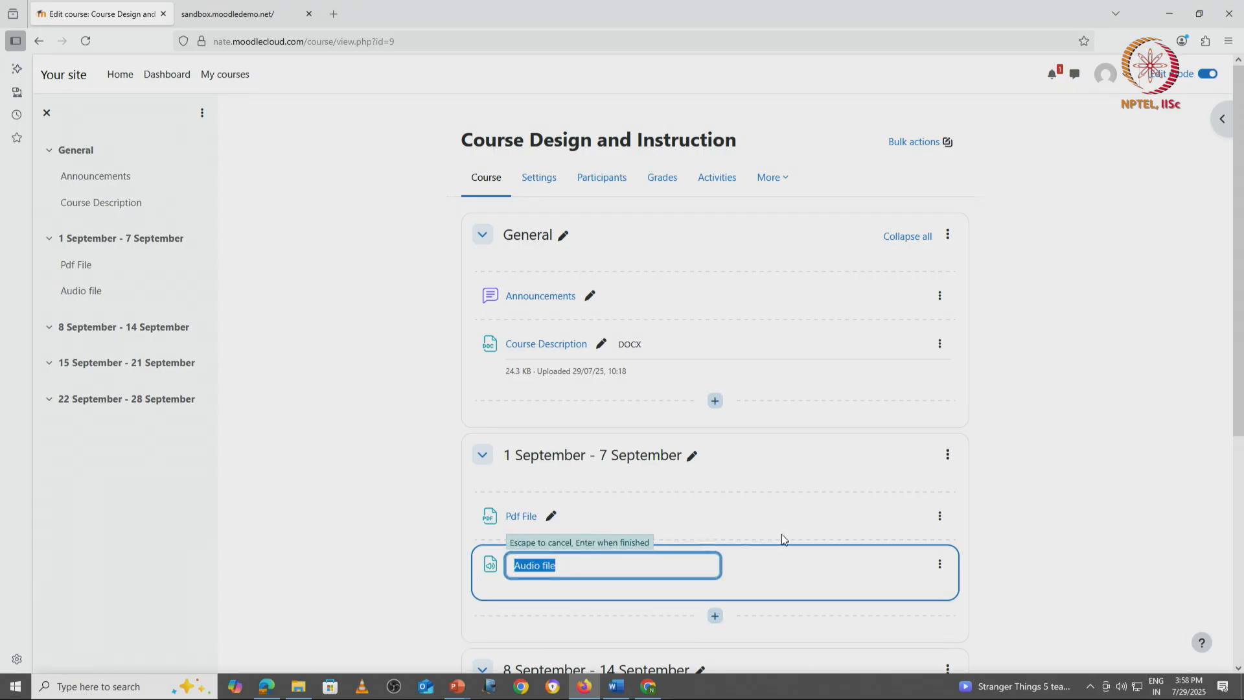
click(935, 567)
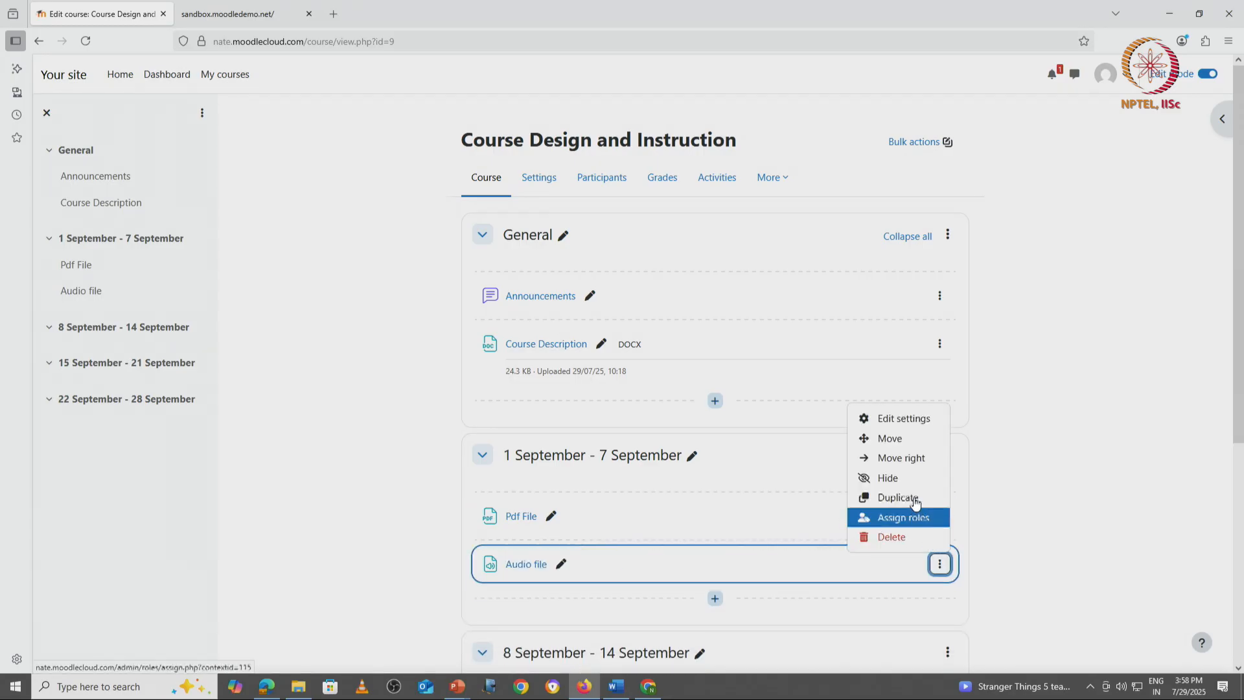
click(900, 421)
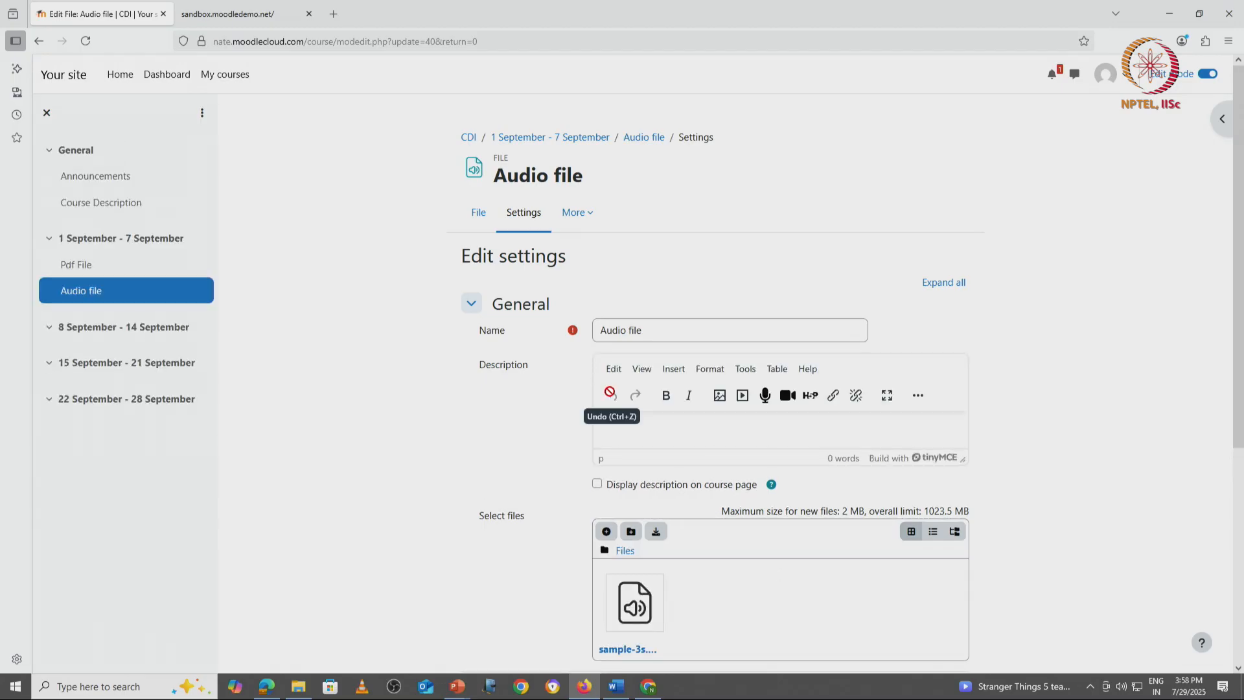
scroll(609, 392, down, 3)
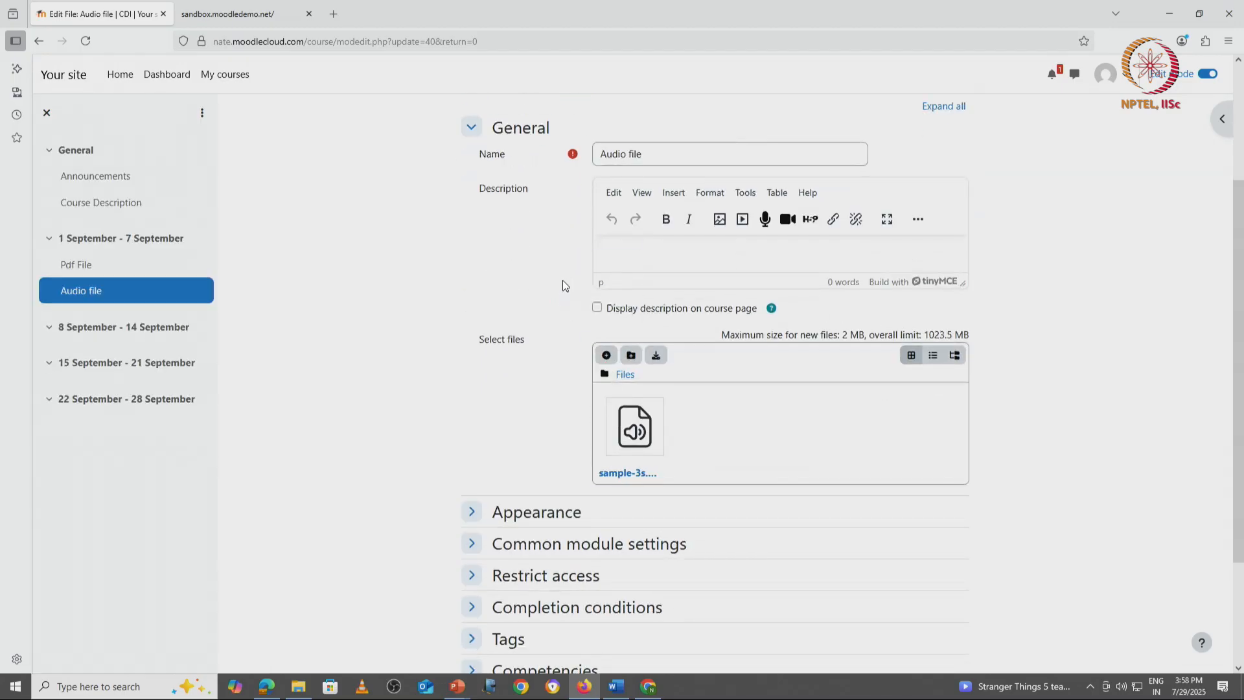
scroll(595, 396, up, 3)
click(641, 426)
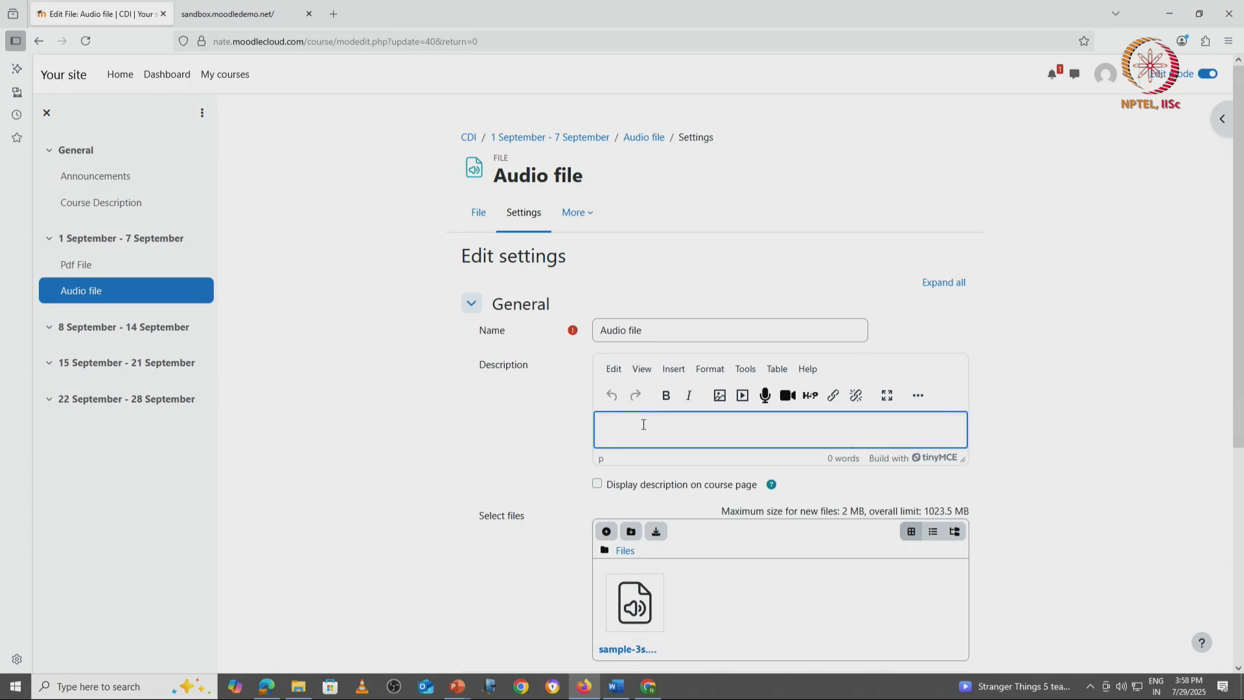
text(Listen to this lecture, before coming to the next class)
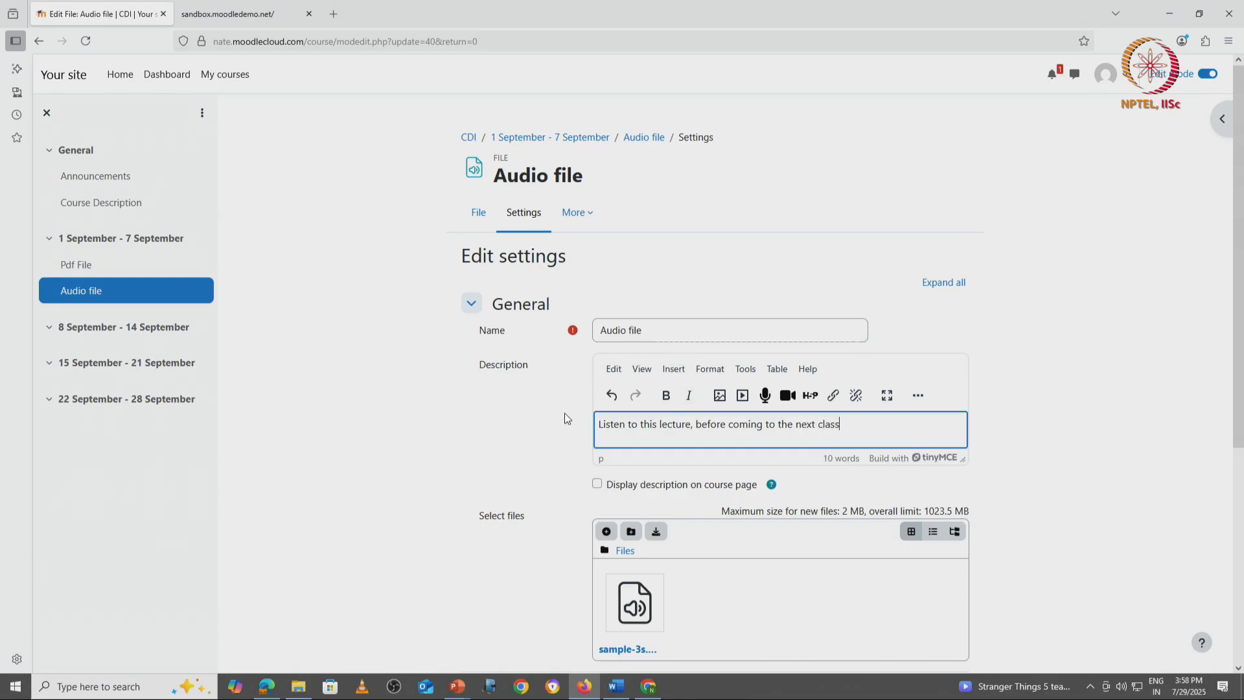
Step: Enable displaying the description on the course page, save and display the Audio file resource, and return to the course page
scroll(602, 468, down, 5)
scroll(601, 468, up, 3)
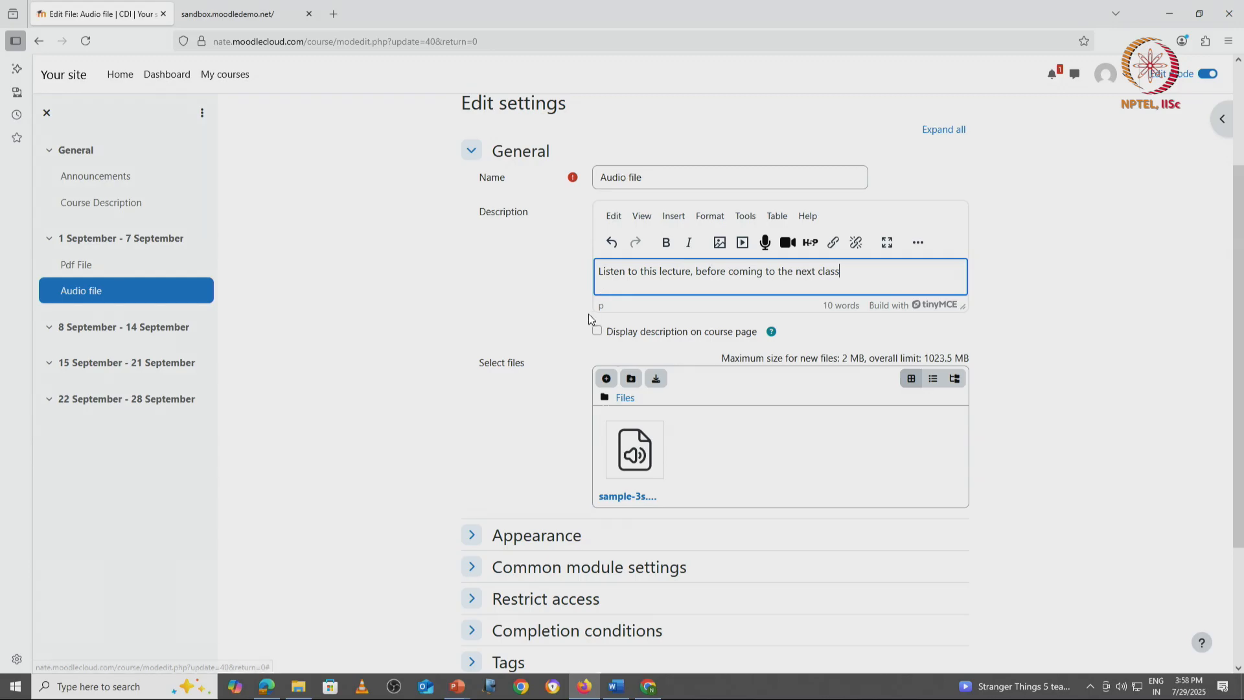
click(596, 331)
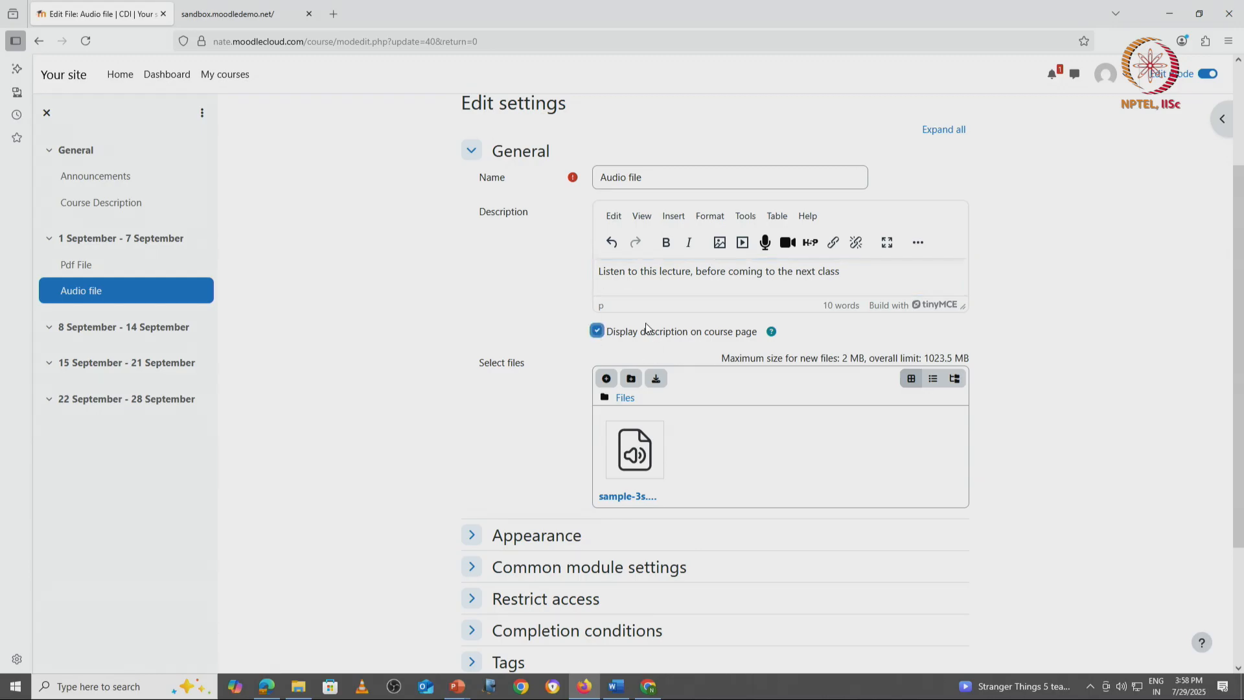
scroll(654, 524, down, 3)
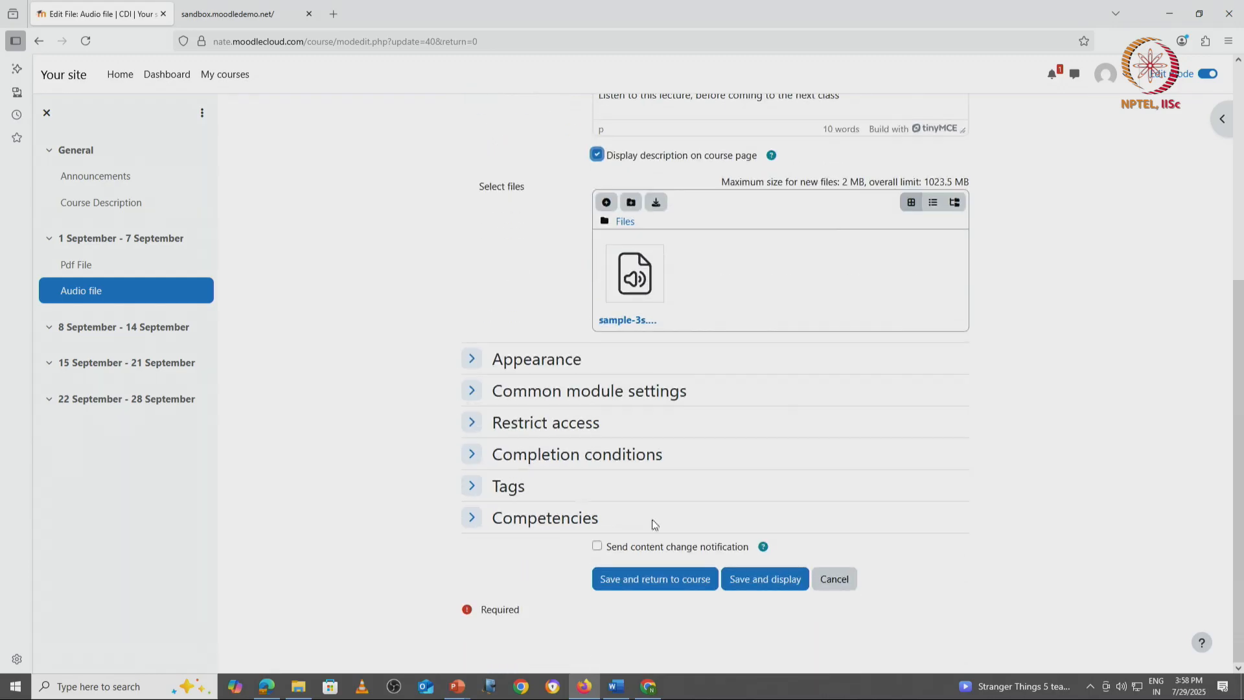
click(787, 579)
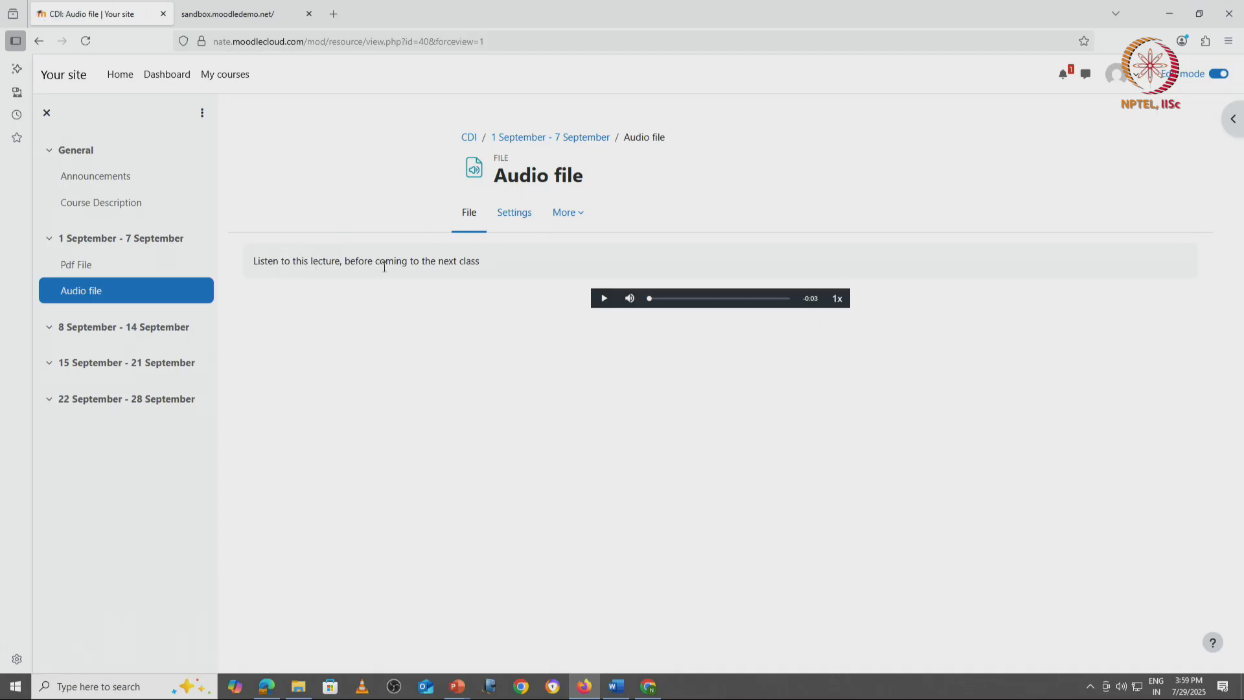
click(469, 138)
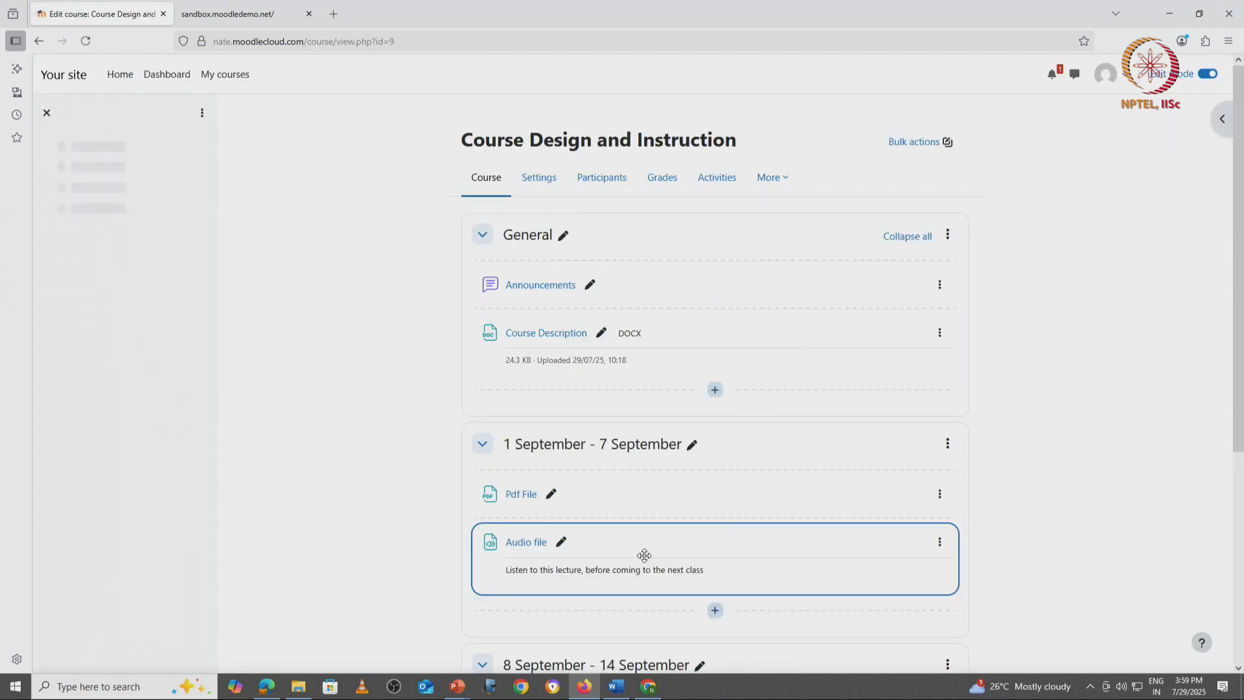
scroll(641, 557, down, 3)
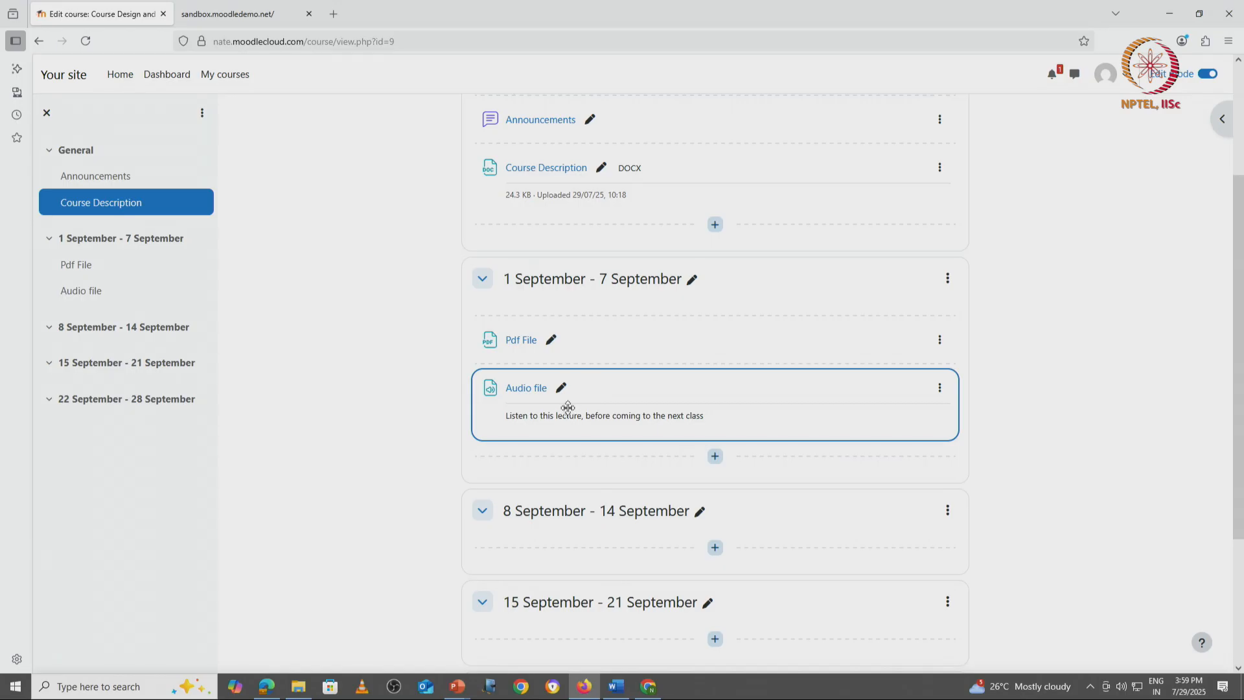
Step: In the student's Chrome session, reload the course, open the Audio file resource, play the recording, and return to the course page
key(alt+Tab)
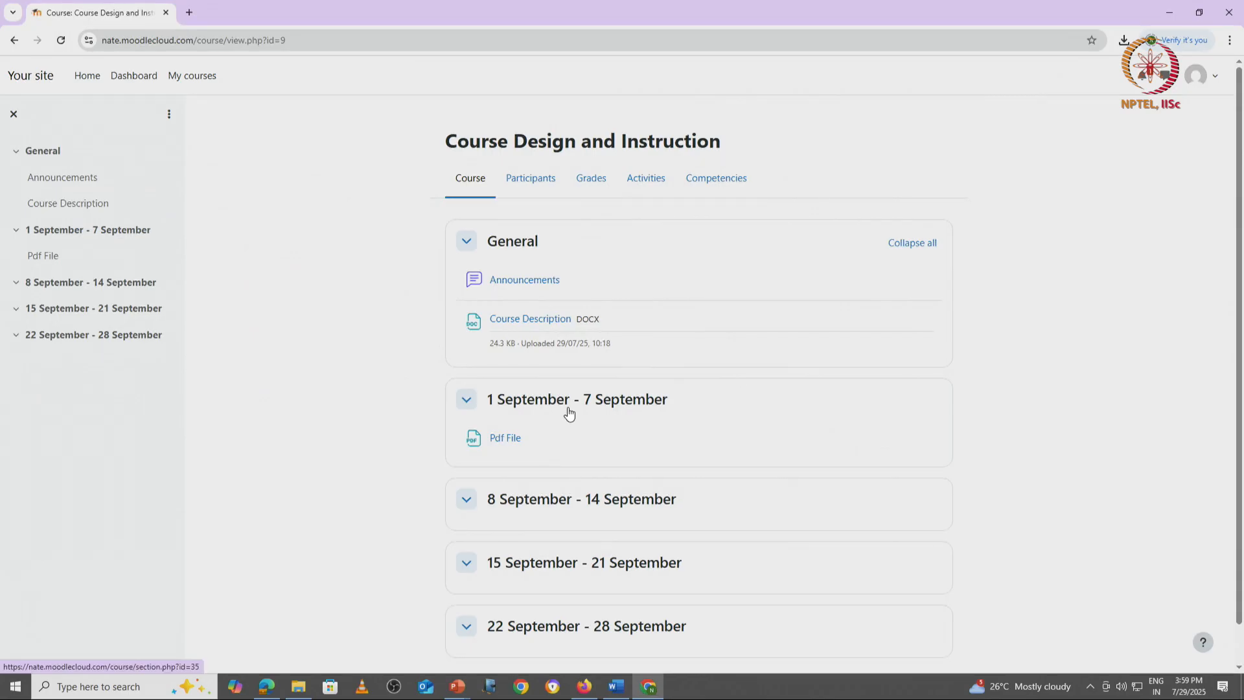
click(60, 39)
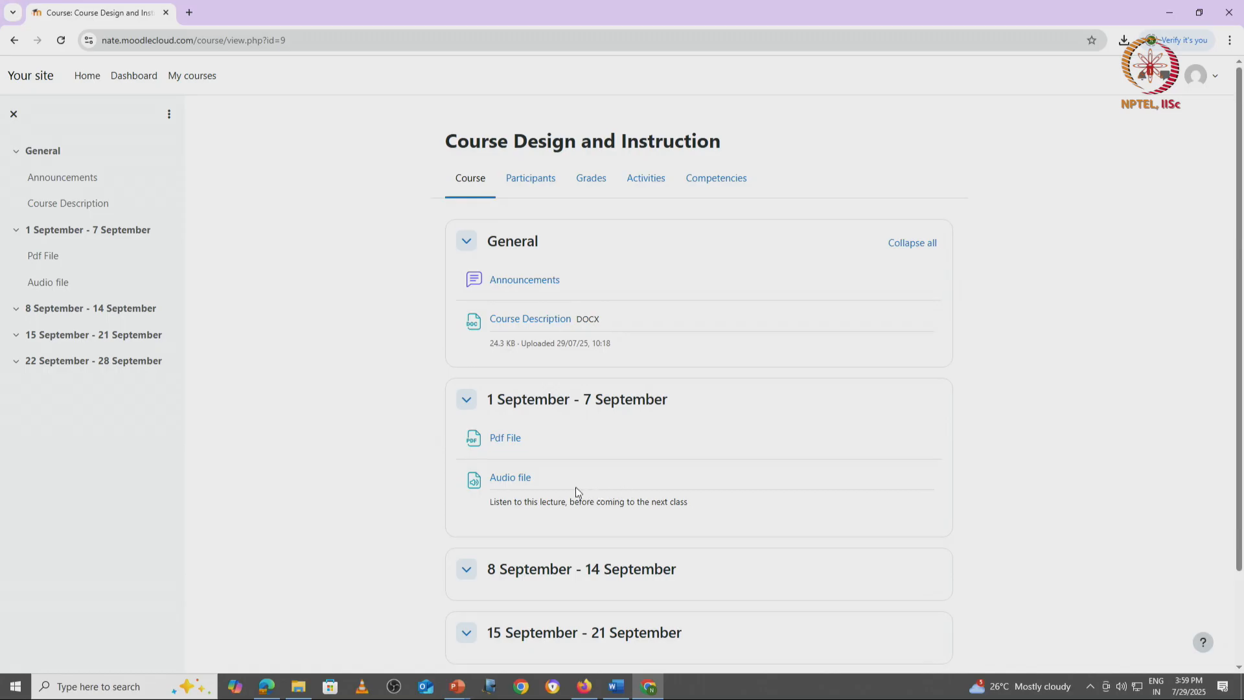
click(512, 477)
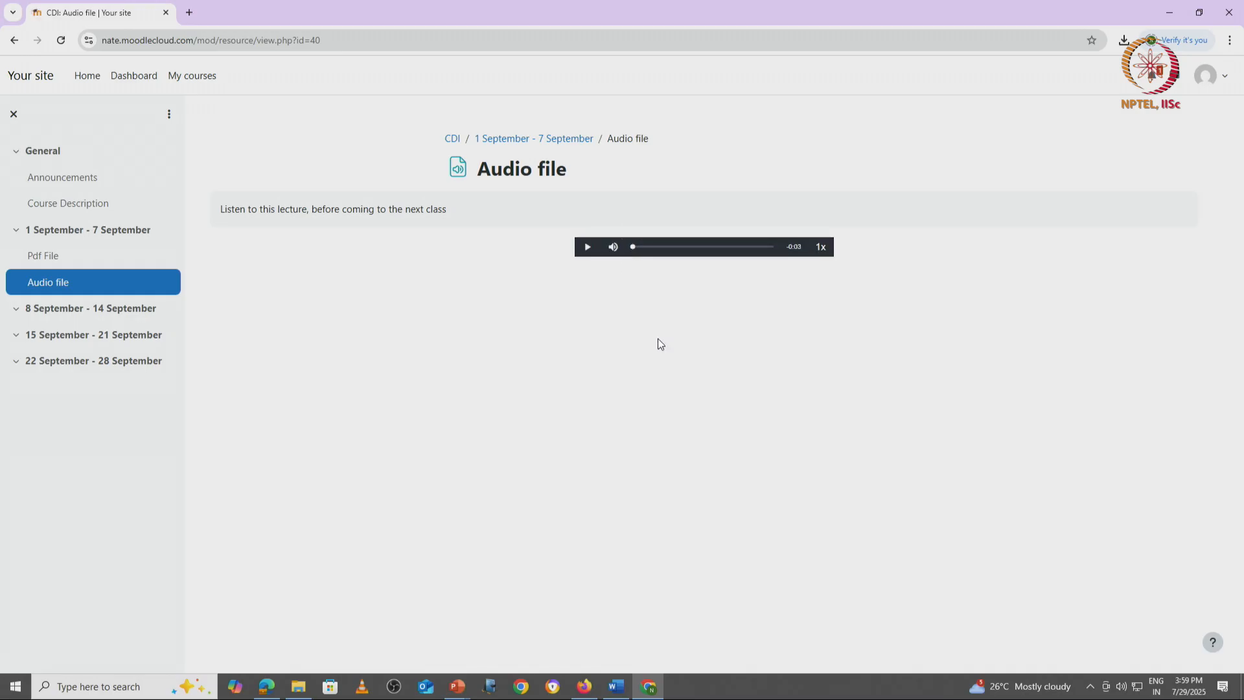
click(588, 249)
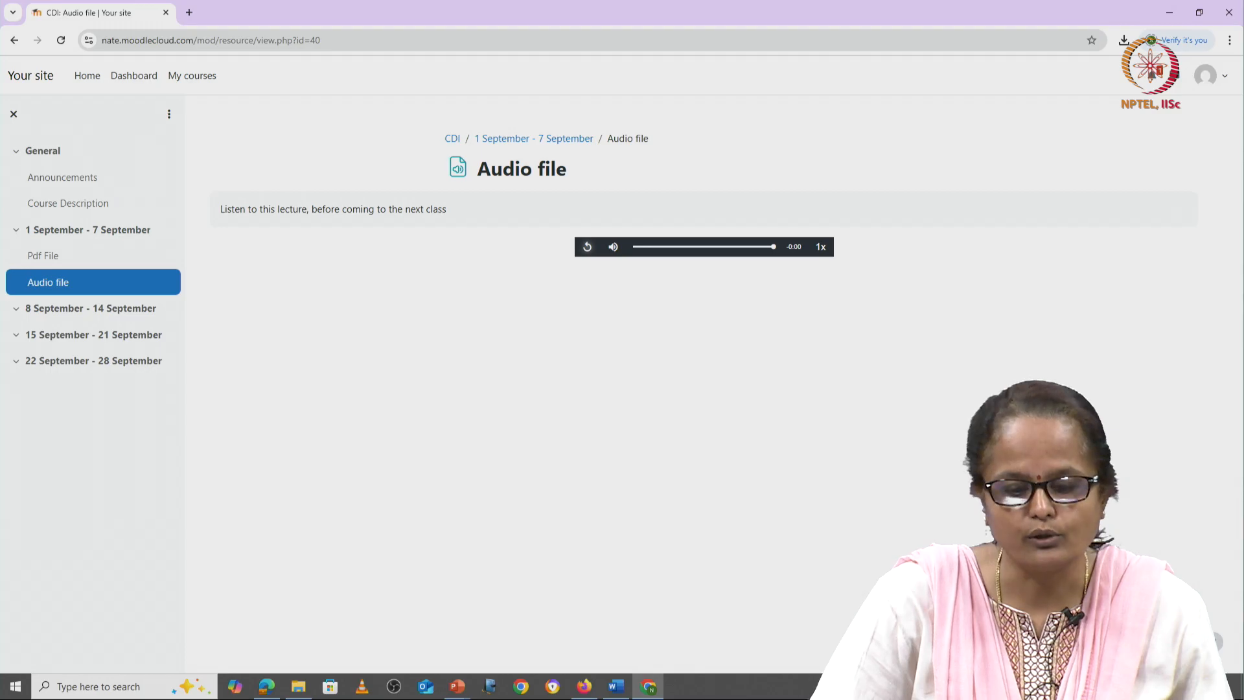
click(452, 148)
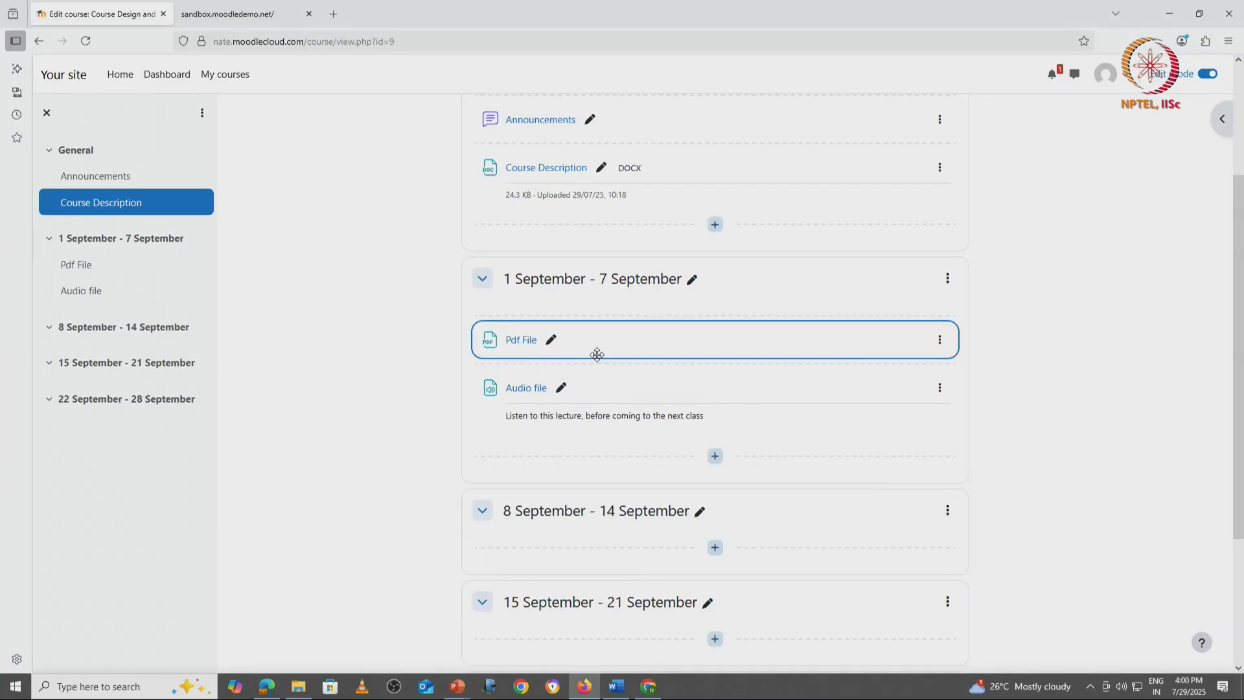
Step: Add a new File resource to the 1 September - 7 September section and name it "Image file"
click(715, 456)
click(751, 482)
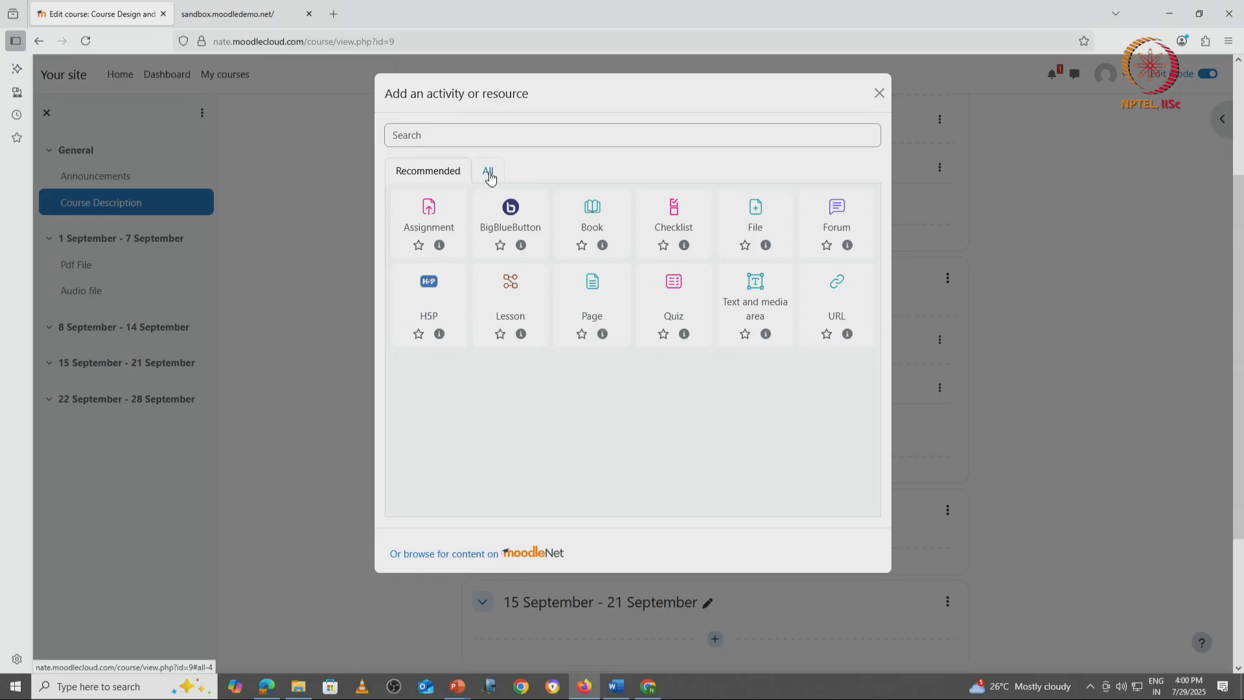
click(756, 206)
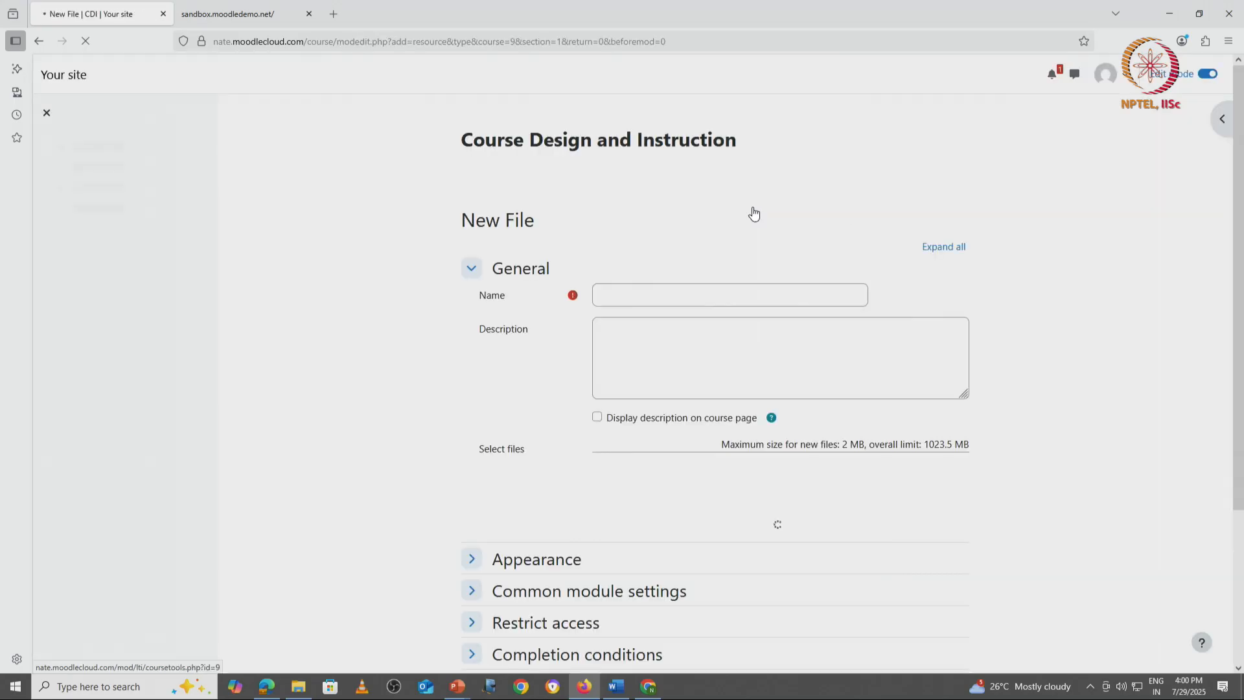
click(650, 295)
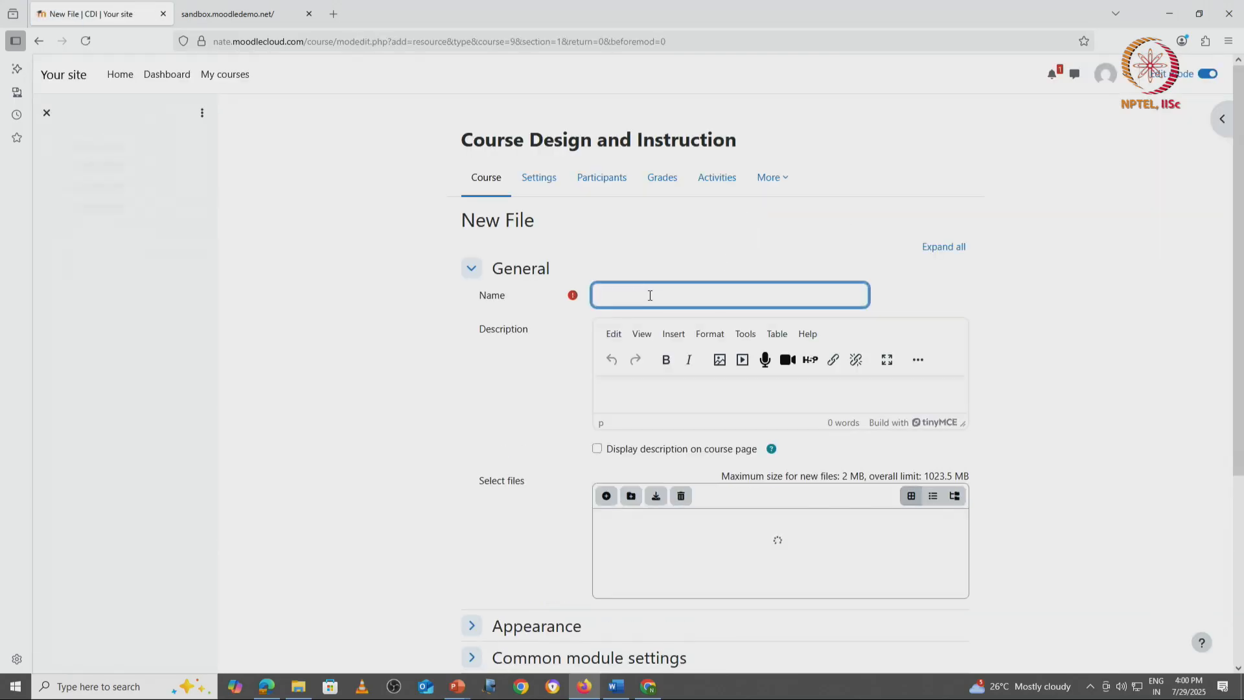
text(Image file)
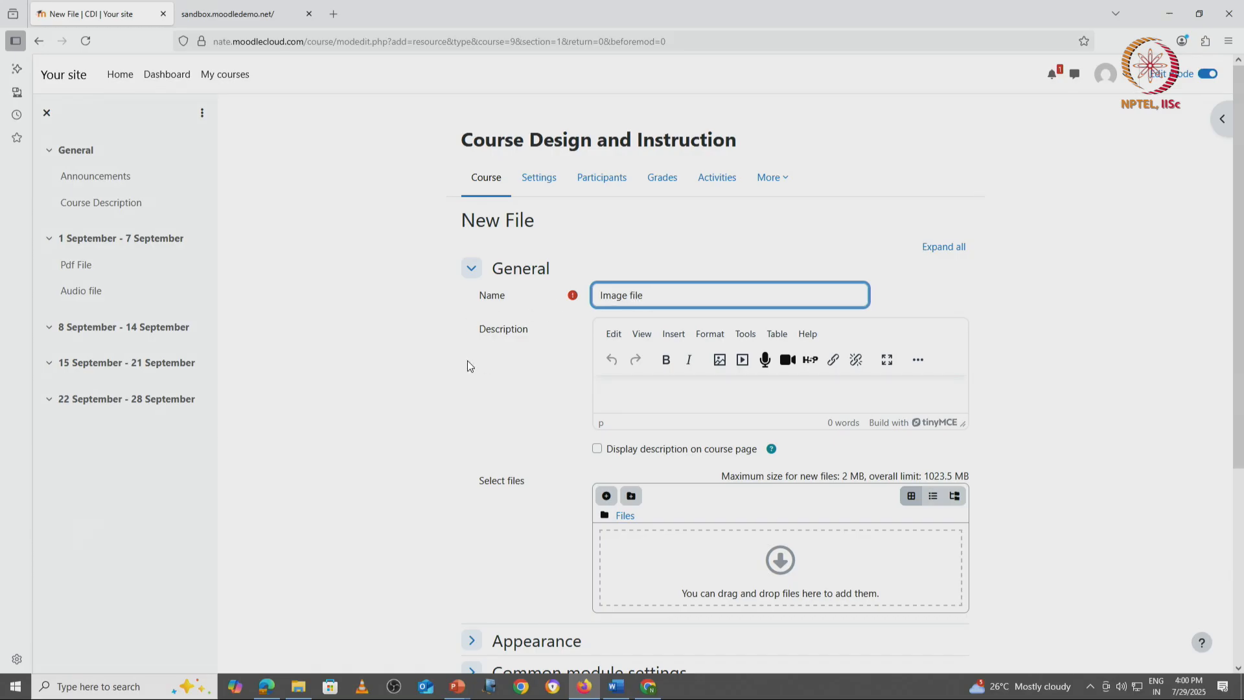
Step: Upload NBA.png from the computer as the Image file resource's content
scroll(444, 361, down, 3)
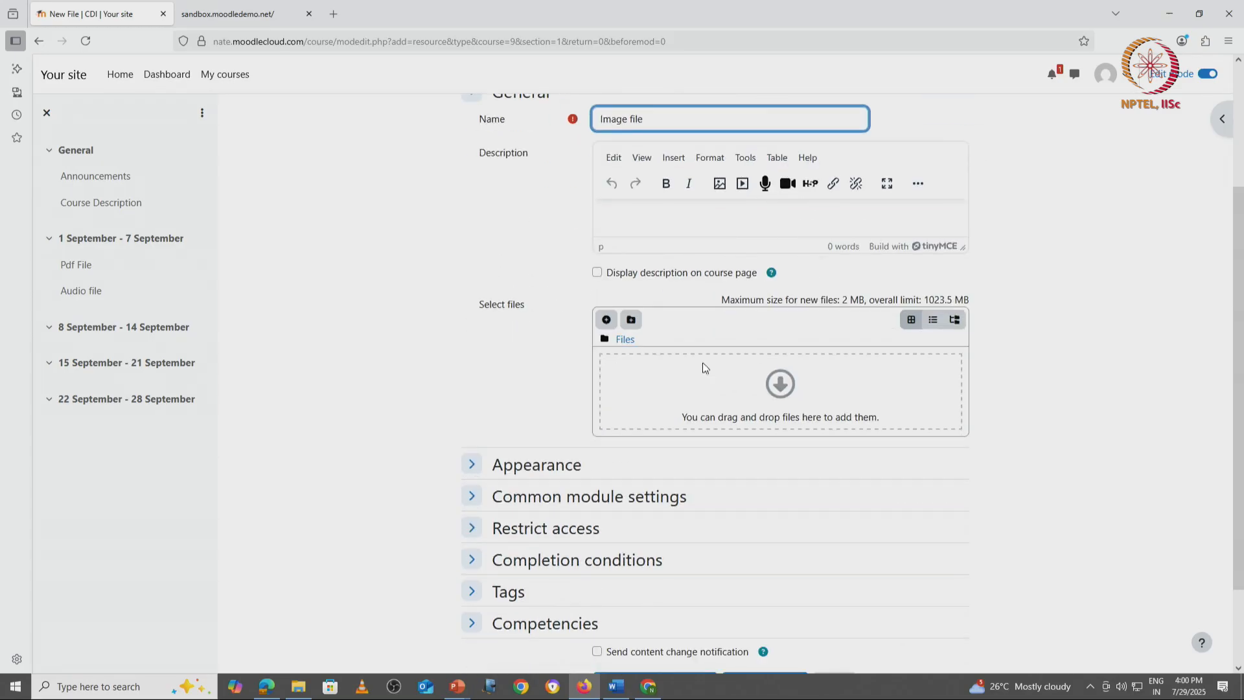
click(607, 320)
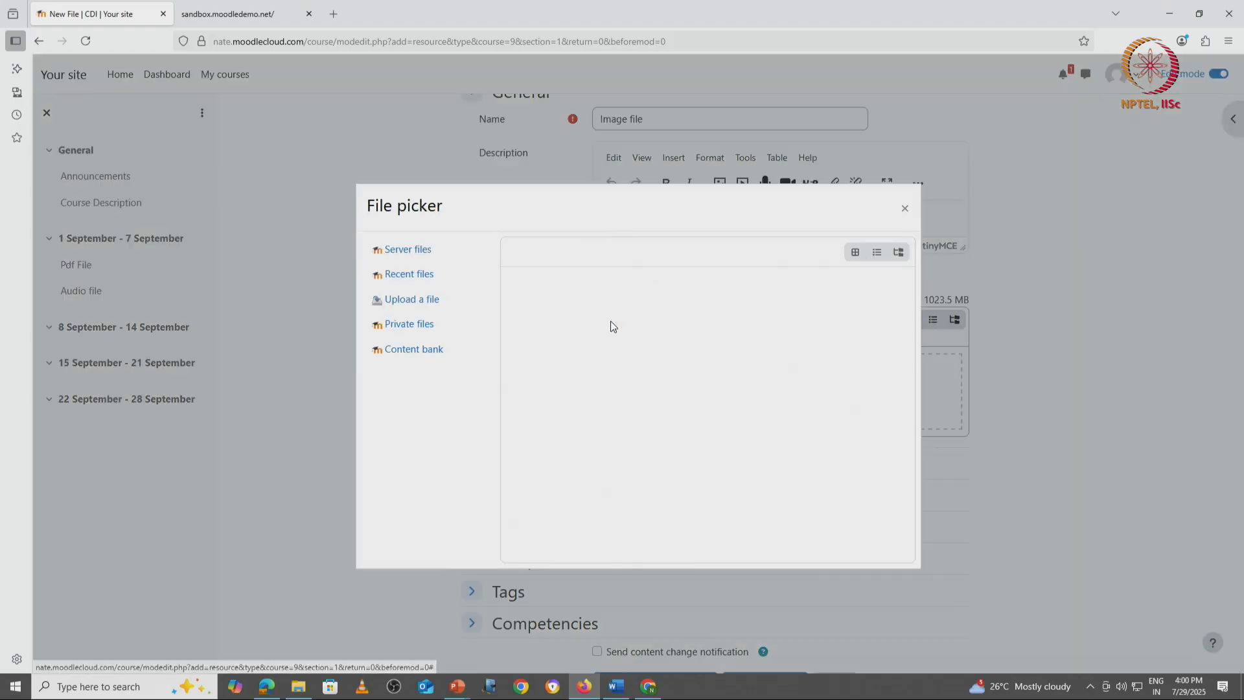
click(411, 299)
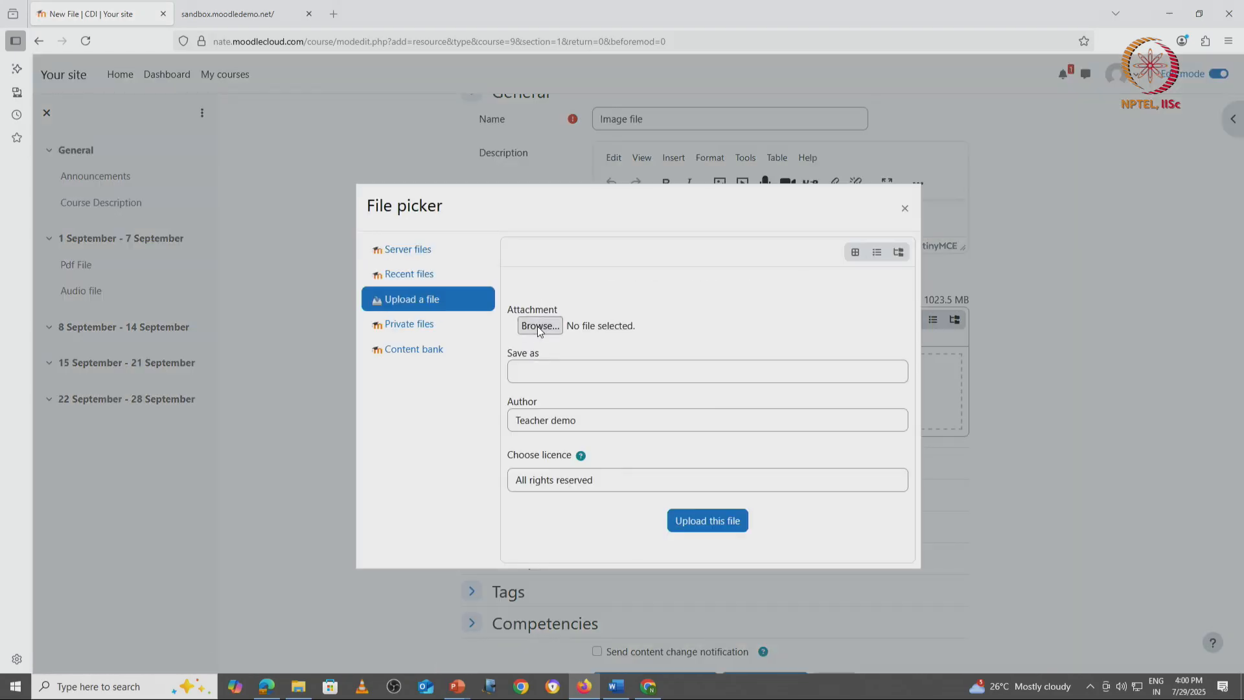
click(538, 325)
click(142, 171)
double_click(142, 171)
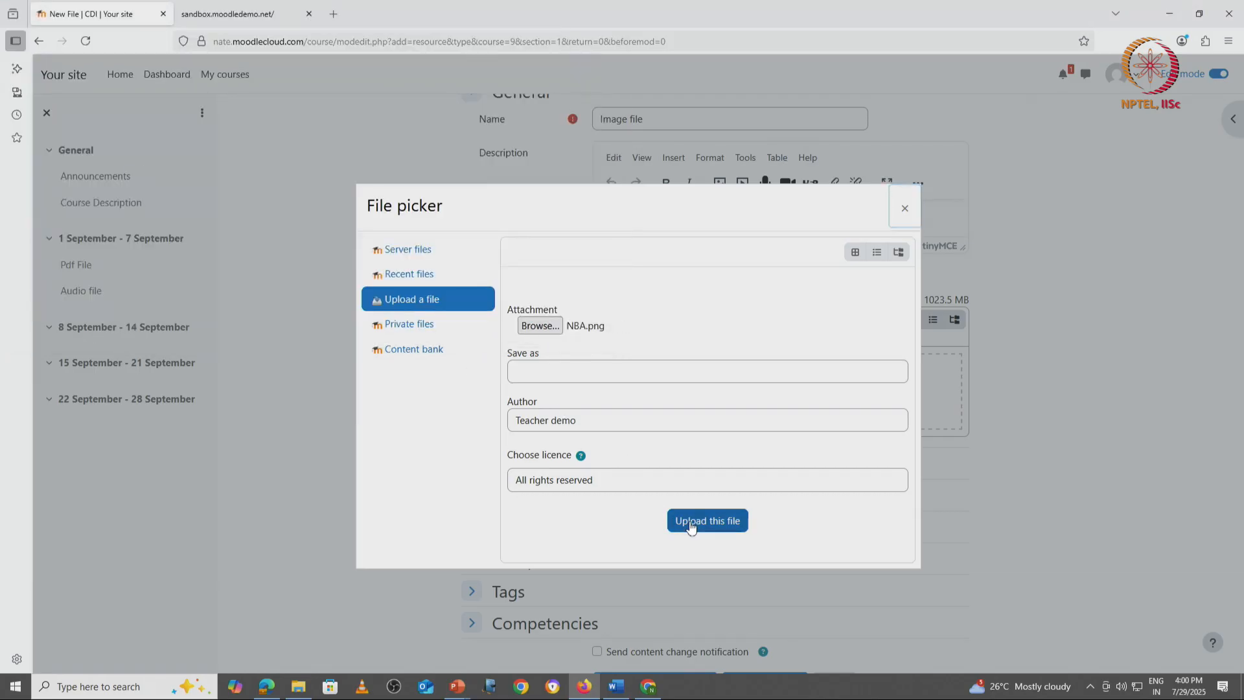
click(691, 524)
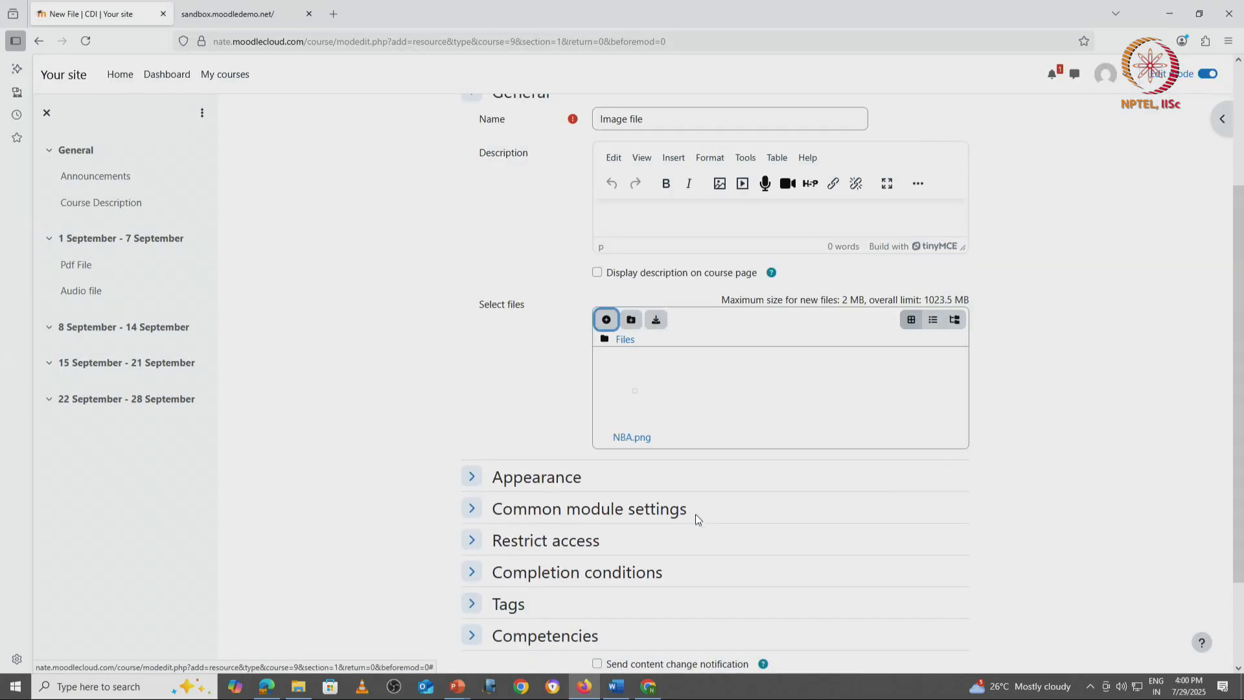
Step: Expand the Image file resource's Appearance settings, keep Display at Automatic, and save and return to the course
click(483, 478)
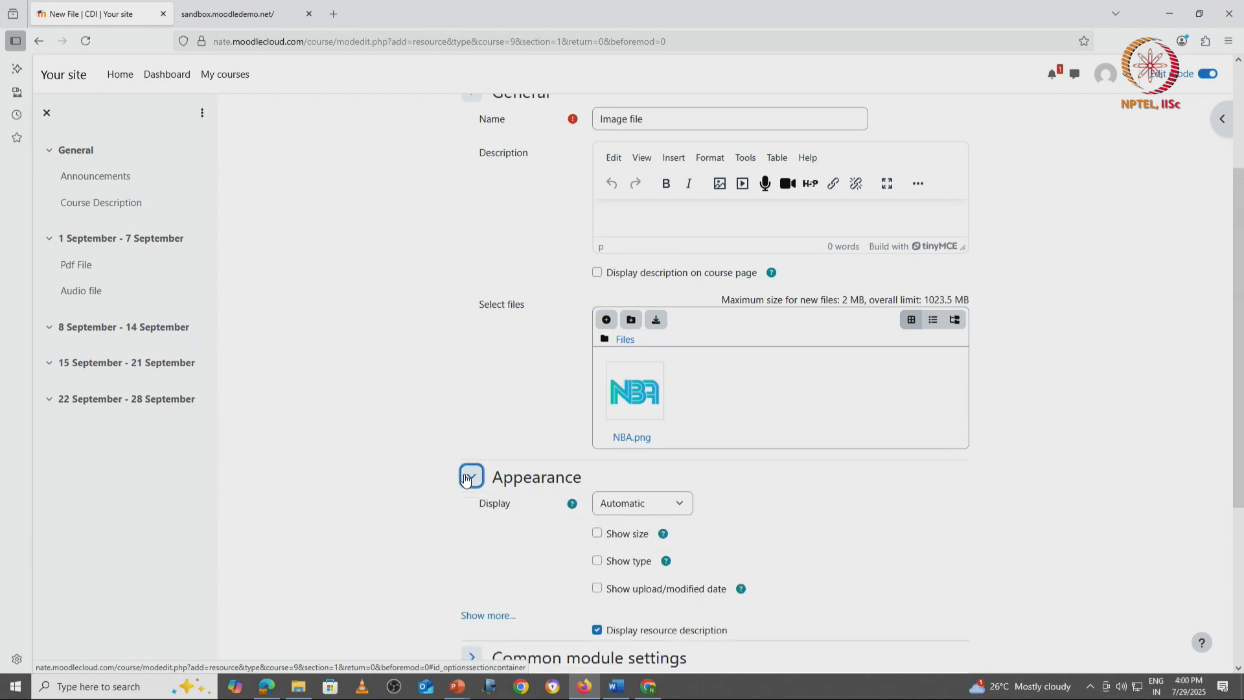
scroll(398, 489, down, 3)
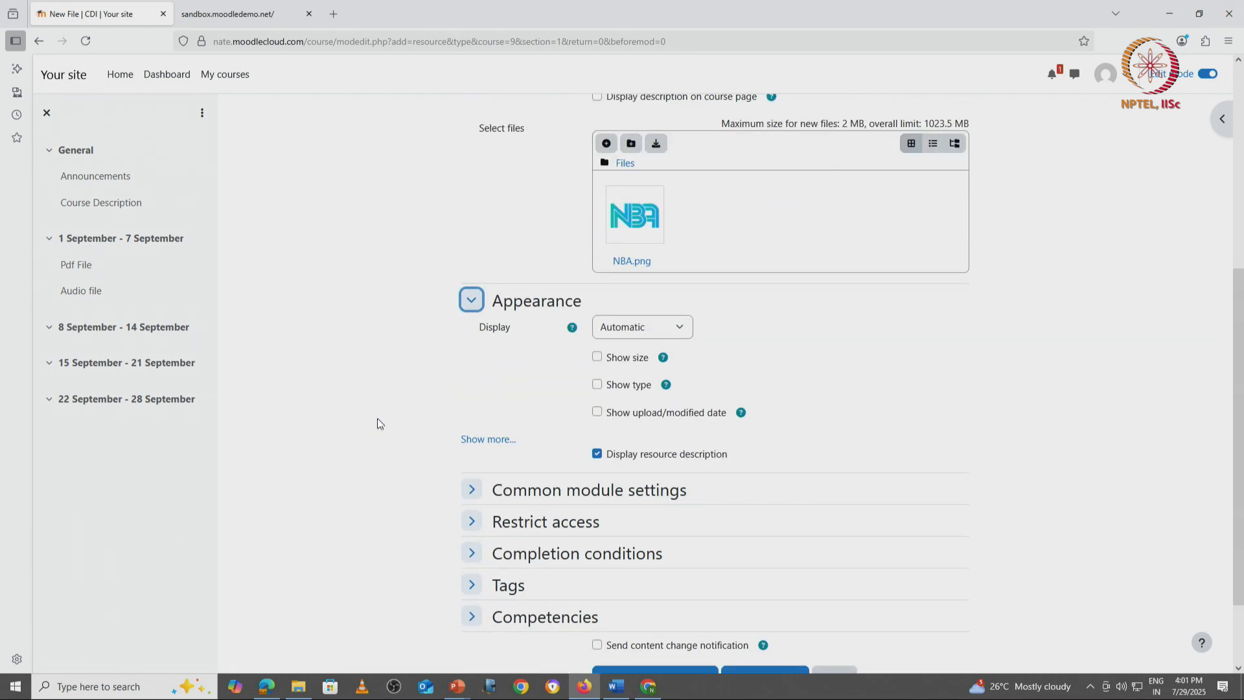
scroll(363, 477, down, 2)
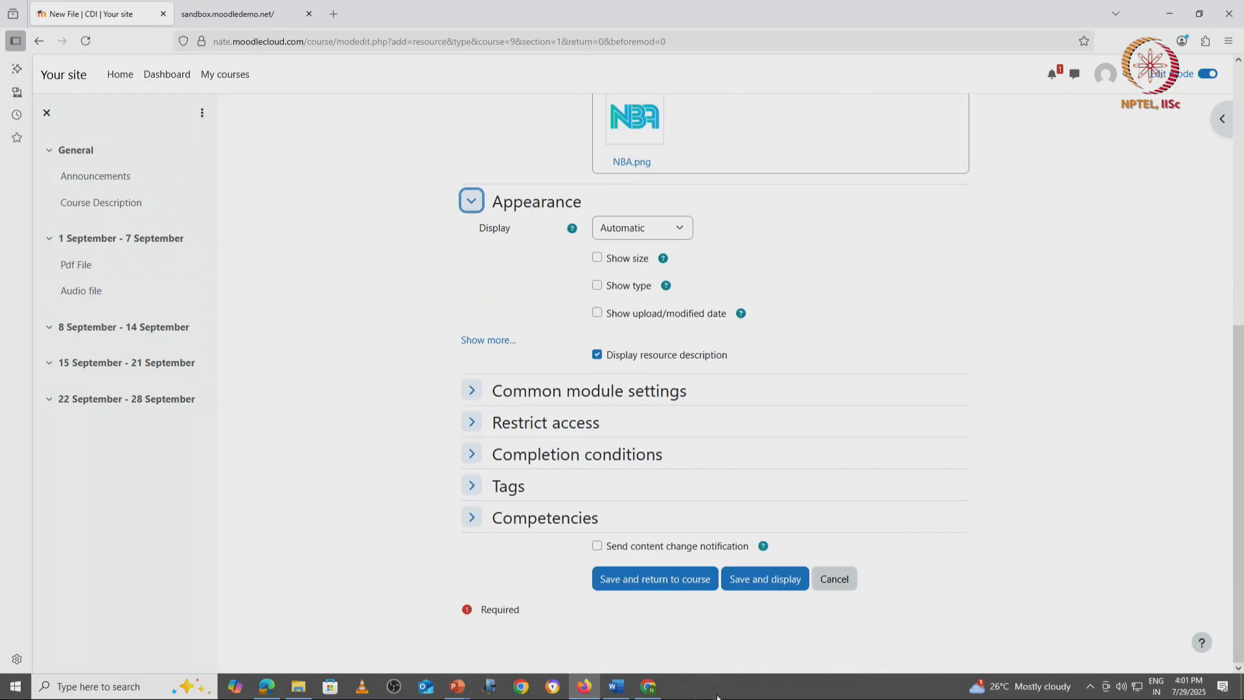
click(694, 581)
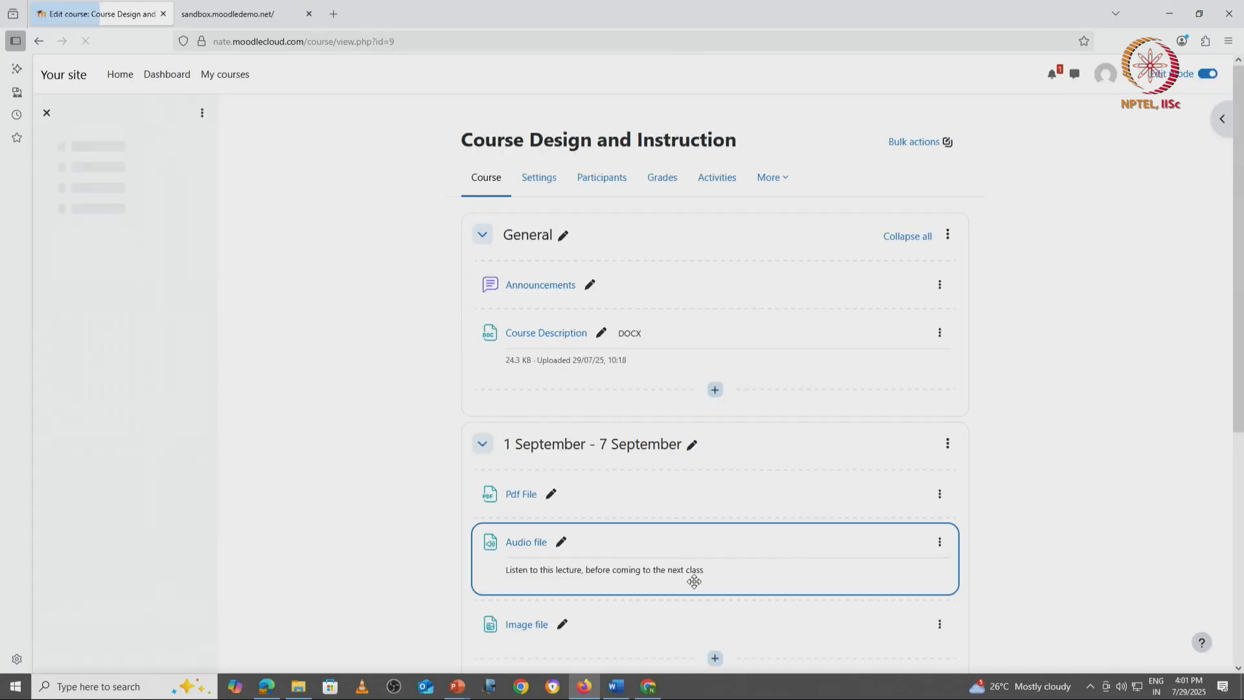
Step: Open the Image file resource from the course page to view the picture, and return to the course page
scroll(693, 579, down, 3)
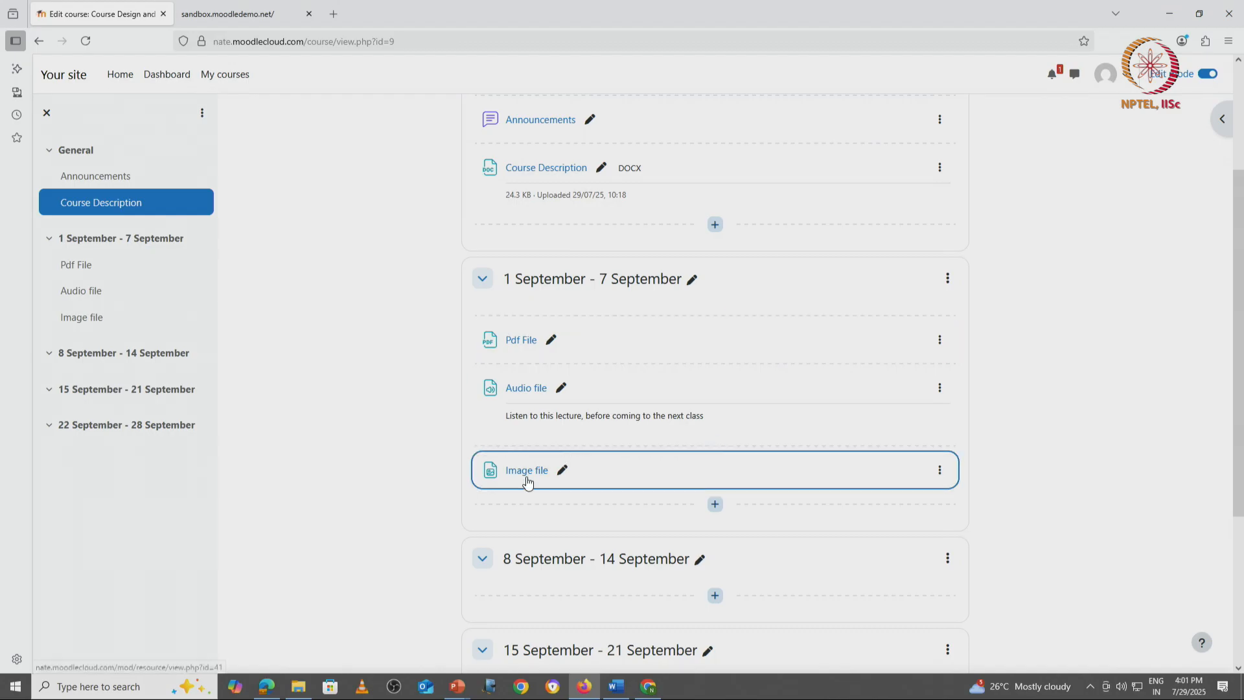
click(527, 478)
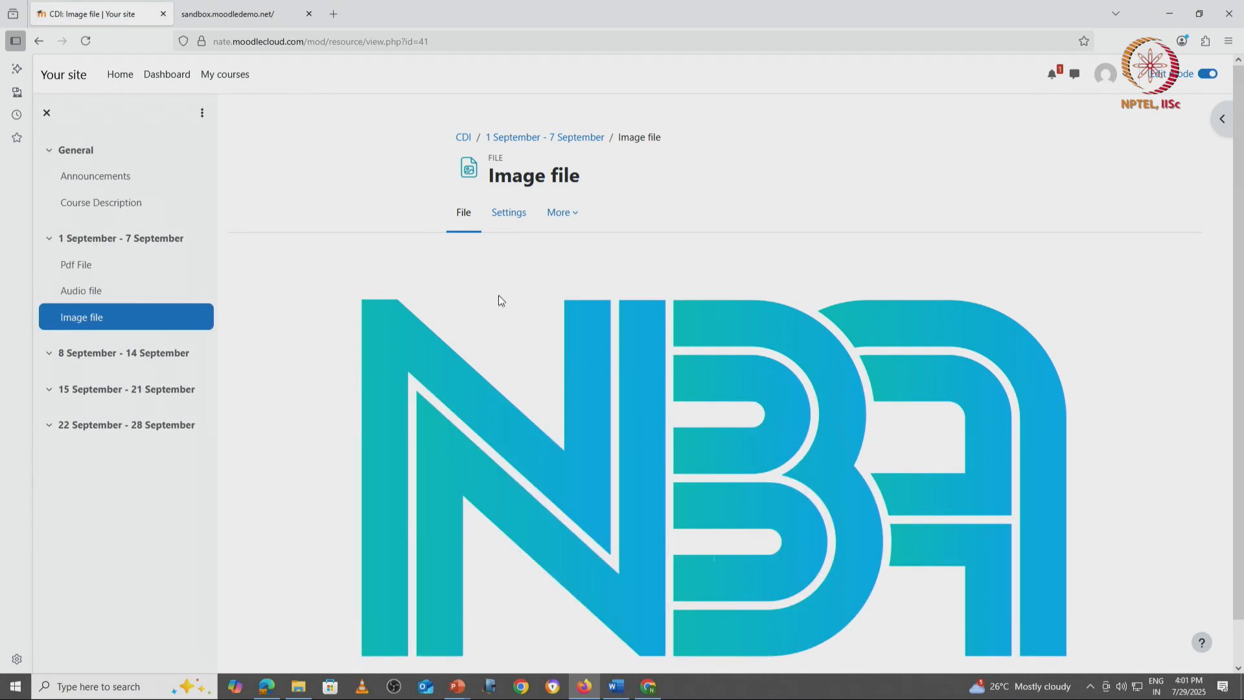
click(464, 138)
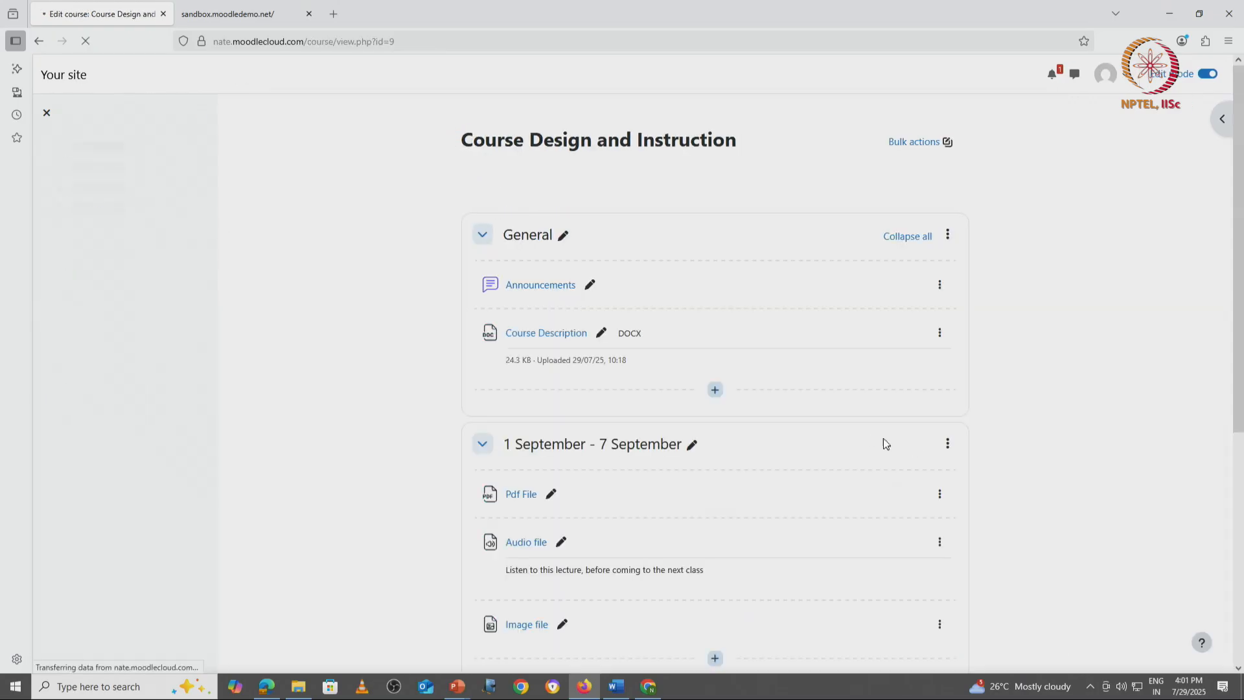
Step: In the student's Chrome session, reload the course, view the Image file resource, and return to the course page
key(alt+Tab)
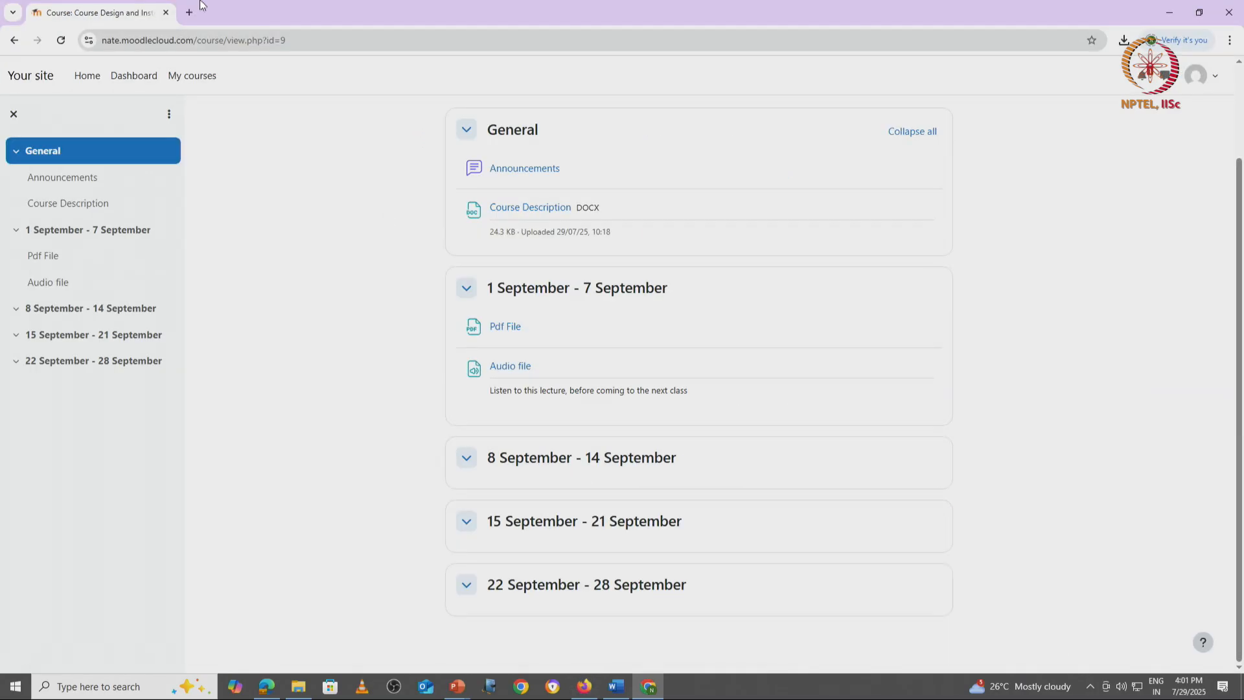
click(59, 40)
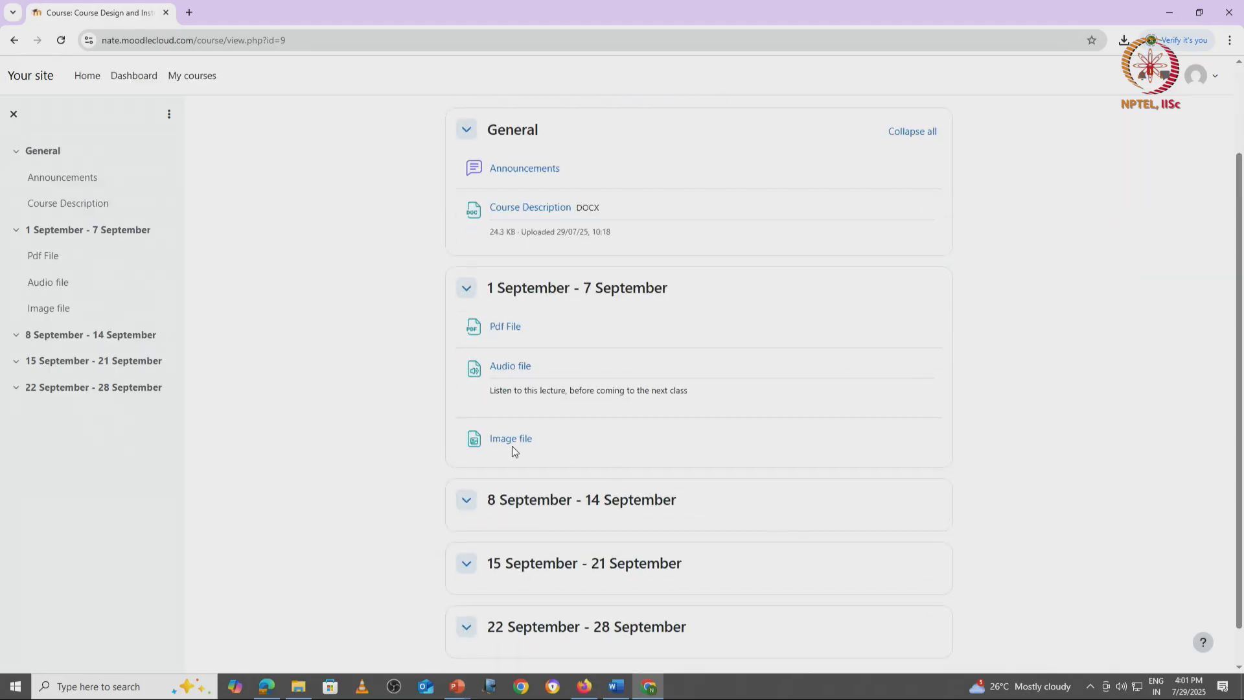
click(512, 445)
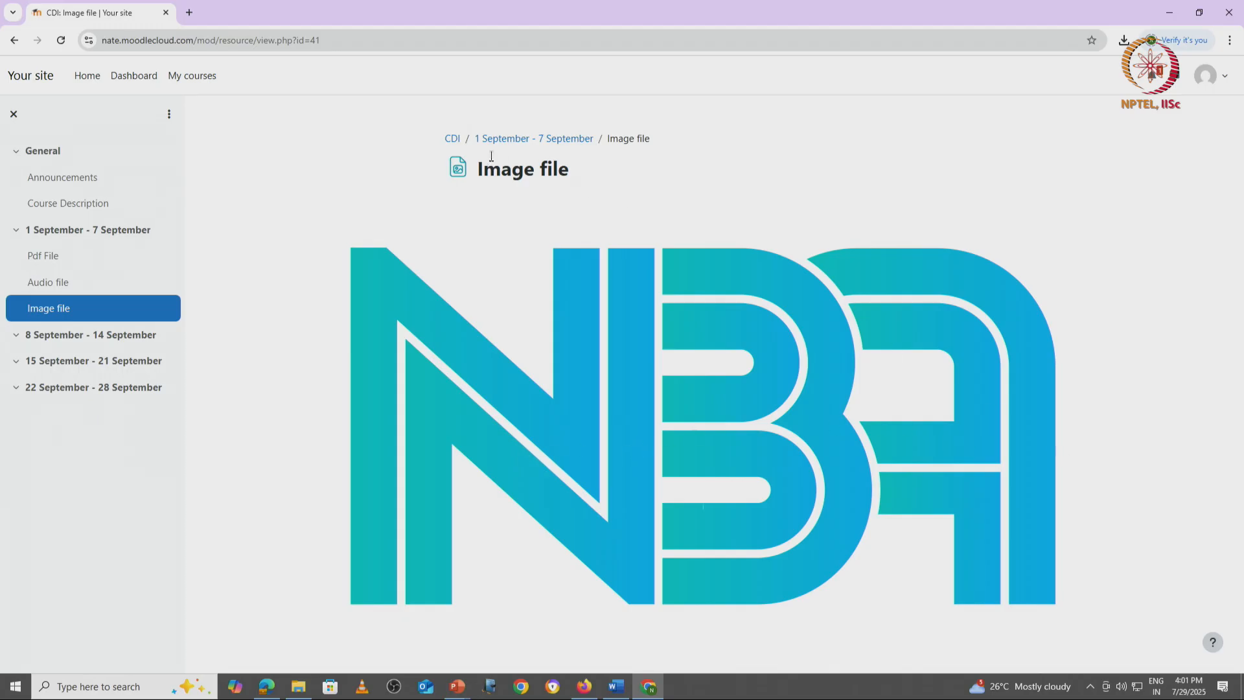
click(454, 139)
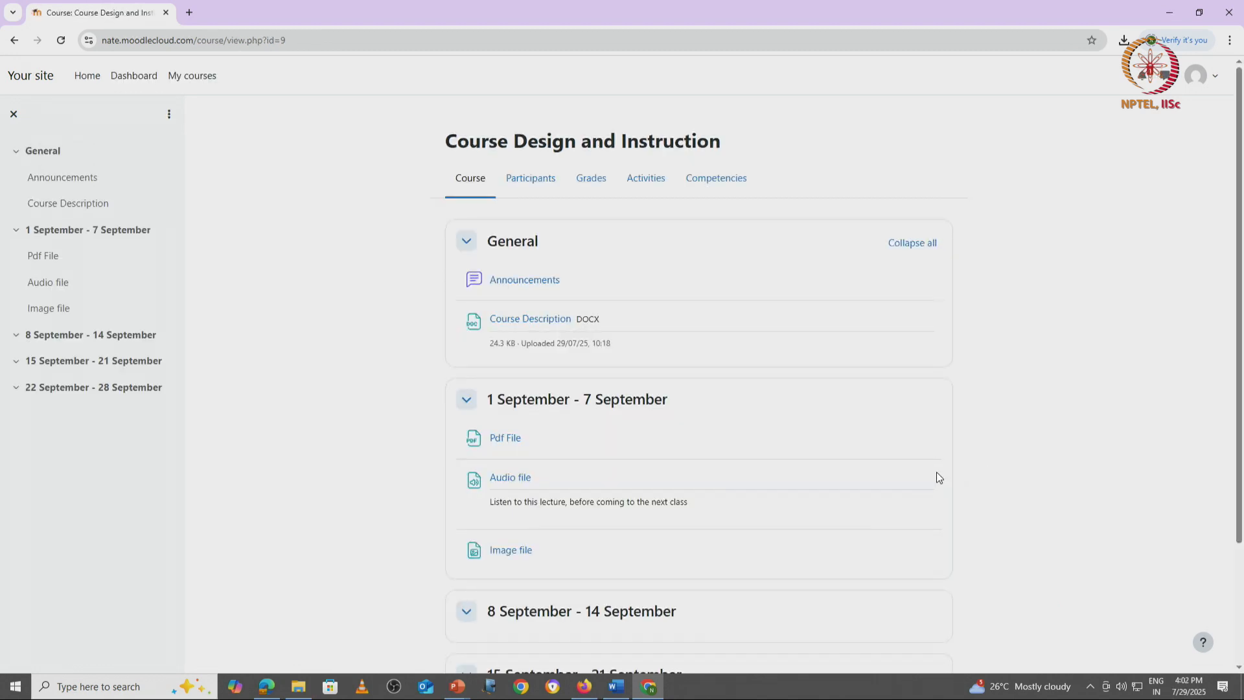
Step: In the teacher's Firefox session, set the Course Description resource's availability to "Hide on course page", then save and return to the course
key(alt+Tab)
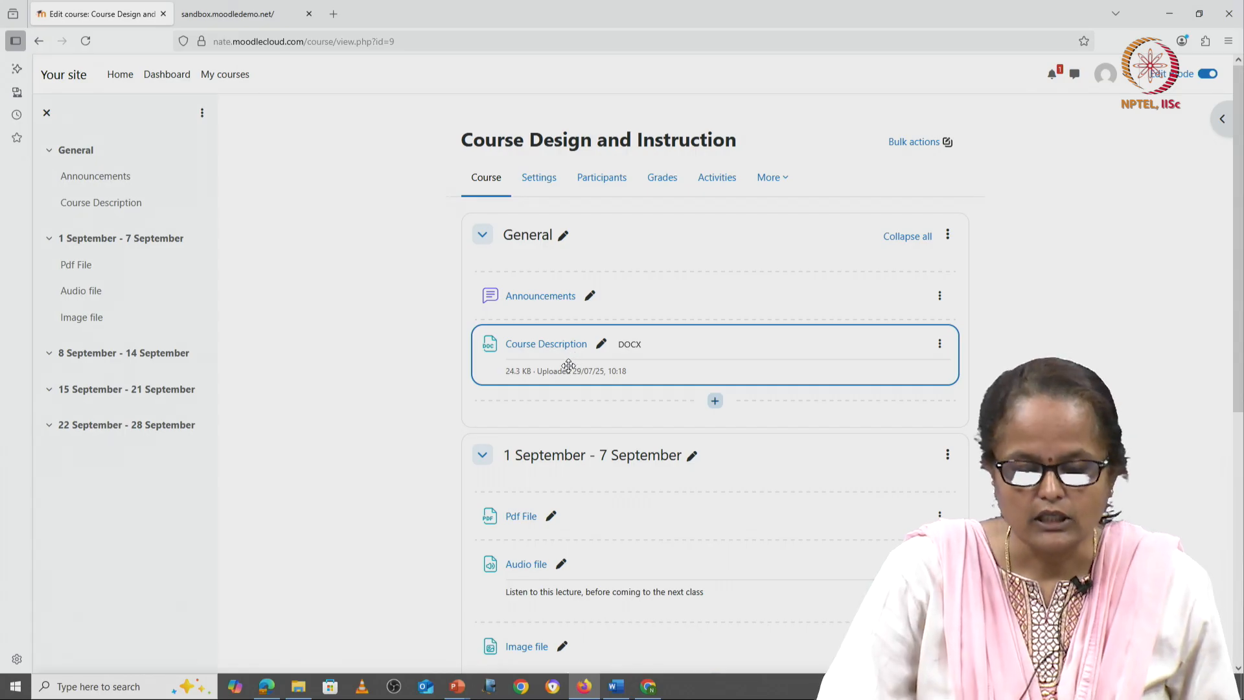
click(939, 344)
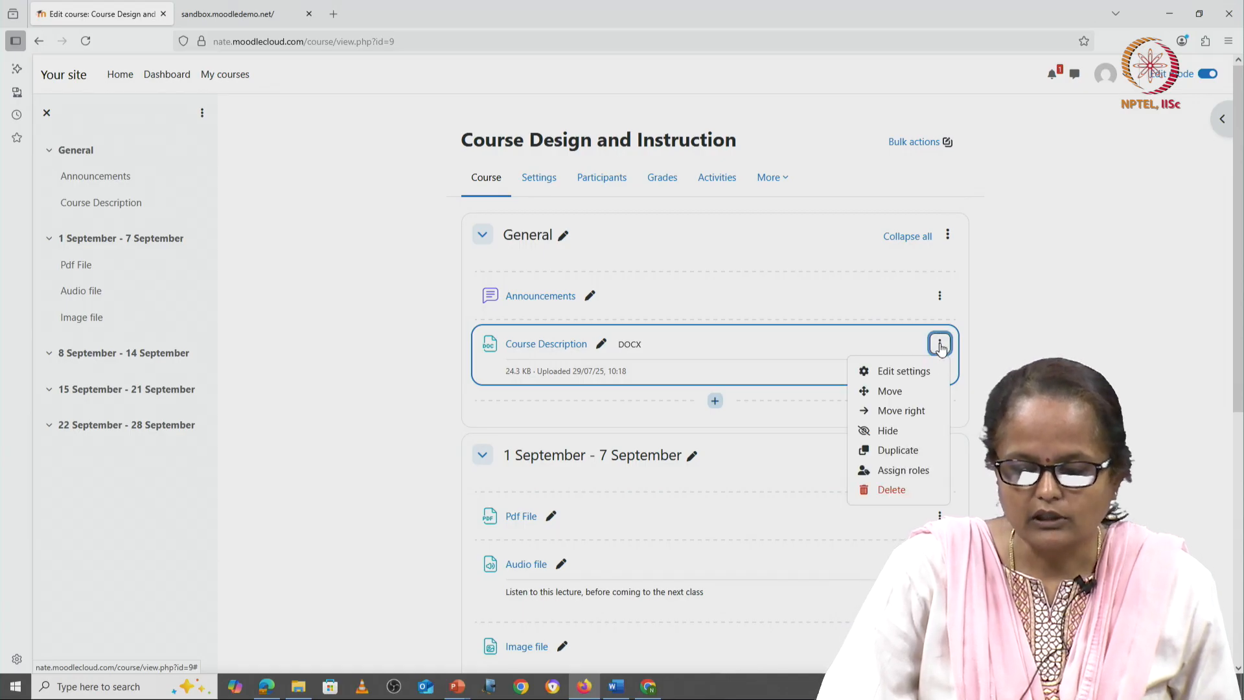
click(919, 373)
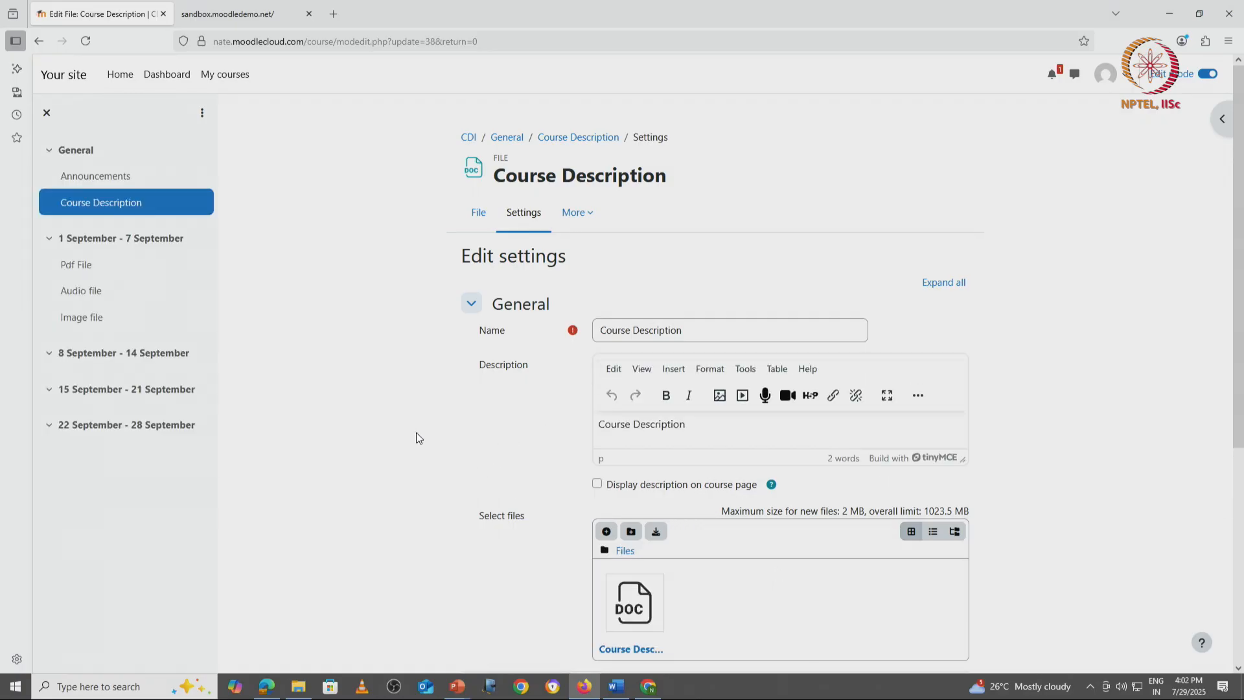
scroll(416, 433, down, 3)
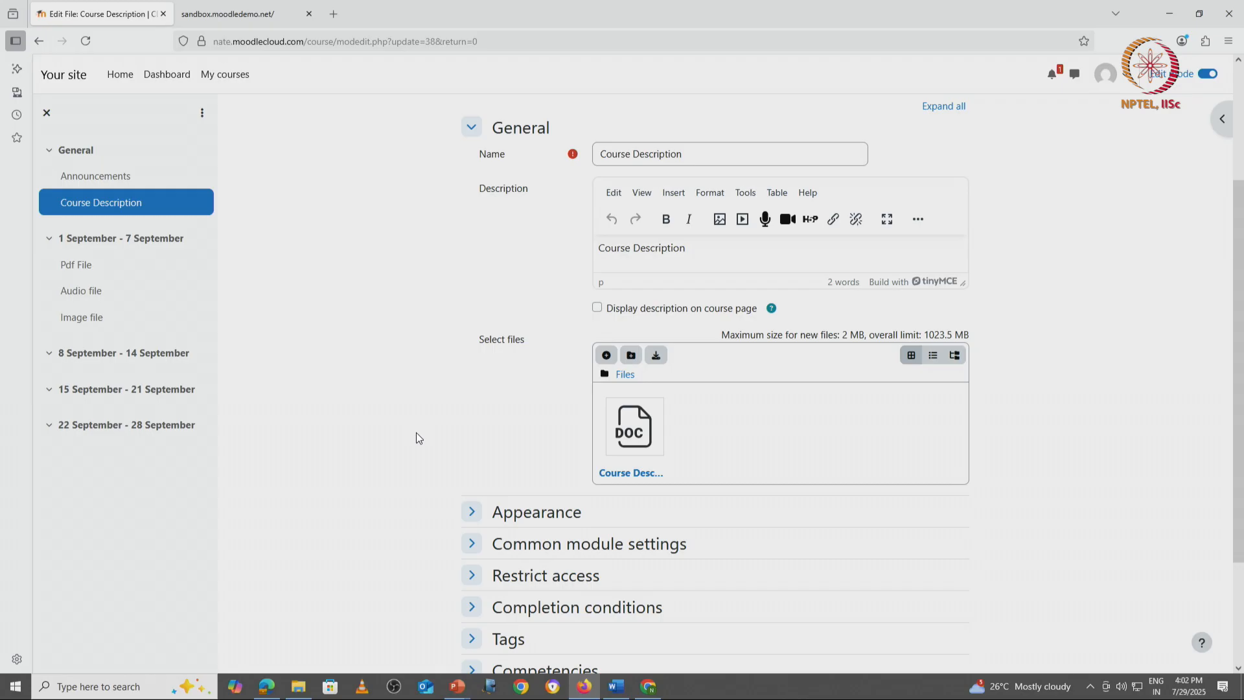
scroll(416, 433, down, 3)
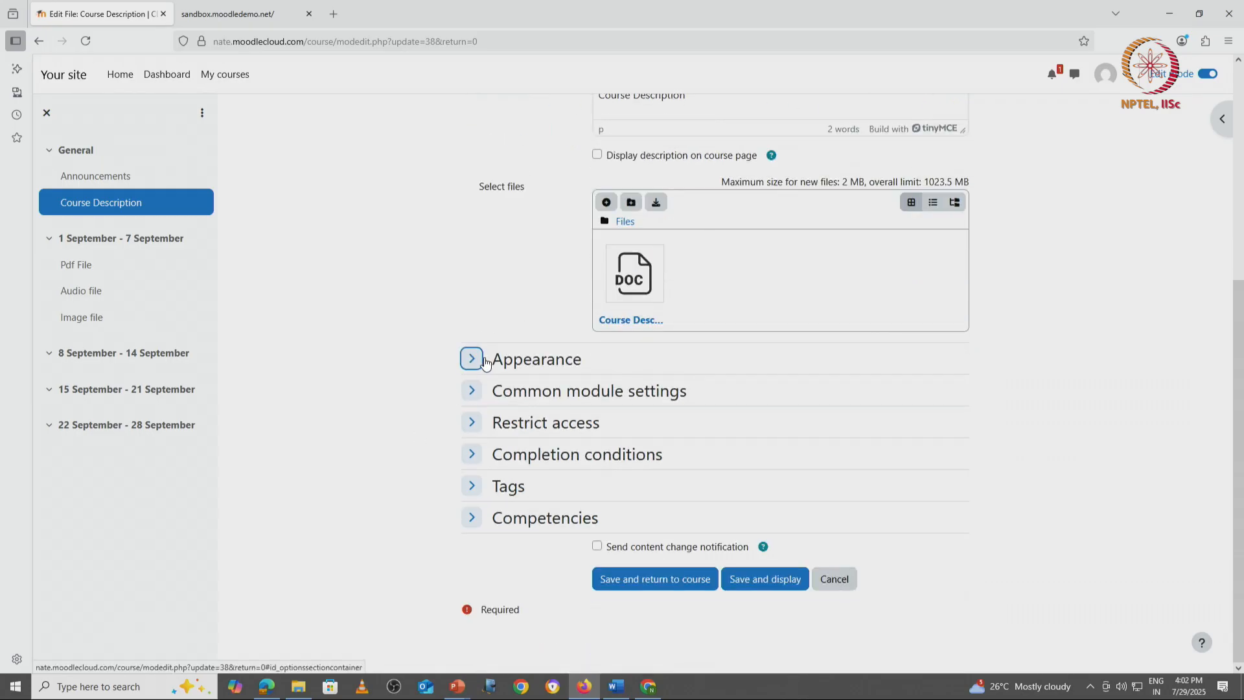
click(471, 391)
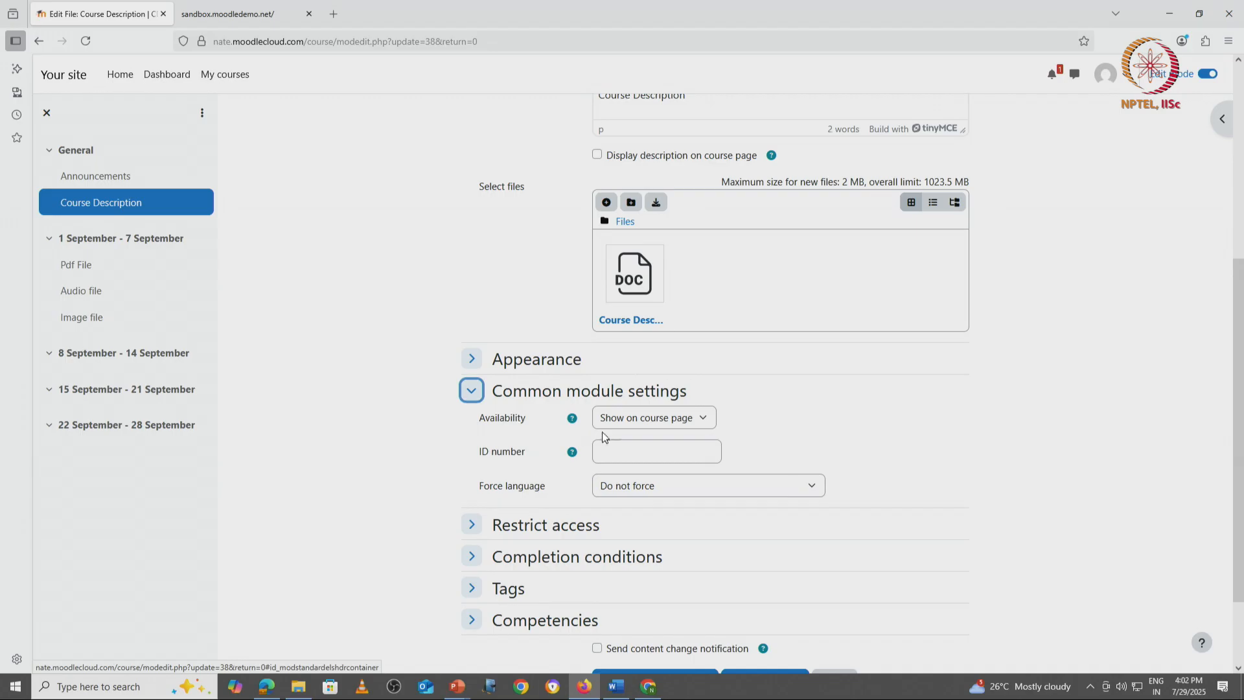
click(654, 419)
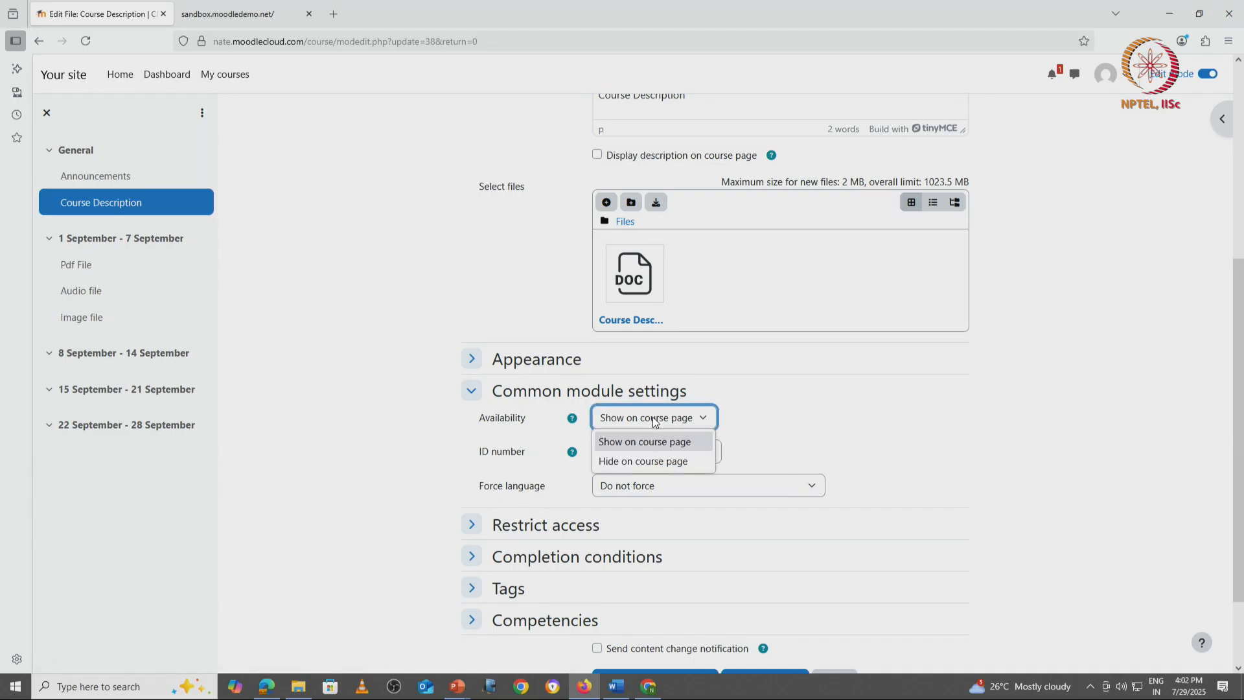
click(652, 461)
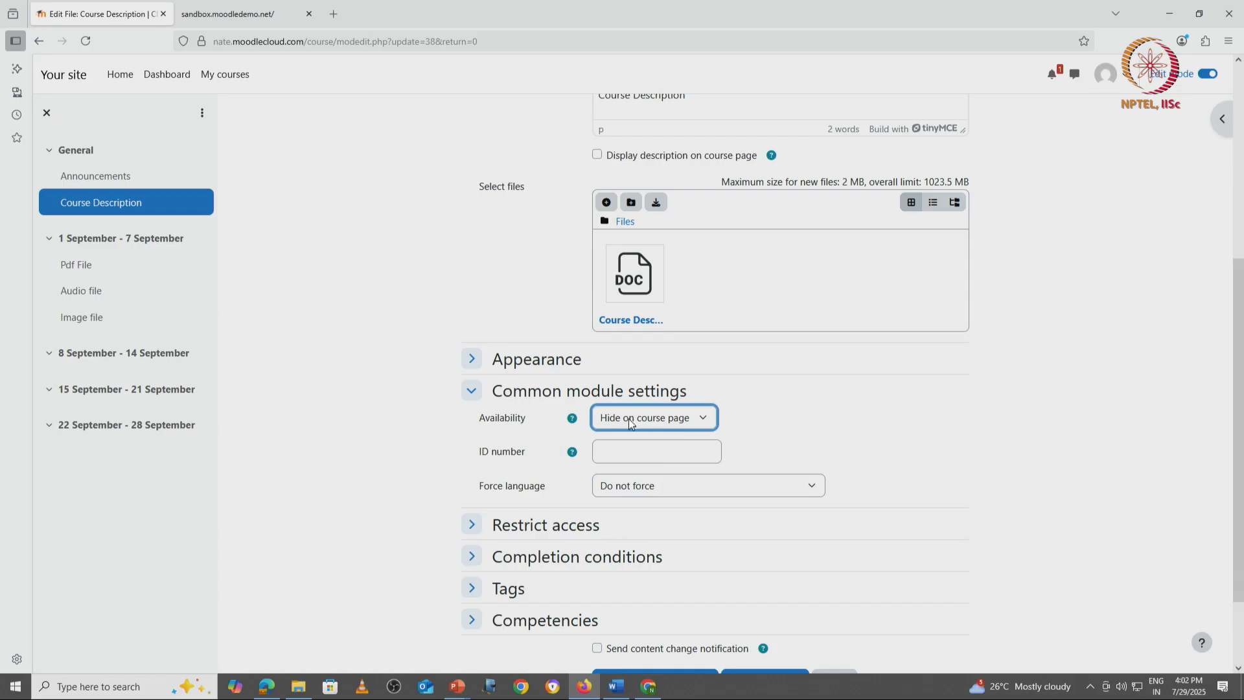
scroll(761, 519, down, 3)
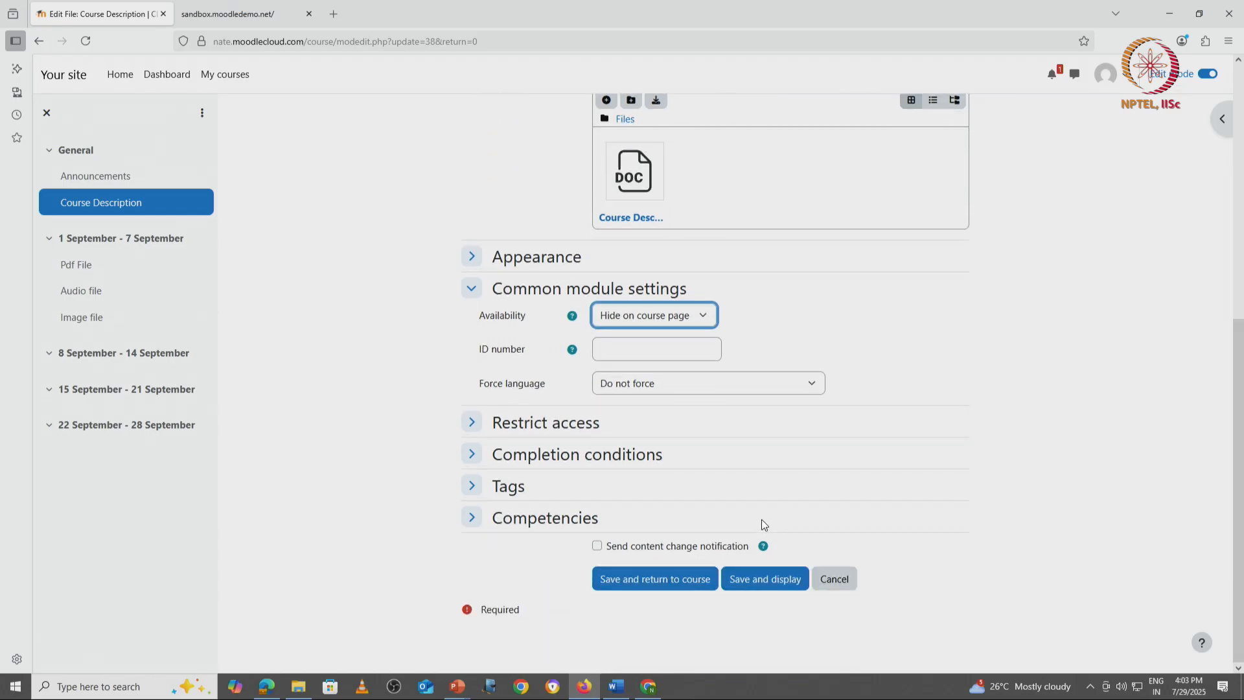
click(679, 585)
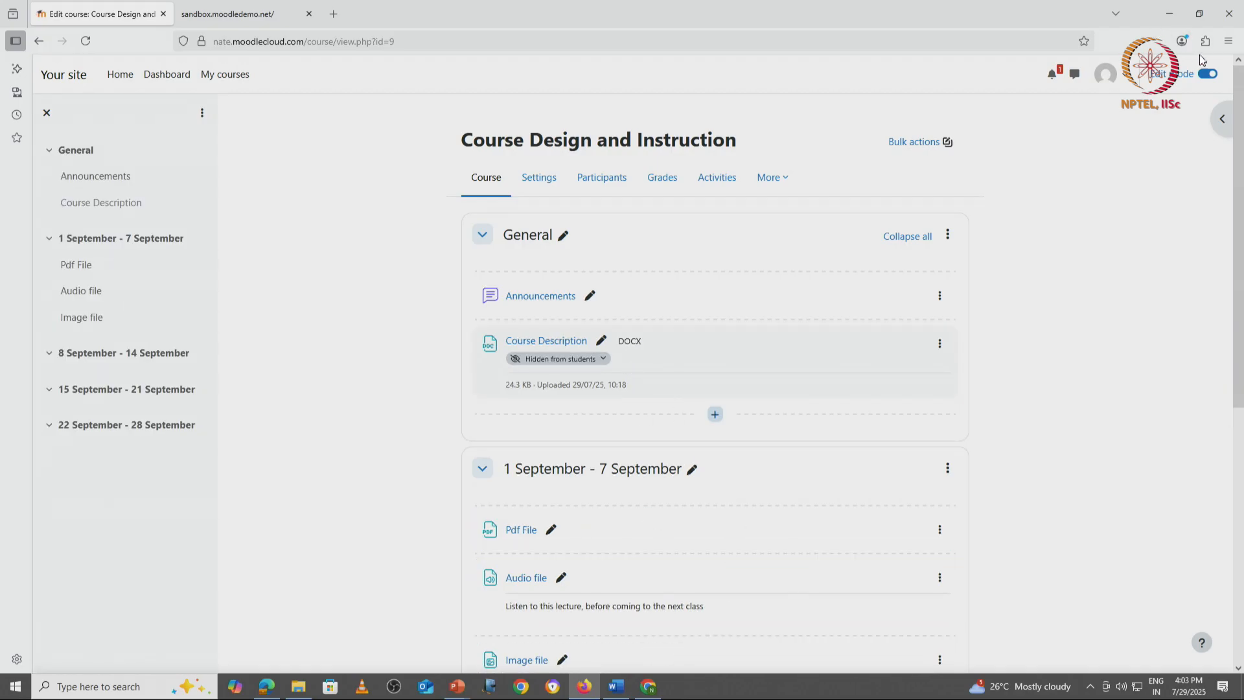
Step: Turn off edit mode in the teacher's course, then switch to the student's Chrome session and reload the course page
click(1208, 74)
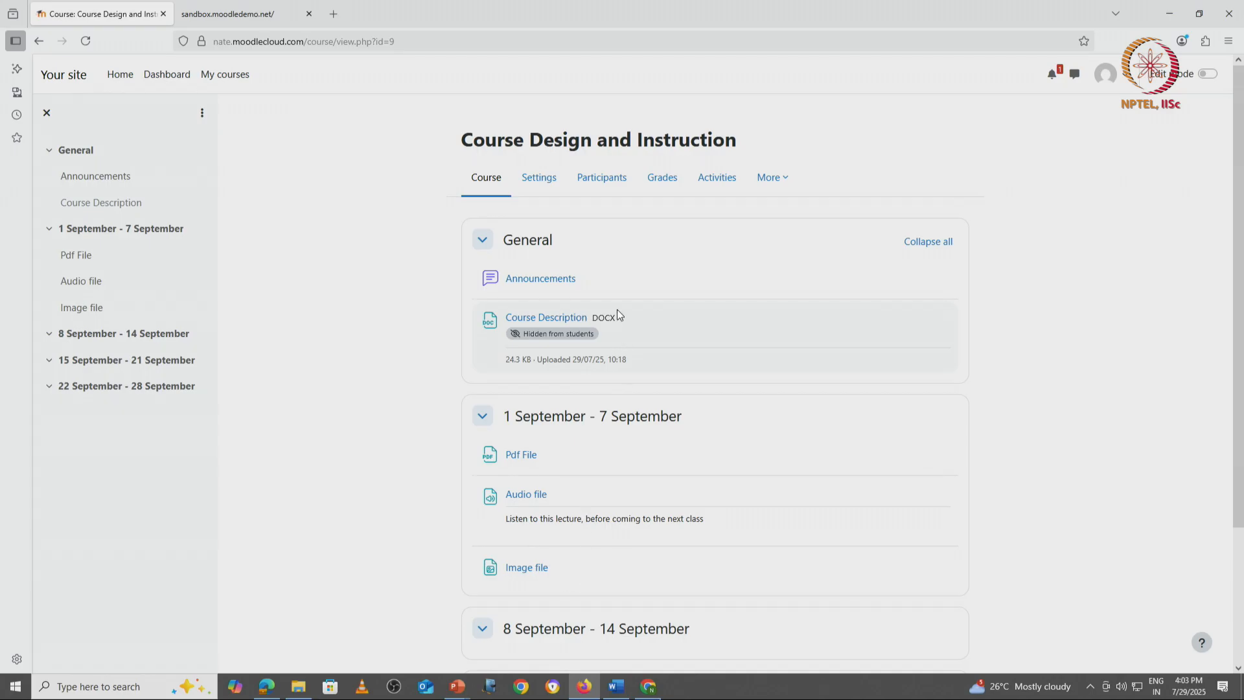
key(alt+Tab)
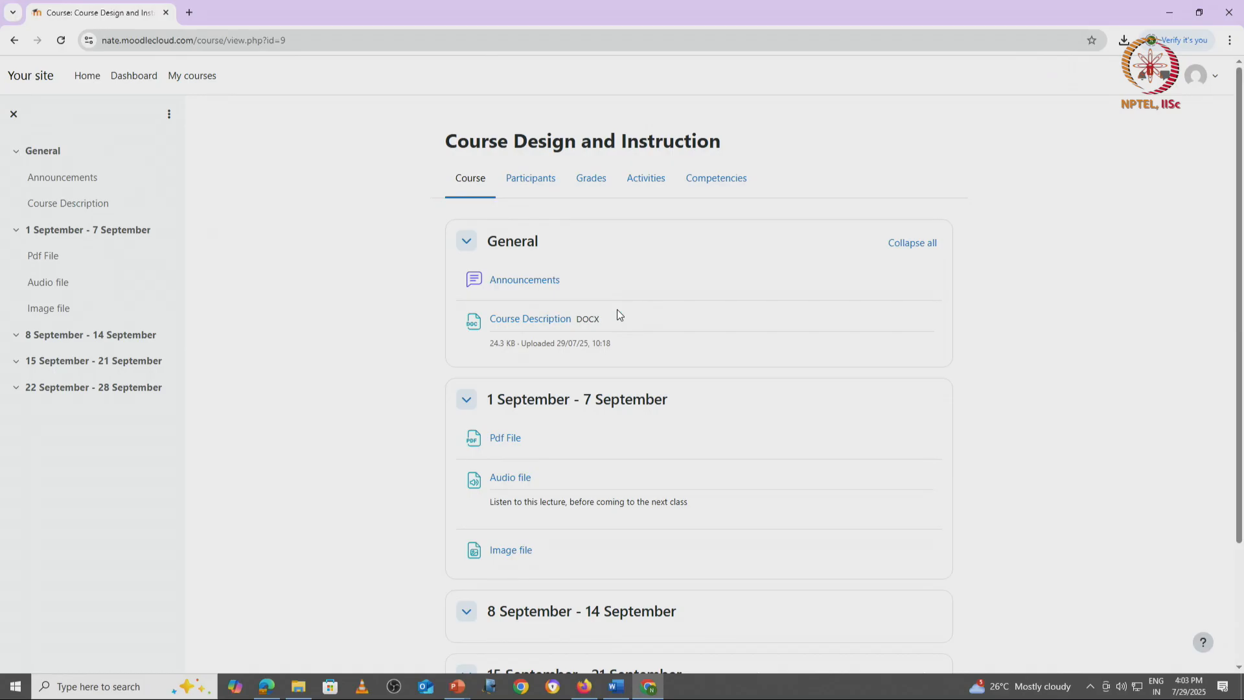
click(61, 41)
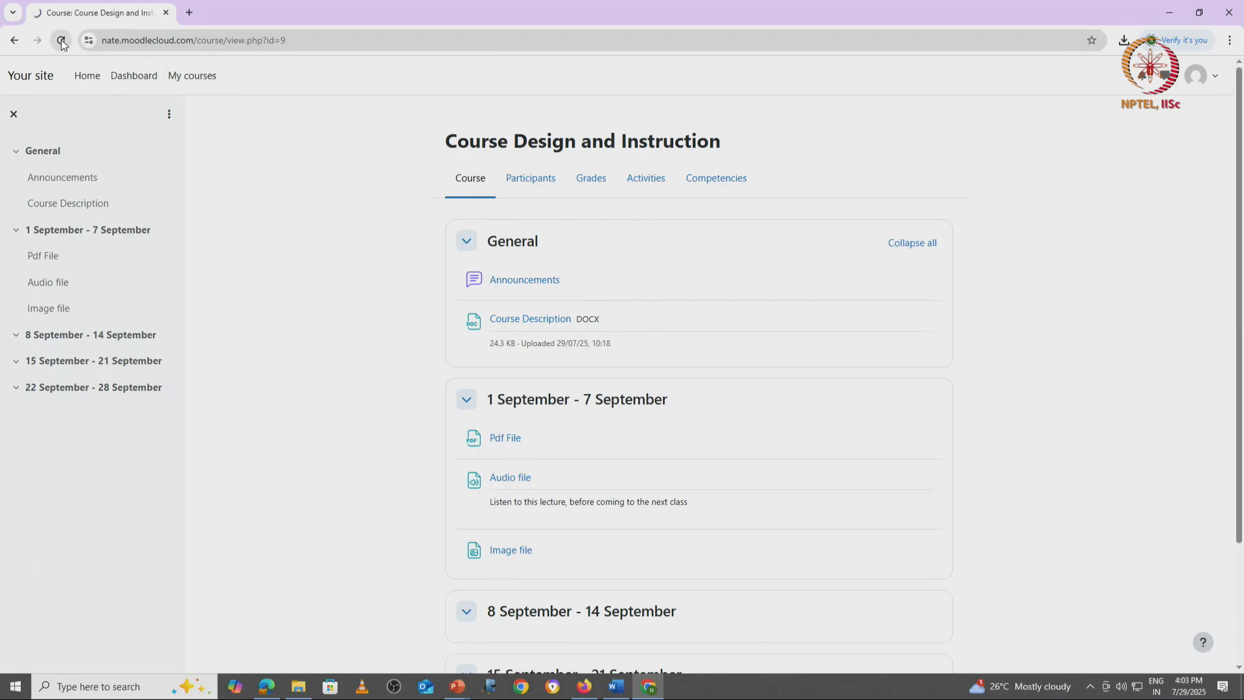